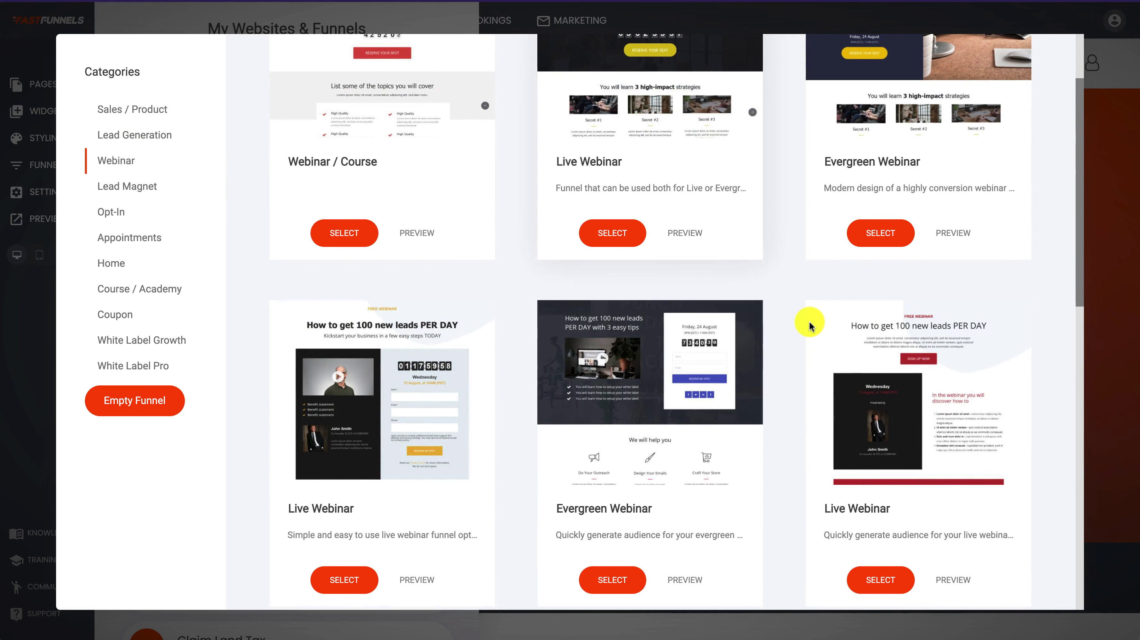
- Preview the Live Webinar template's landing page, Opt In (Popup) and Confirmation steps, and return to the template gallery
click(690, 233)
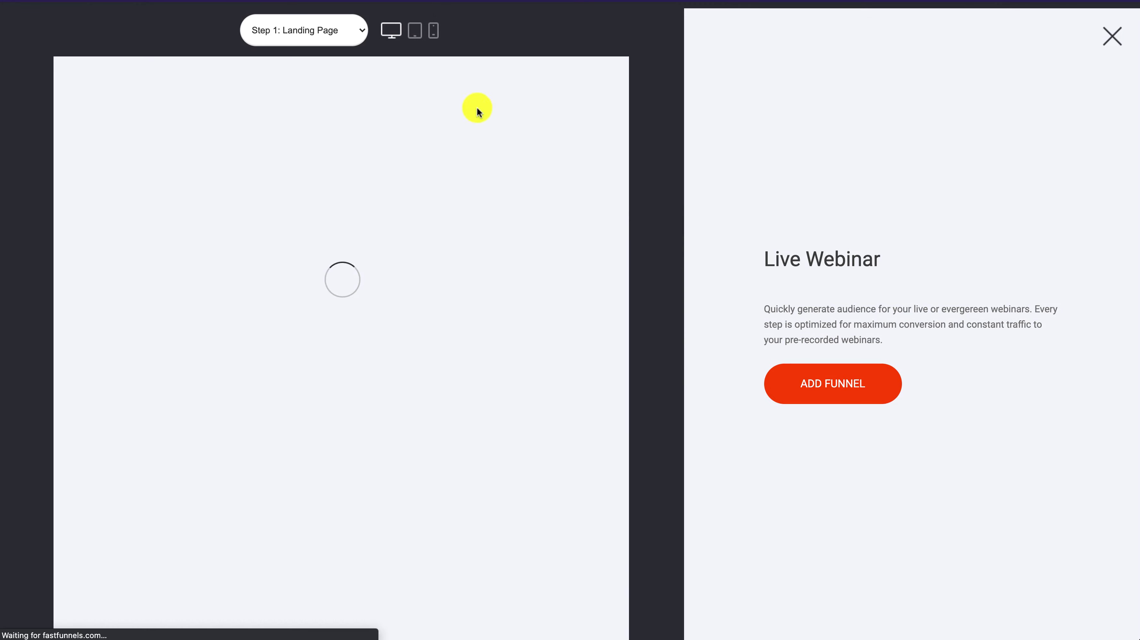
click(347, 33)
click(344, 45)
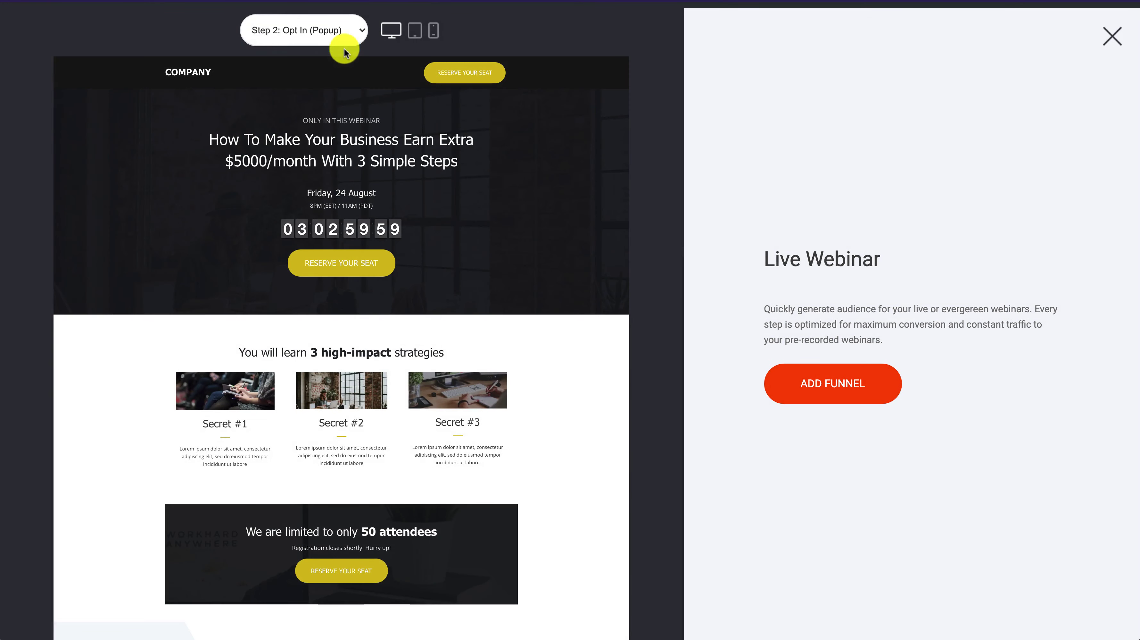
click(341, 38)
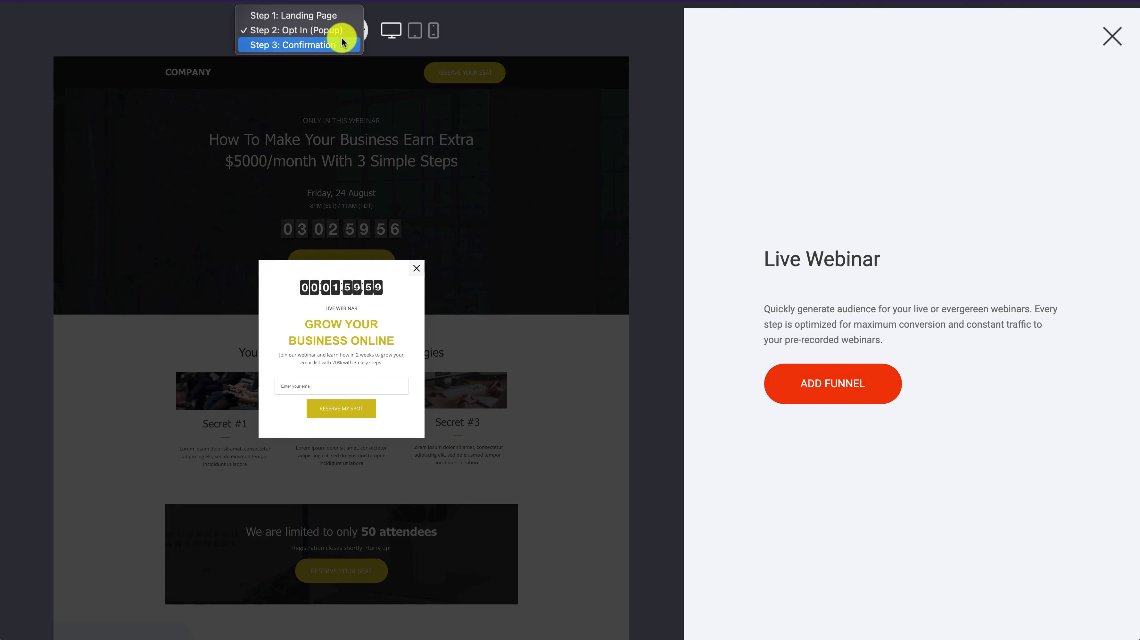
click(342, 44)
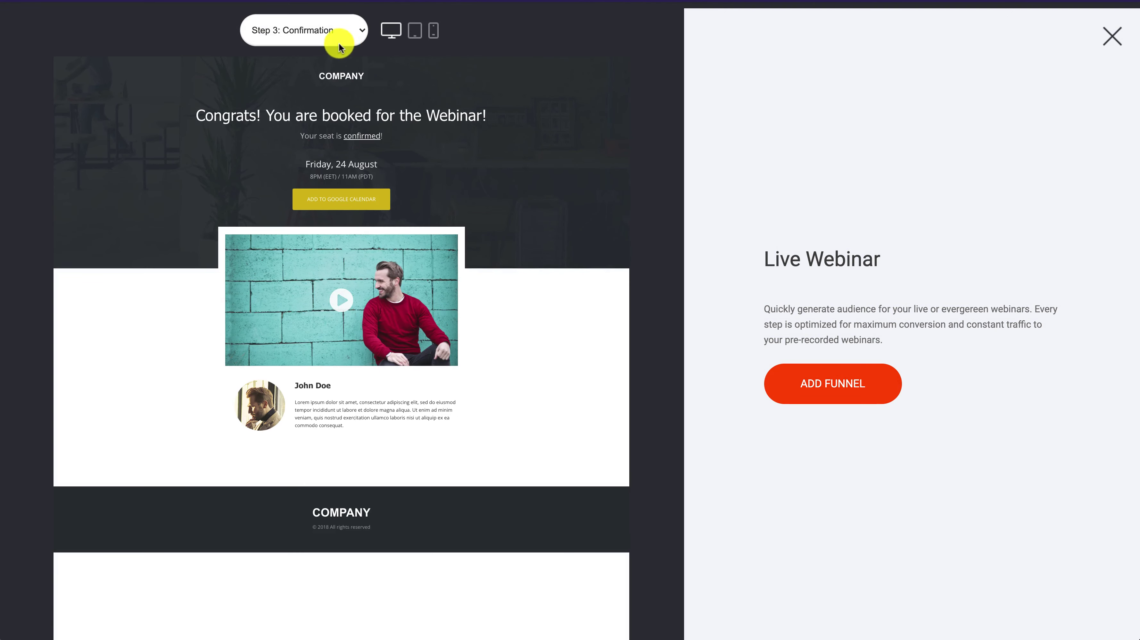
click(325, 28)
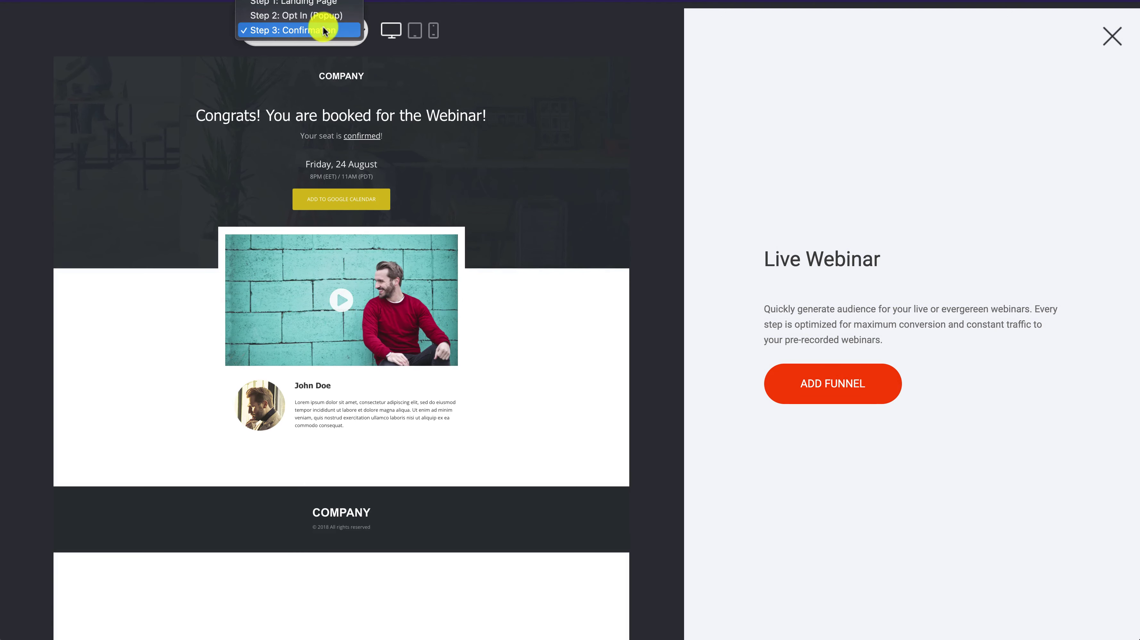
click(320, 10)
click(1113, 36)
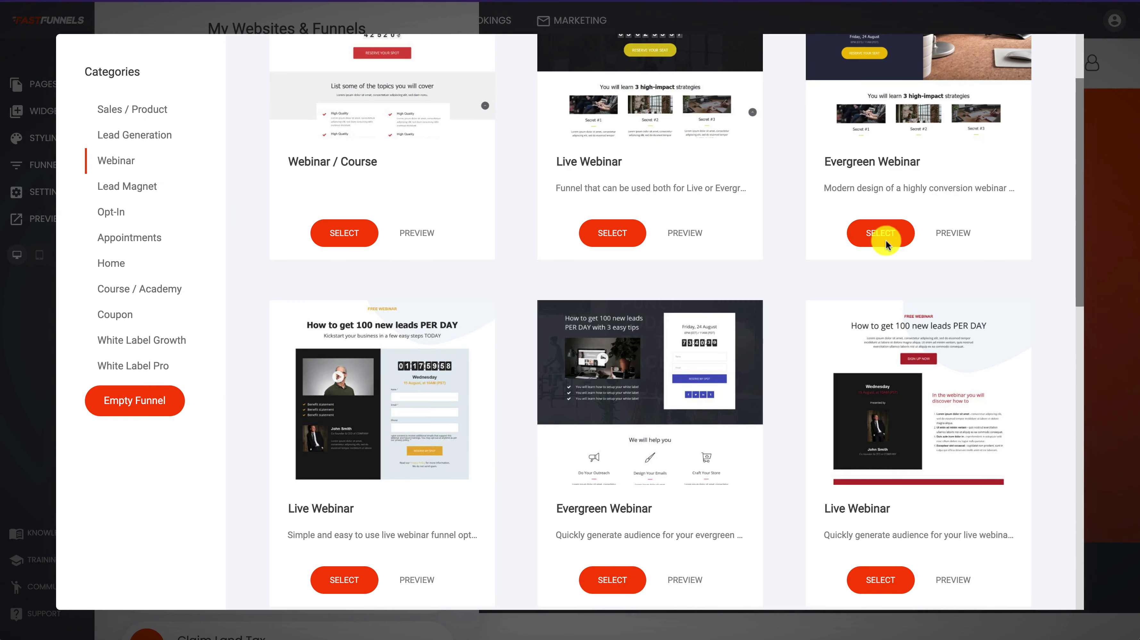
- Preview the Evergreen Webinar template, viewing its Confirmation and Live Webinar steps and returning to the Landing Page step
scroll(848, 277, up, 2)
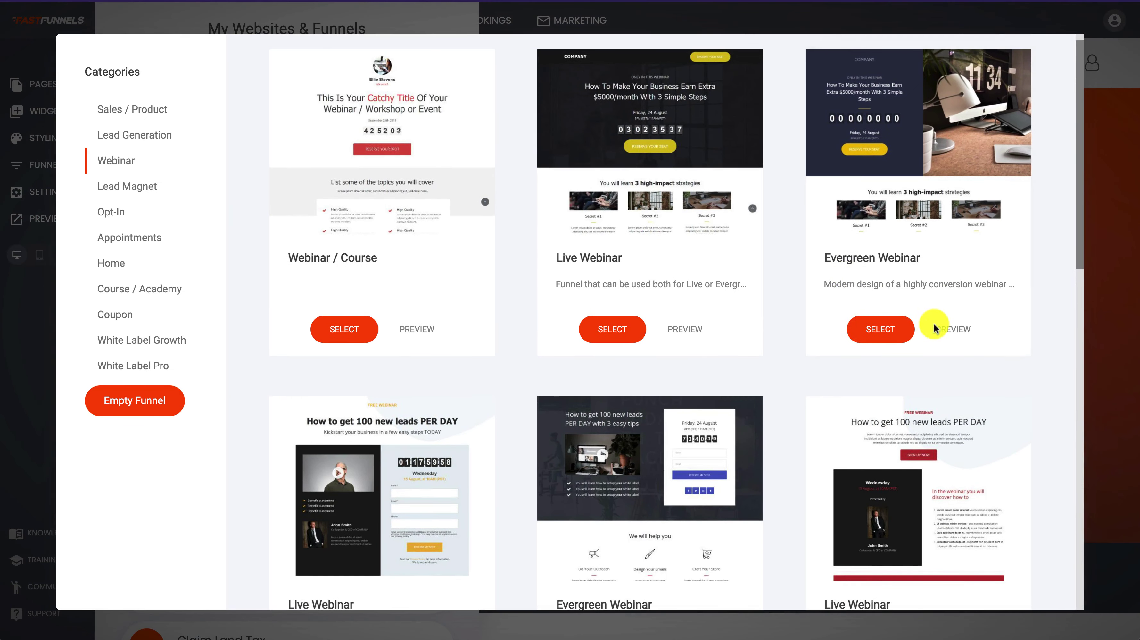
click(945, 333)
click(324, 22)
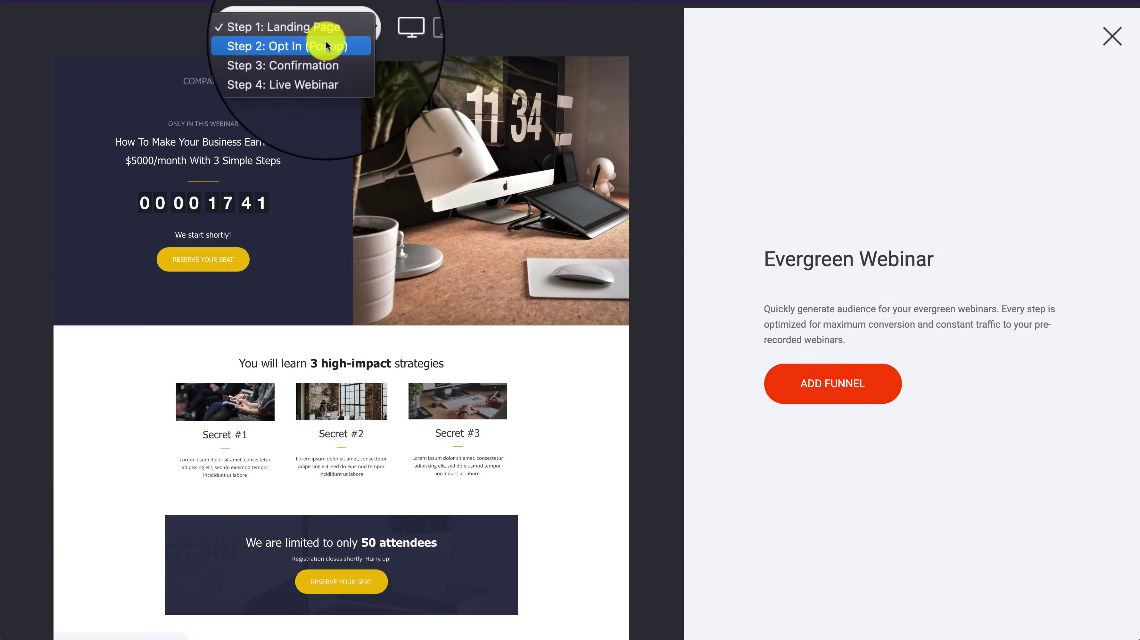
click(338, 60)
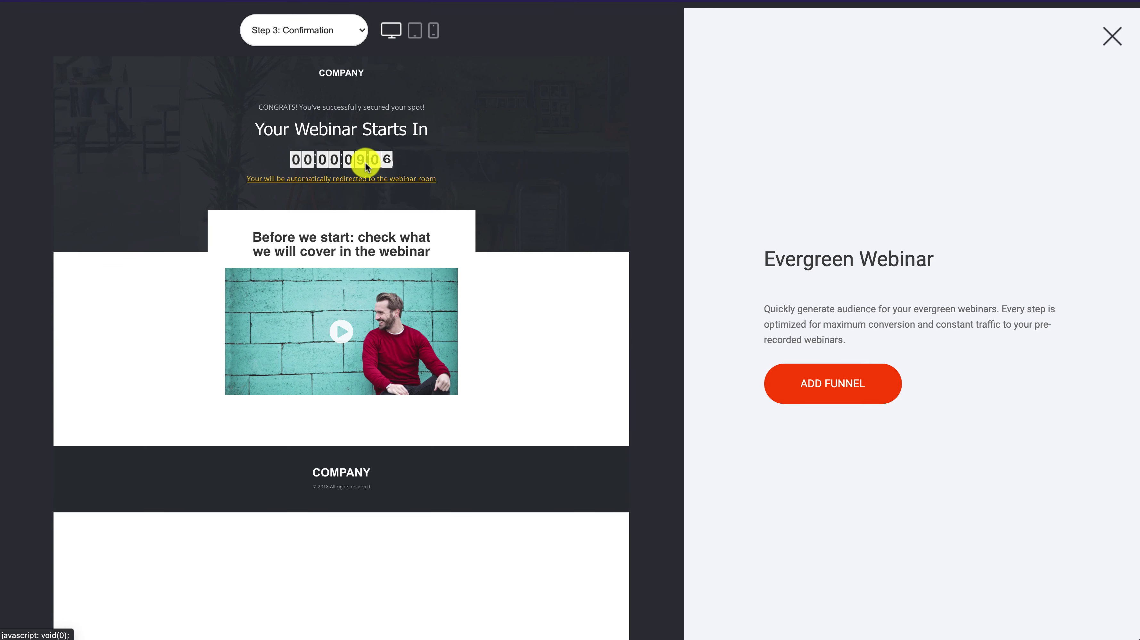
click(326, 26)
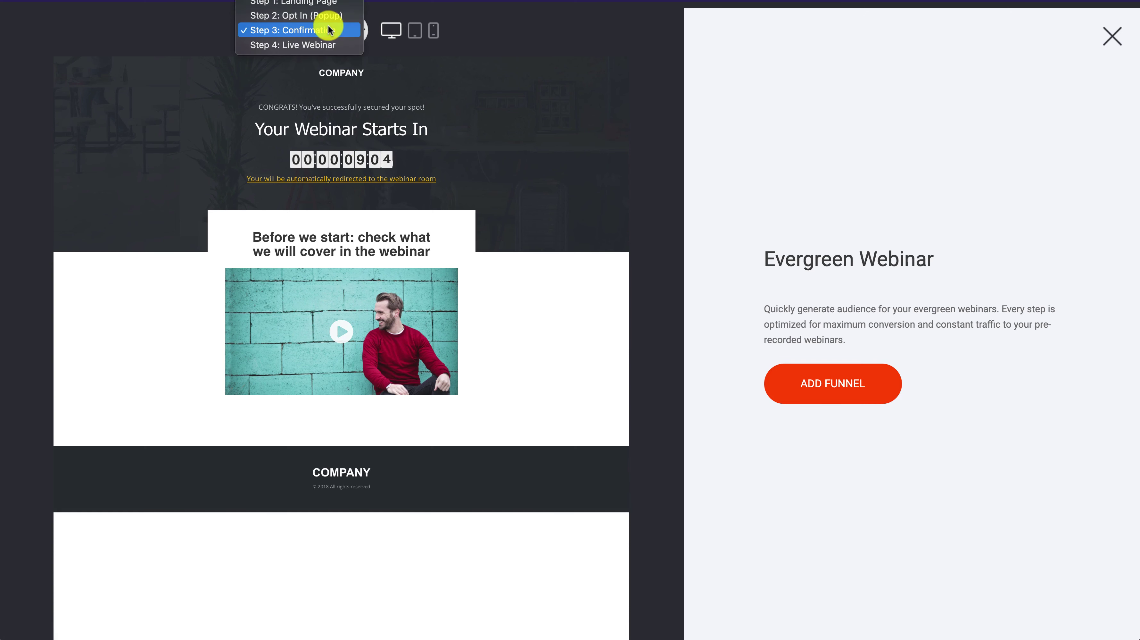
click(328, 45)
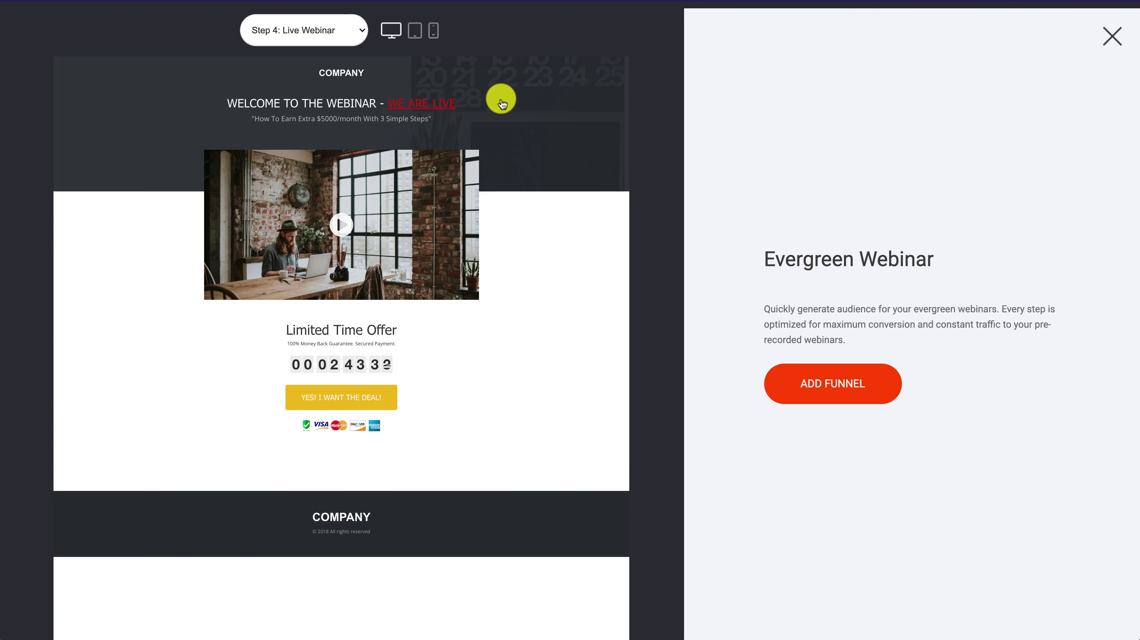
click(363, 34)
click(370, 28)
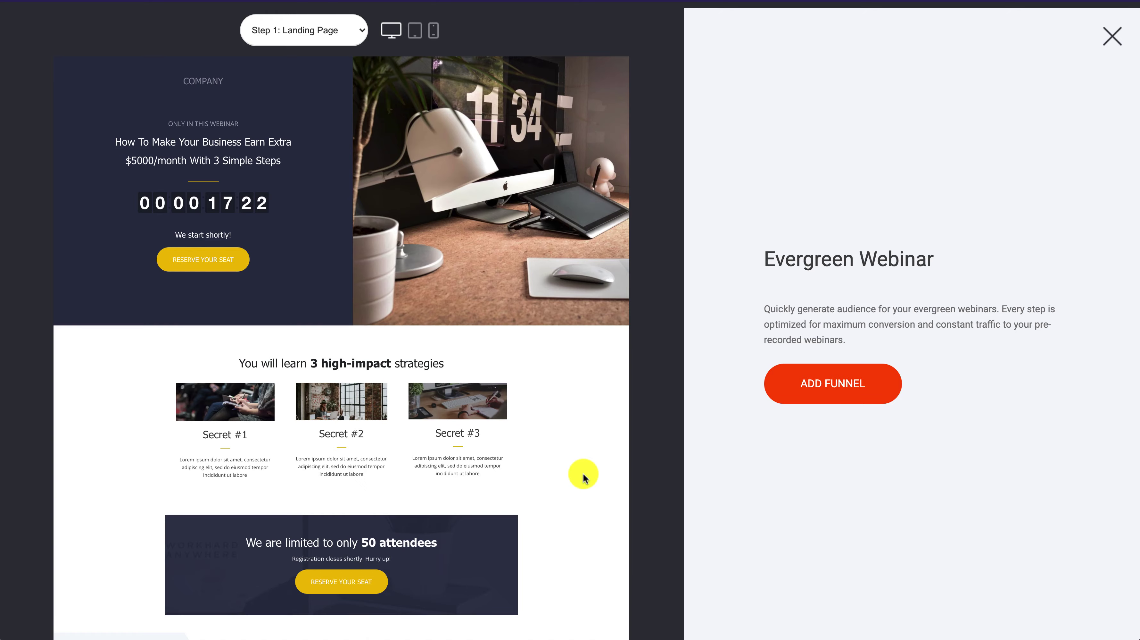
- Add the Evergreen Webinar funnel and save it under the name New Webinar
click(835, 384)
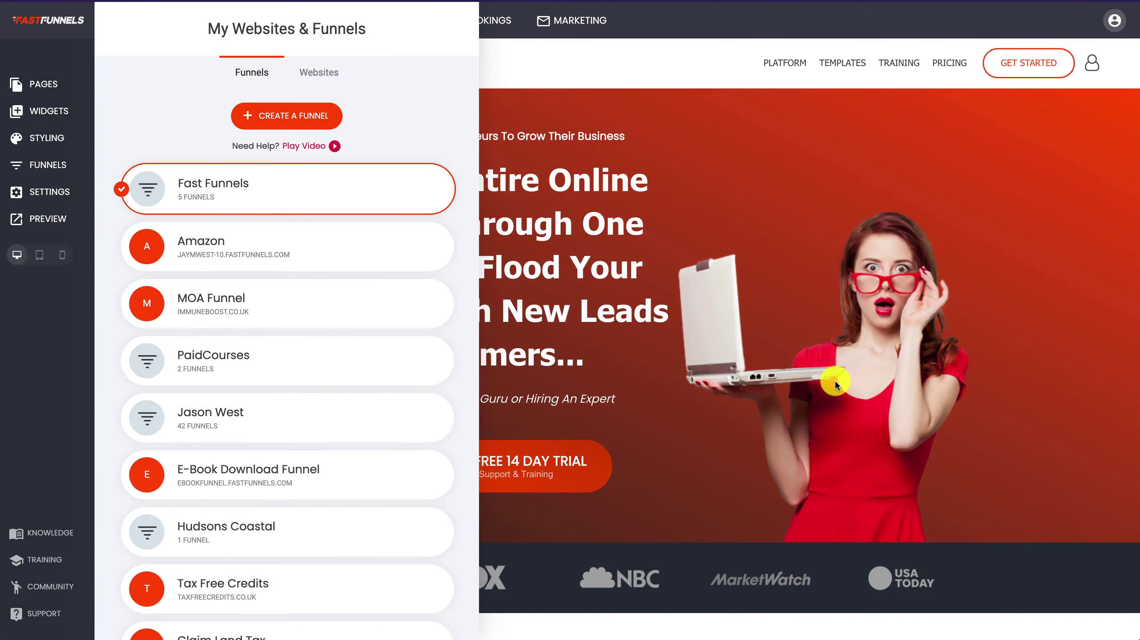
click(596, 164)
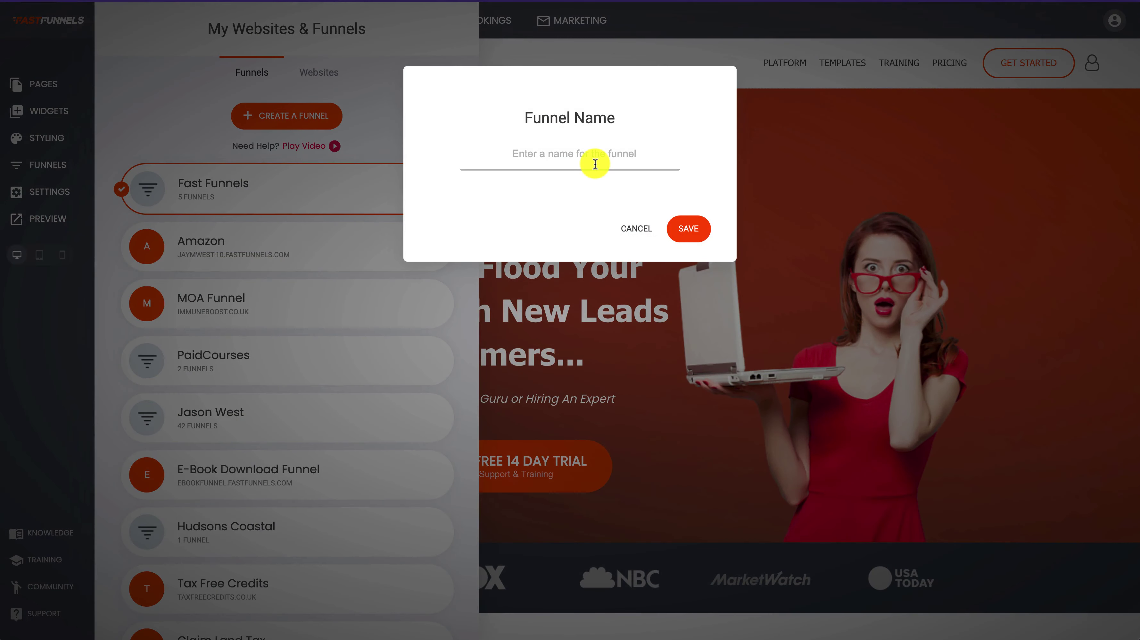
text(New Webinar)
click(689, 230)
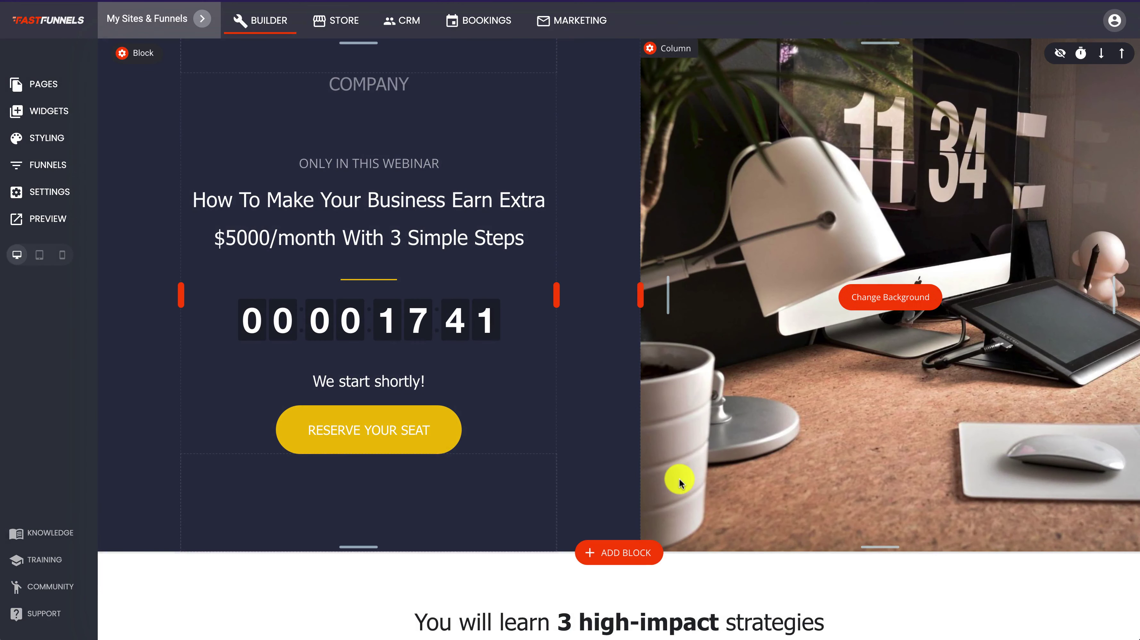
- Look through the new funnel's landing page in the builder, down to its footer and back to the heading
scroll(679, 480, down, 10)
scroll(680, 483, down, 3)
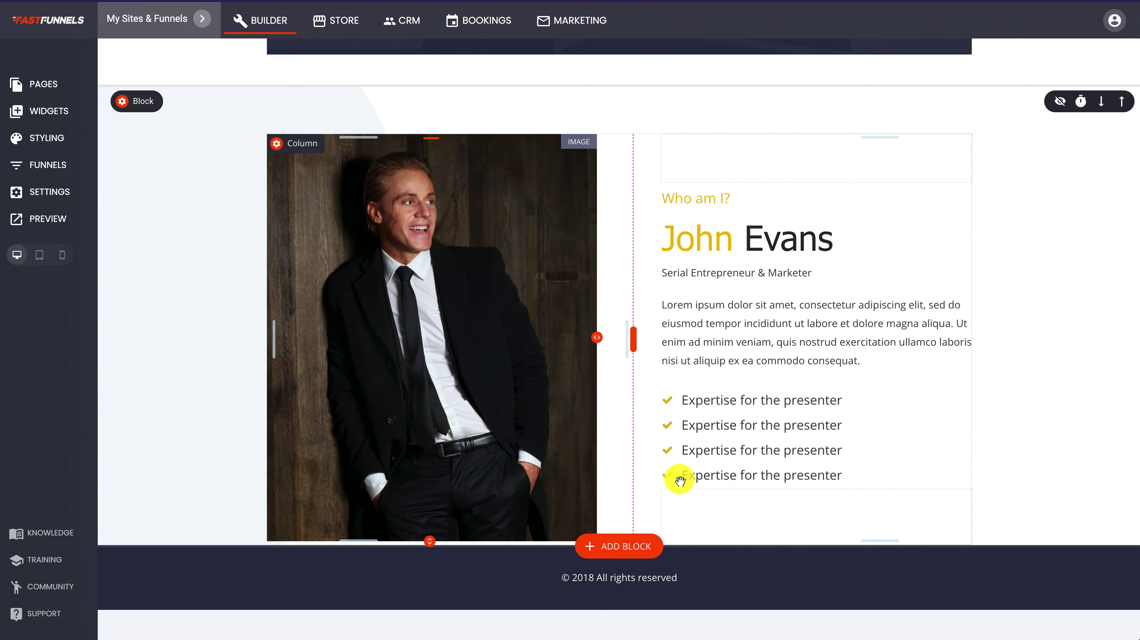
scroll(726, 296, up, 15)
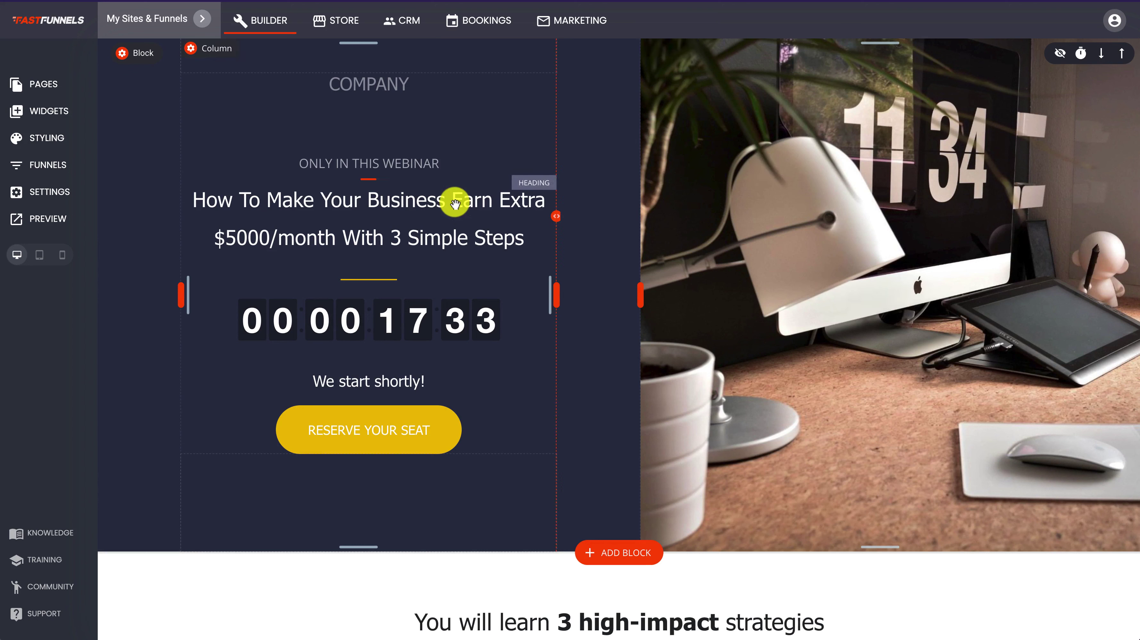
mouse_move(411, 125)
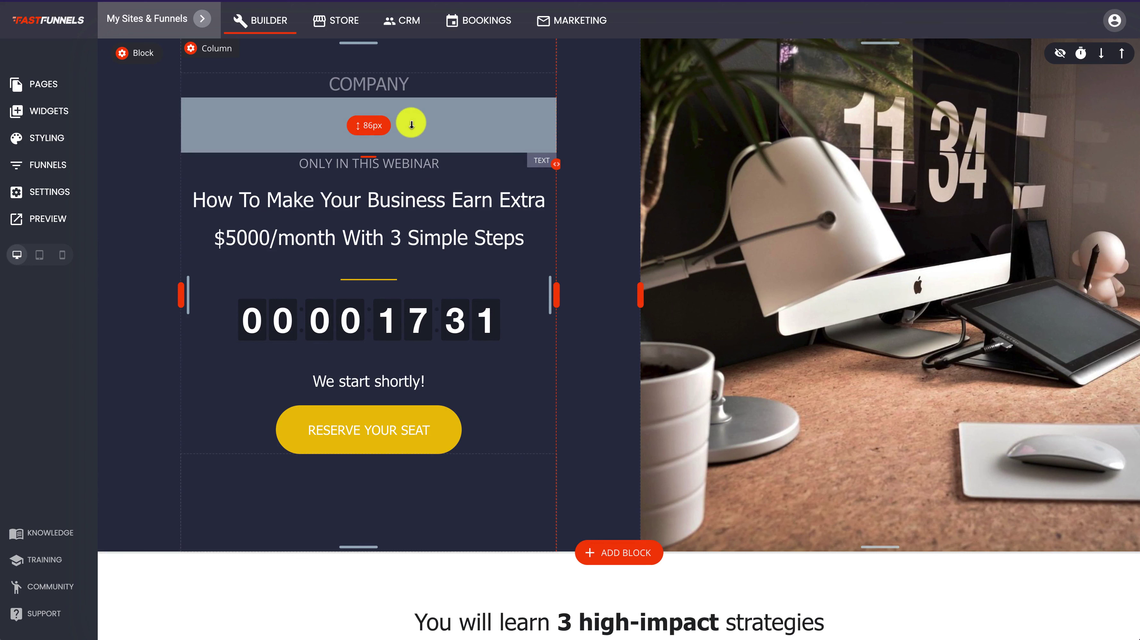
- View the Evergreen Webinar funnel's list of steps, including the Opt In step, and return to the landing page
click(57, 167)
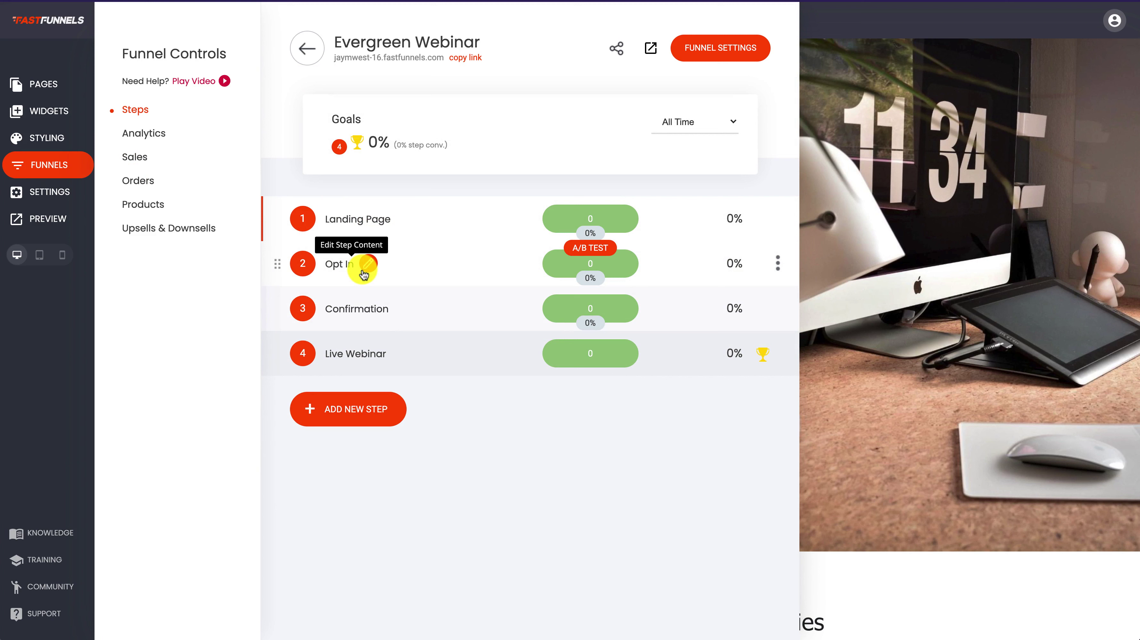
click(366, 264)
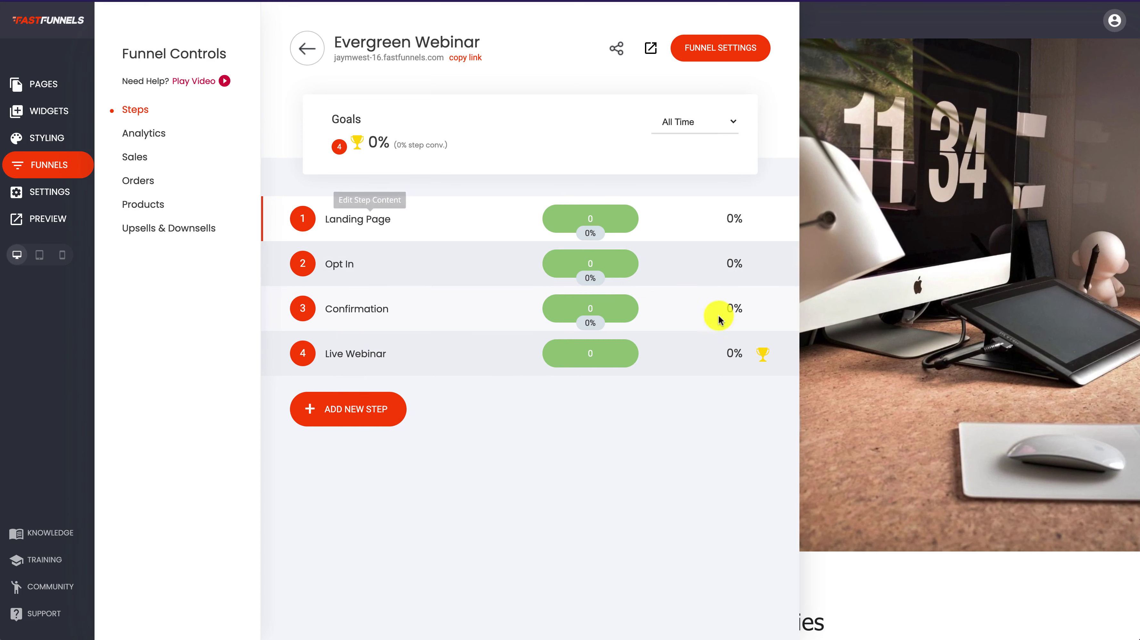
click(822, 274)
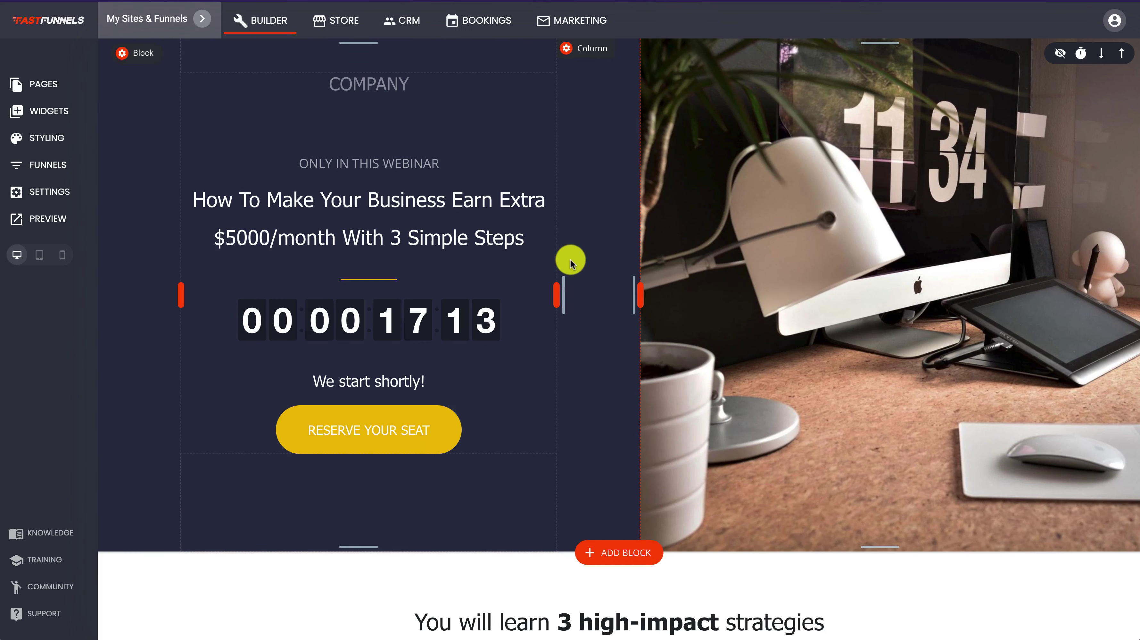
- Check the landing page blocks down to the presenter section, and preview the page with its seat reservation form open
scroll(570, 257, down, 3)
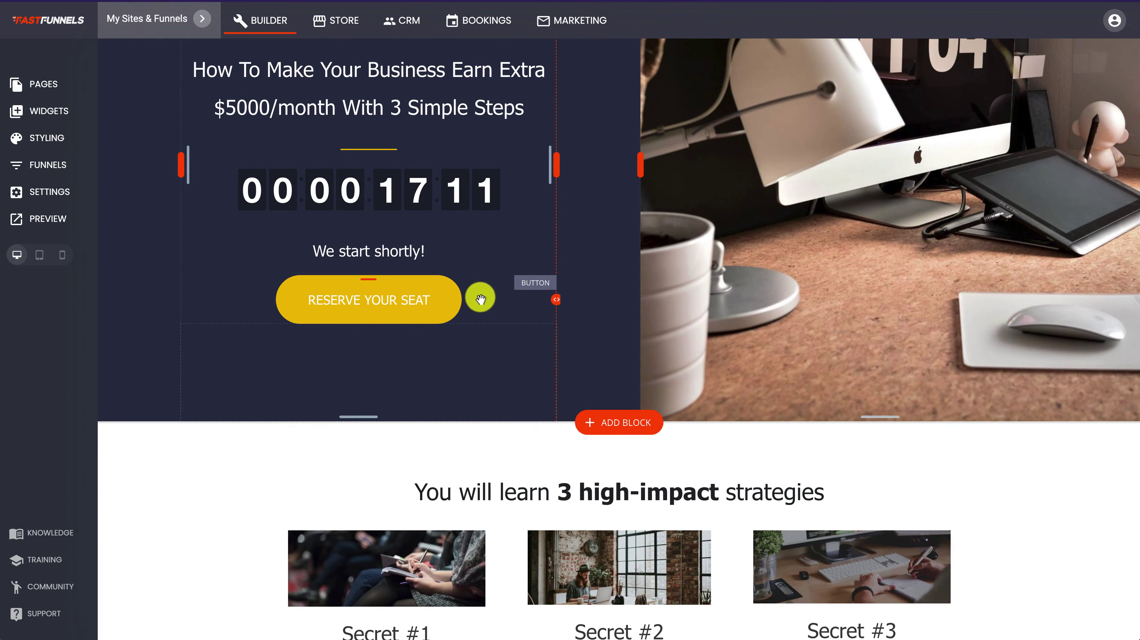
scroll(459, 306, down, 4)
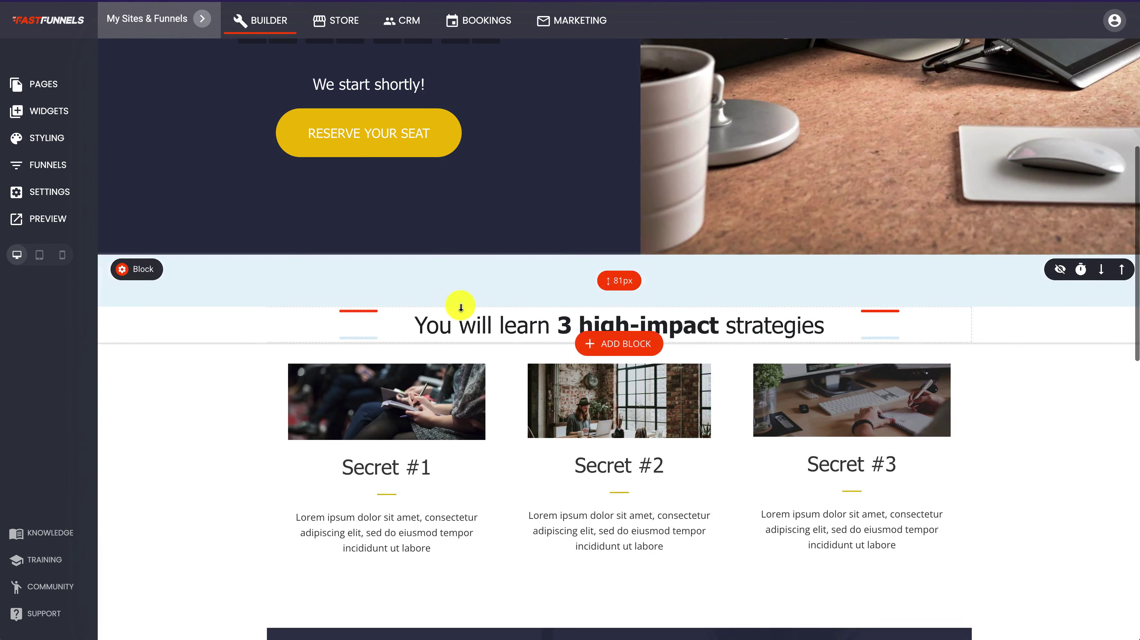
scroll(960, 402, down, 13)
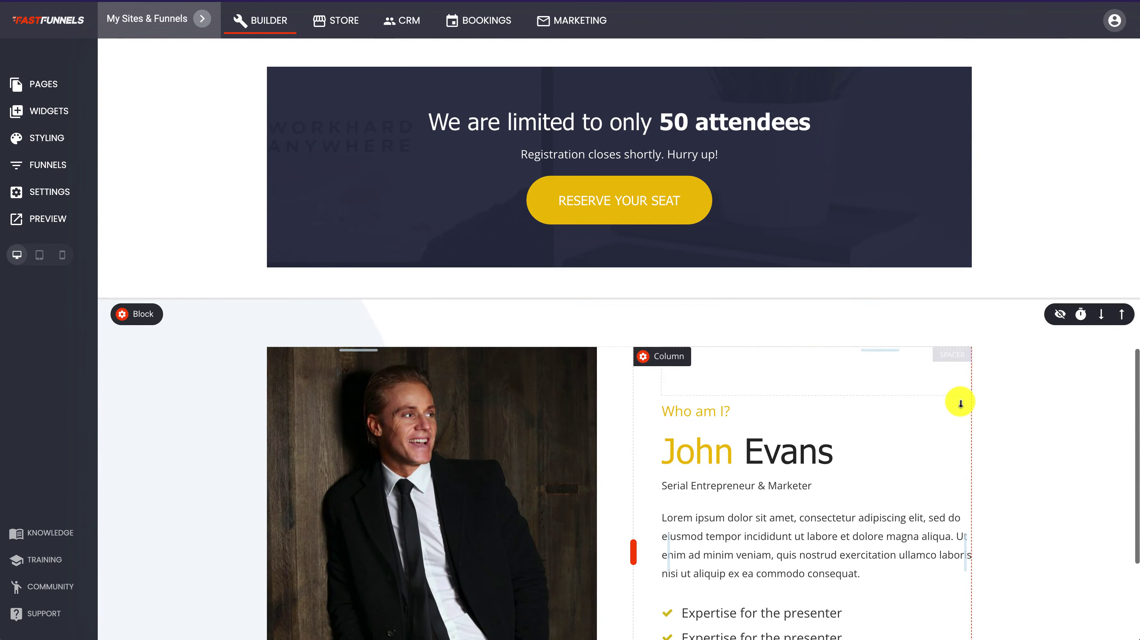
click(57, 217)
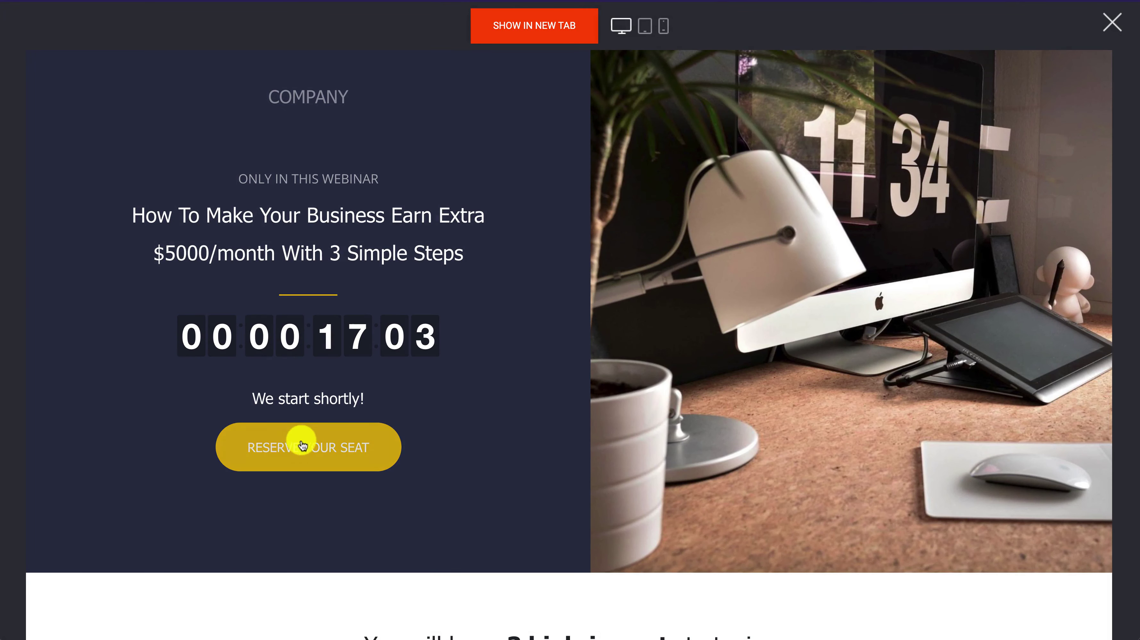
click(315, 453)
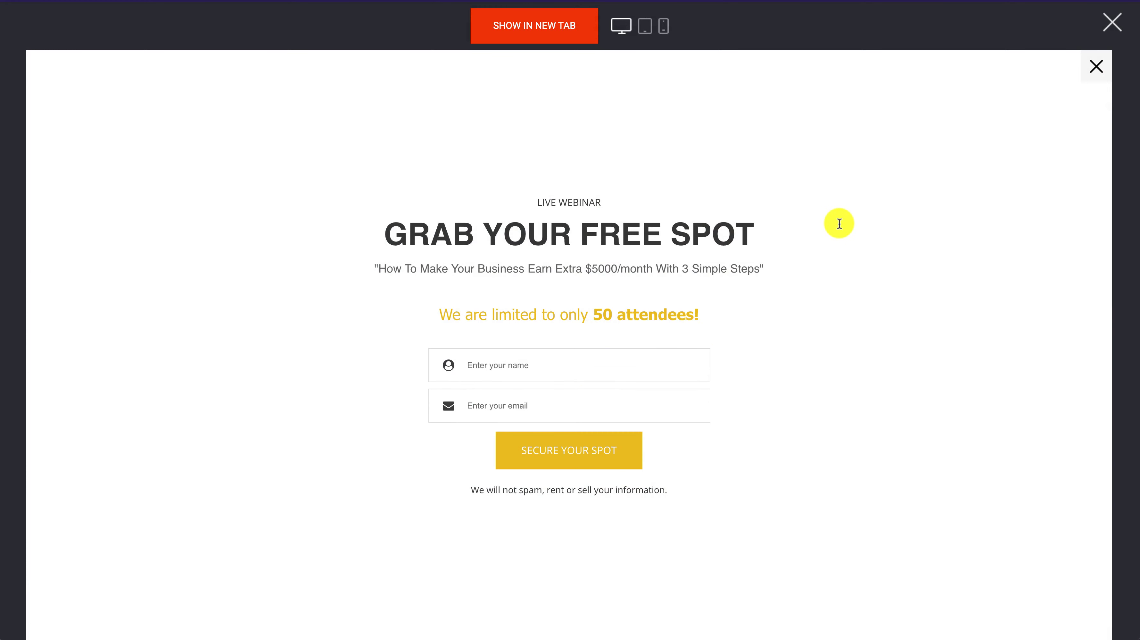
- Fill in the webinar opt-in form with a test name and e-mail address, and submit it to secure the spot
click(586, 363)
text(sdfsdfdsf)
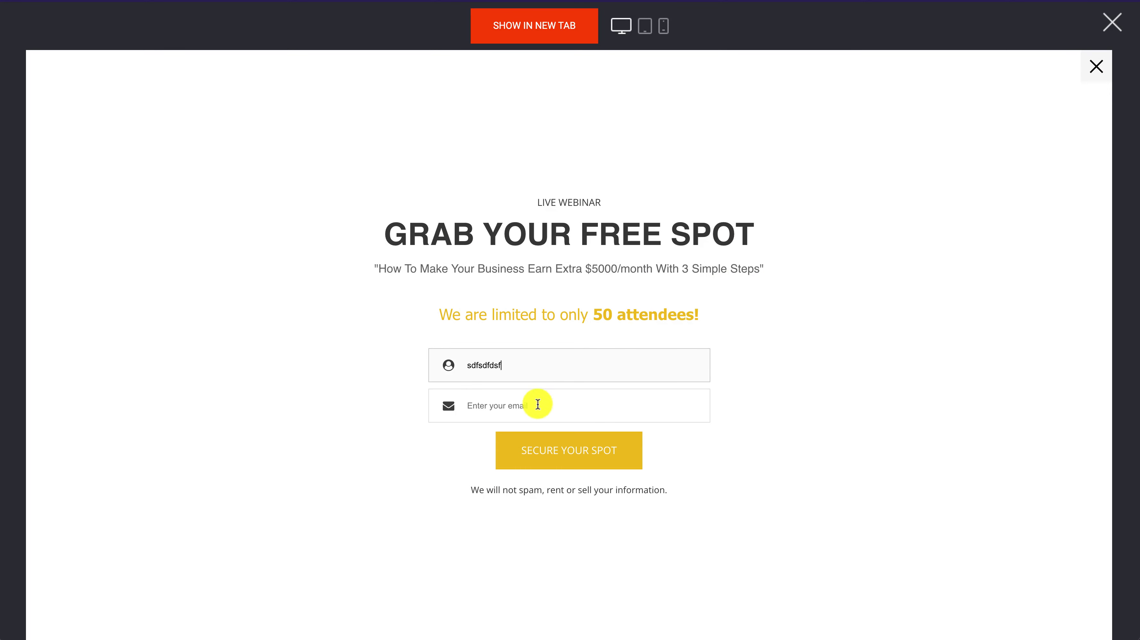
click(530, 410)
text(sdfdsfdsf@)
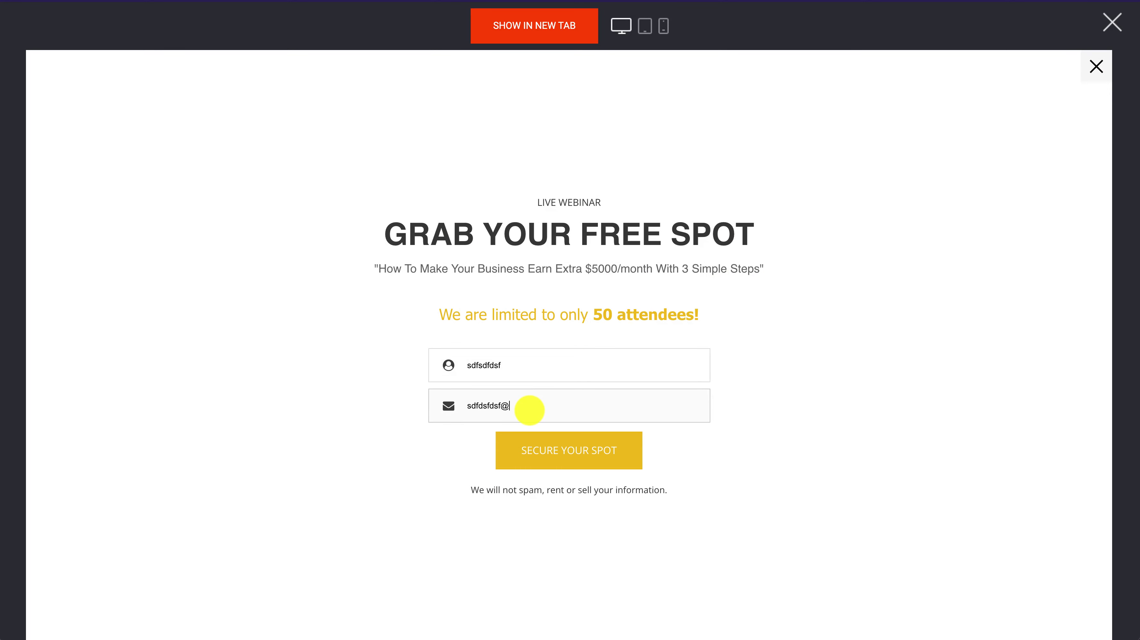
text(fdsf.com)
click(510, 405)
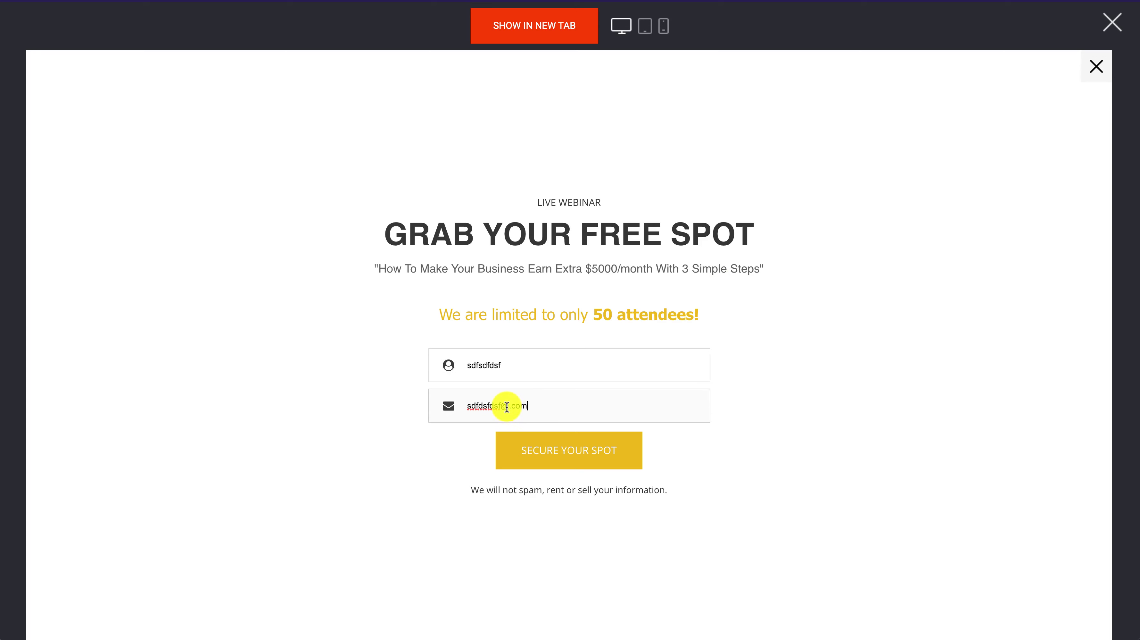
text(fdsf)
click(546, 448)
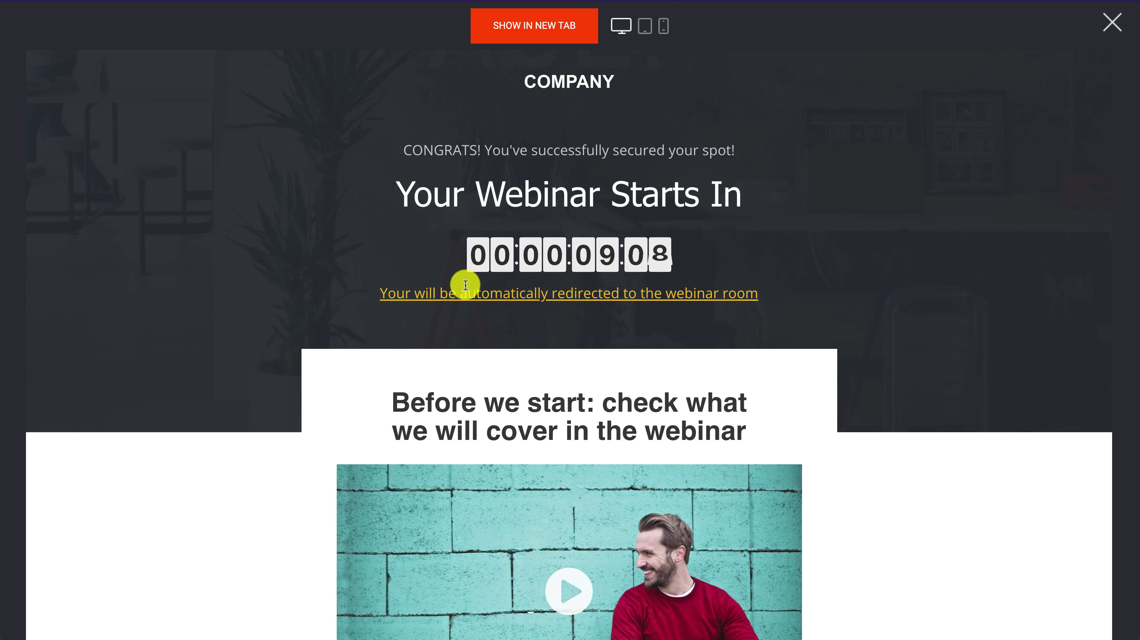
- Examine the confirmation page's countdown, webinar room redirect notice and introductory video section
drag(384, 296, 554, 292)
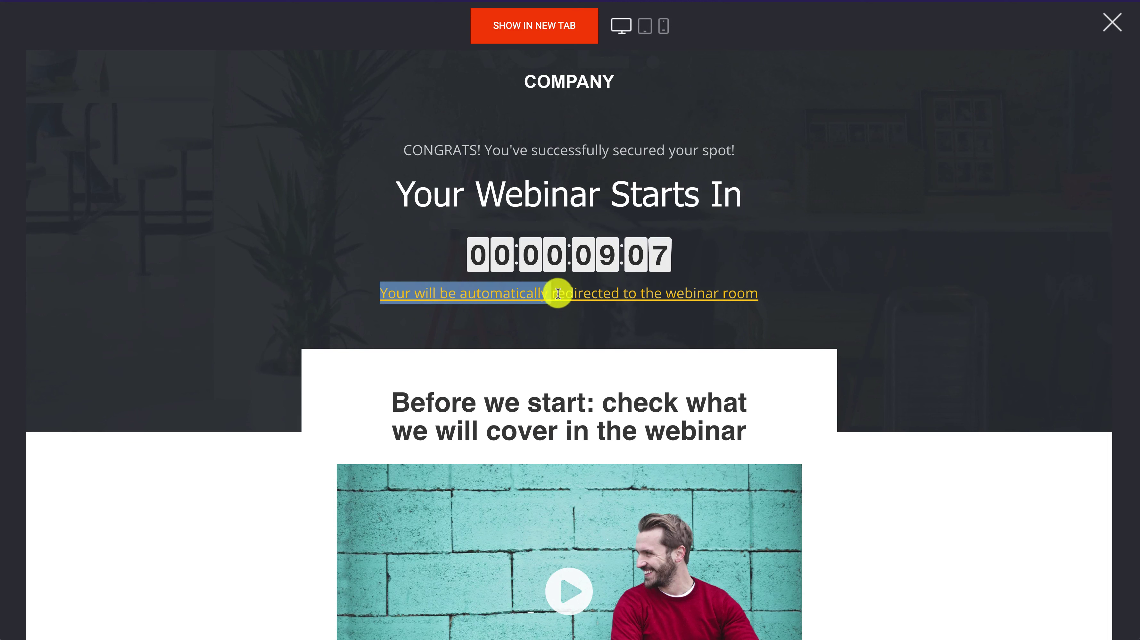
triple_click(702, 298)
click(880, 299)
scroll(880, 299, down, 3)
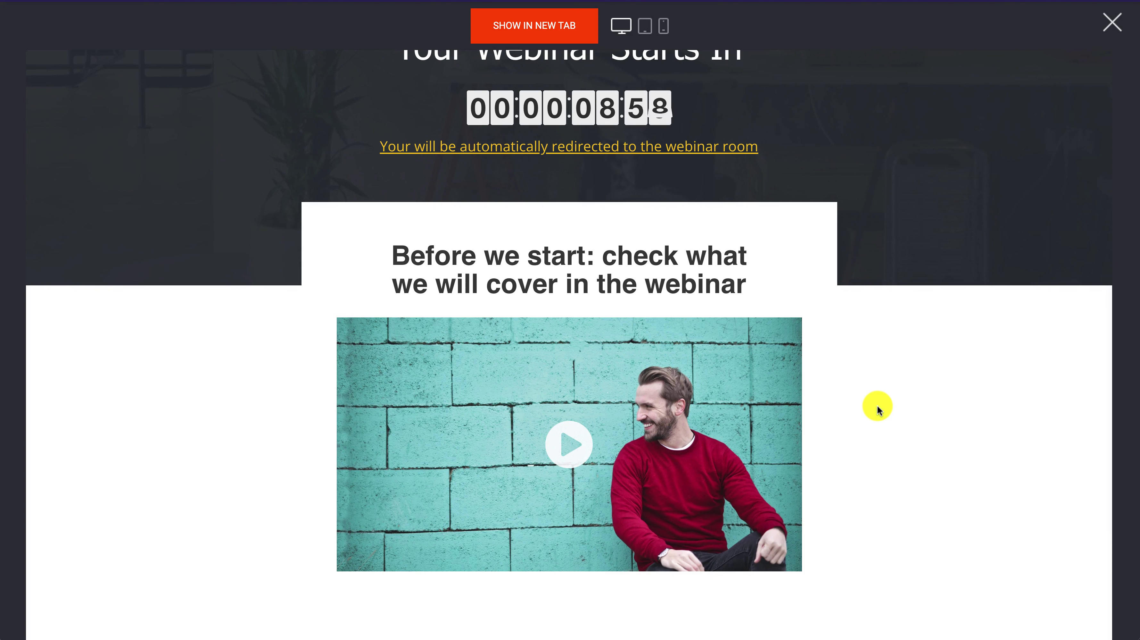
scroll(878, 405, down, 1)
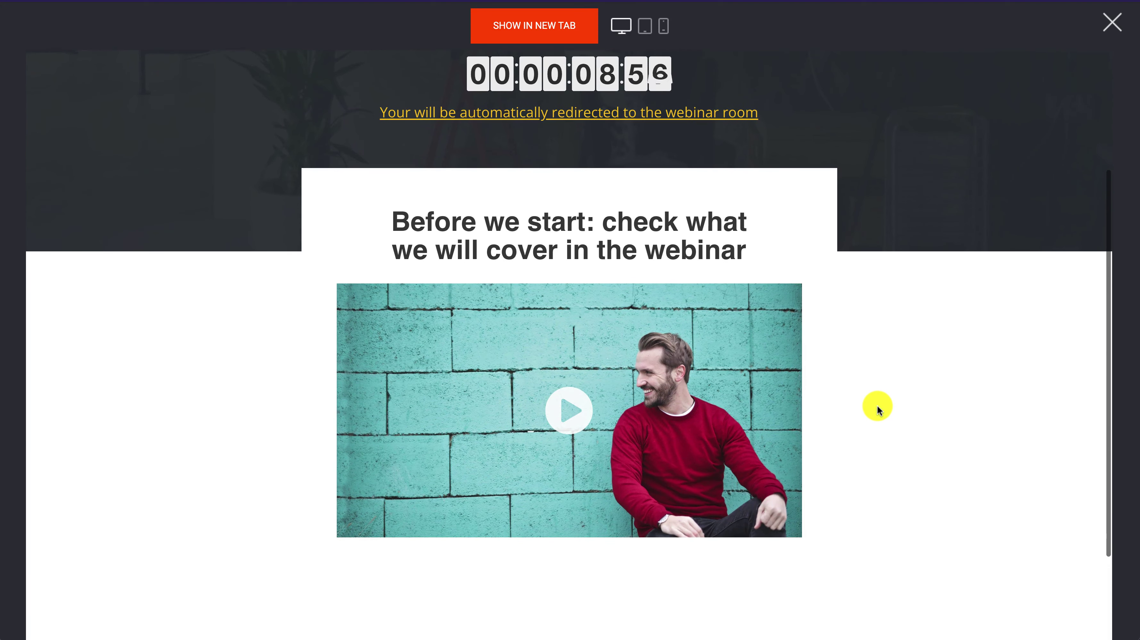
scroll(878, 404, up, 5)
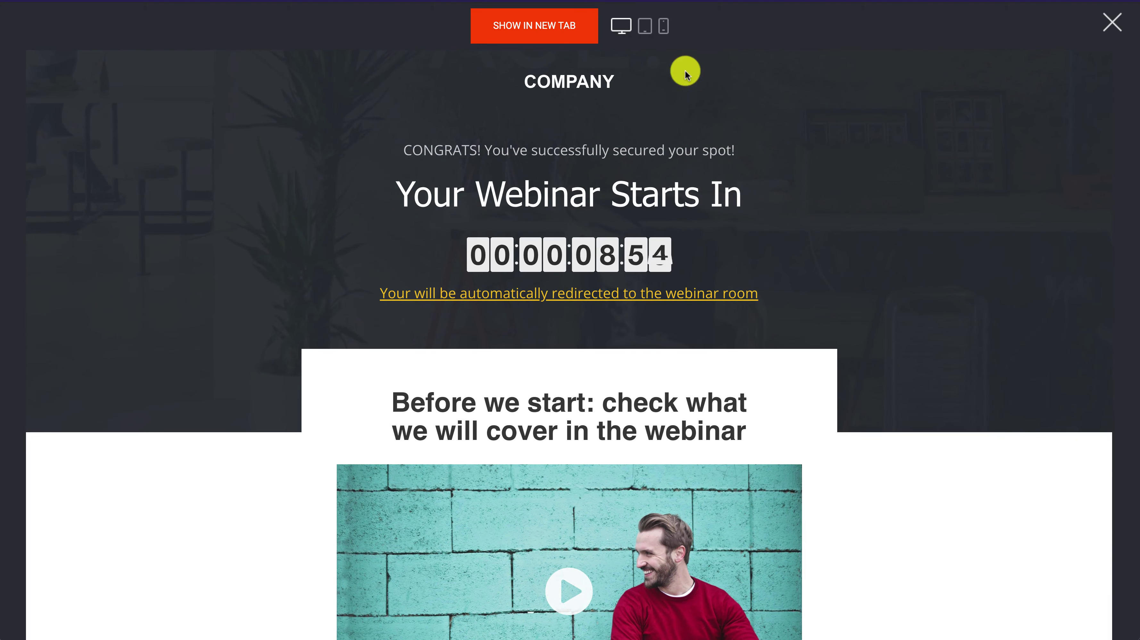
- Preview the landing page in tablet and phone view, check the phone layout down to the secrets sections, and close the preview
click(654, 29)
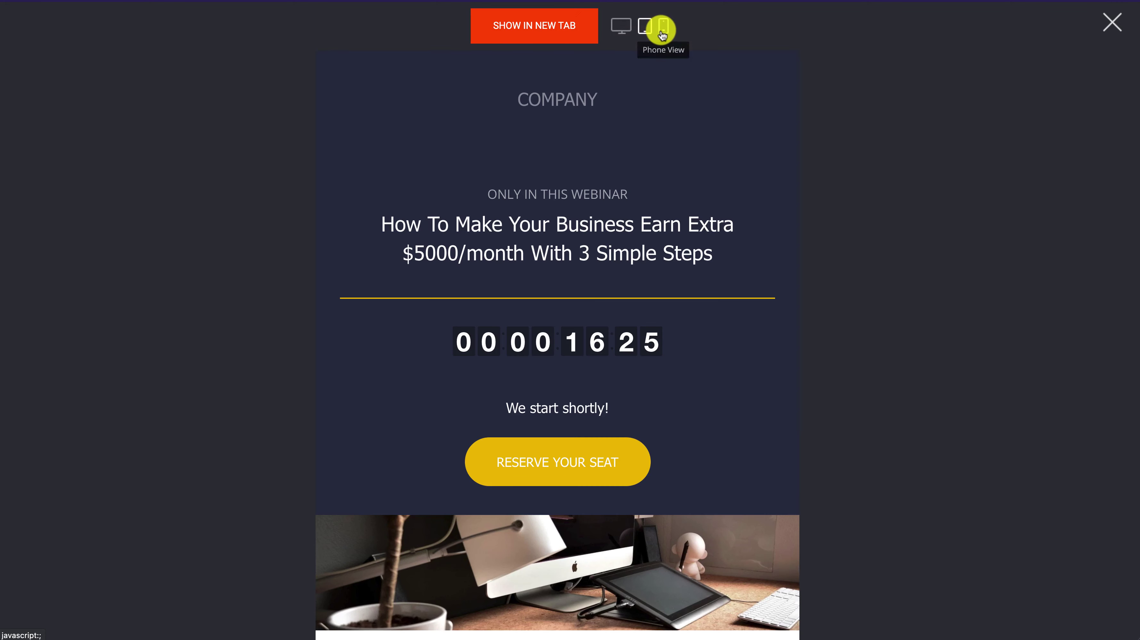
click(663, 30)
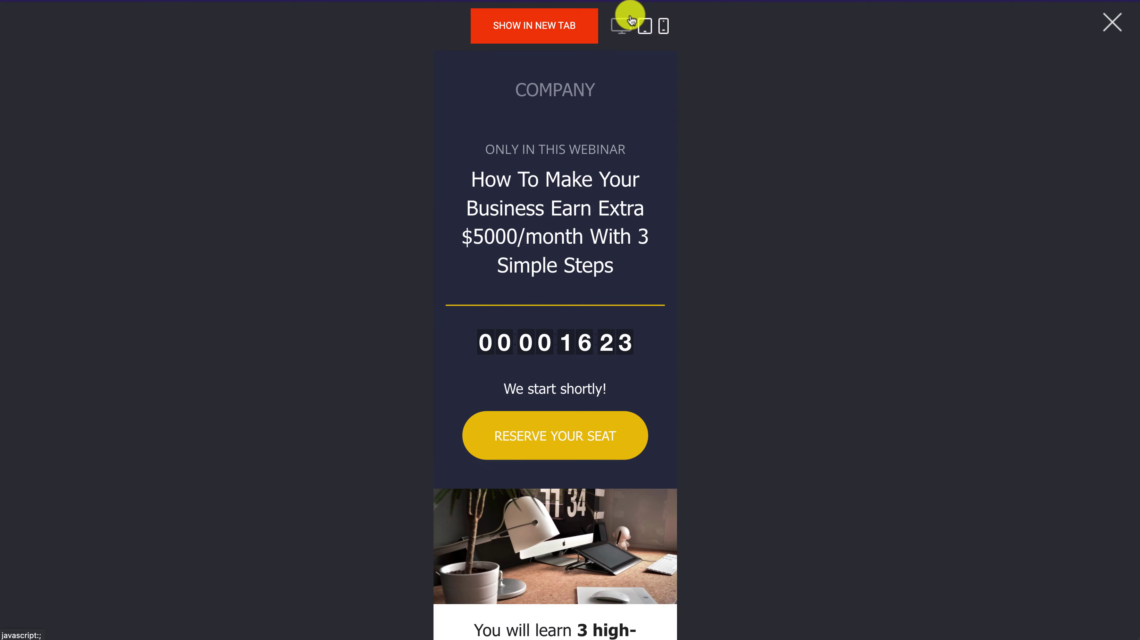
scroll(634, 313, down, 1)
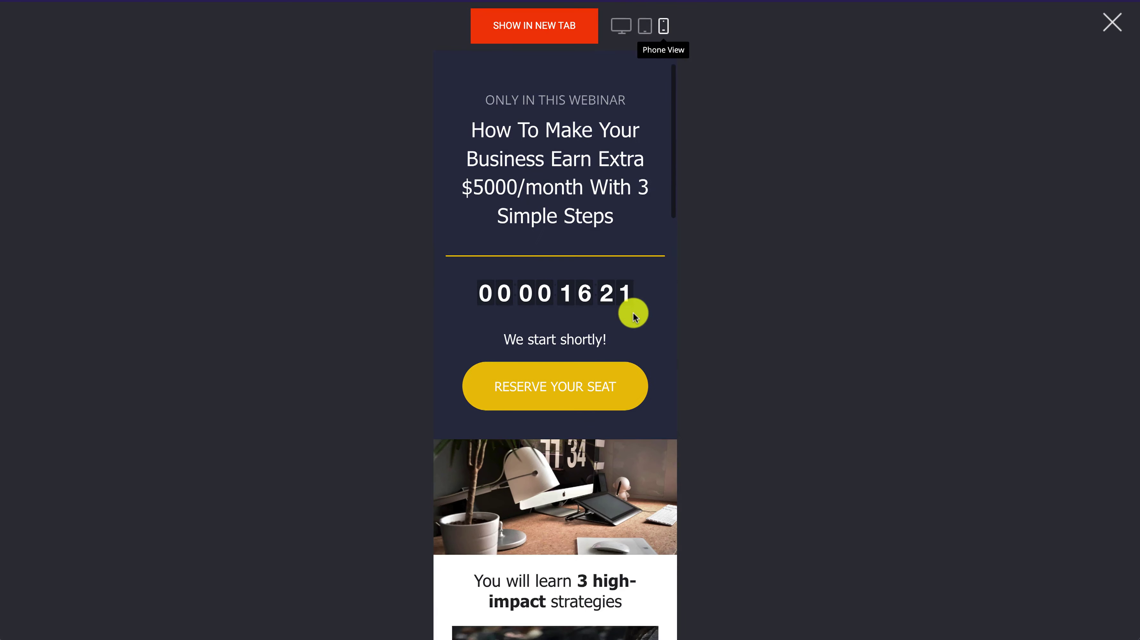
scroll(599, 326, down, 10)
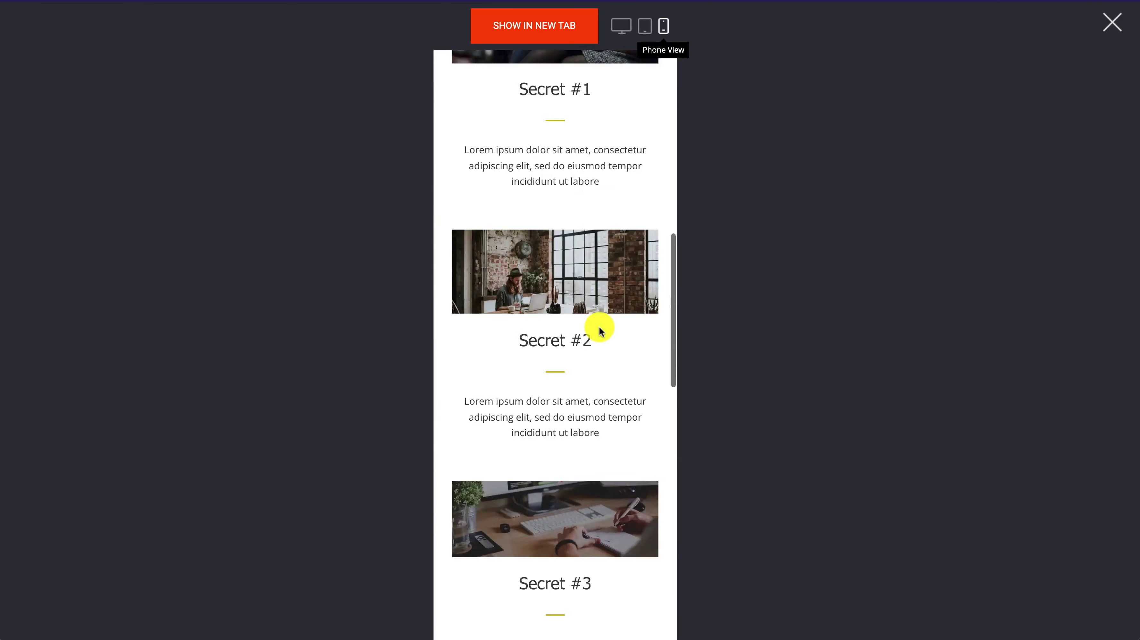
scroll(601, 331, up, 10)
click(1112, 22)
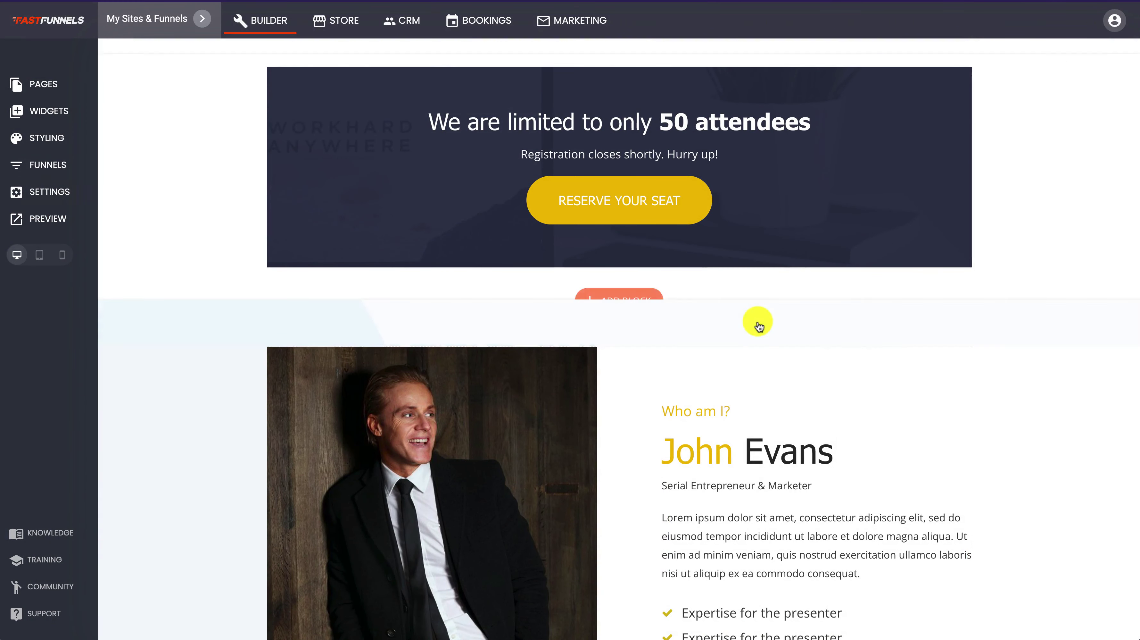
- Open the funnel's Opt In step and set its popup to the centered box position, shown on page exit
click(75, 166)
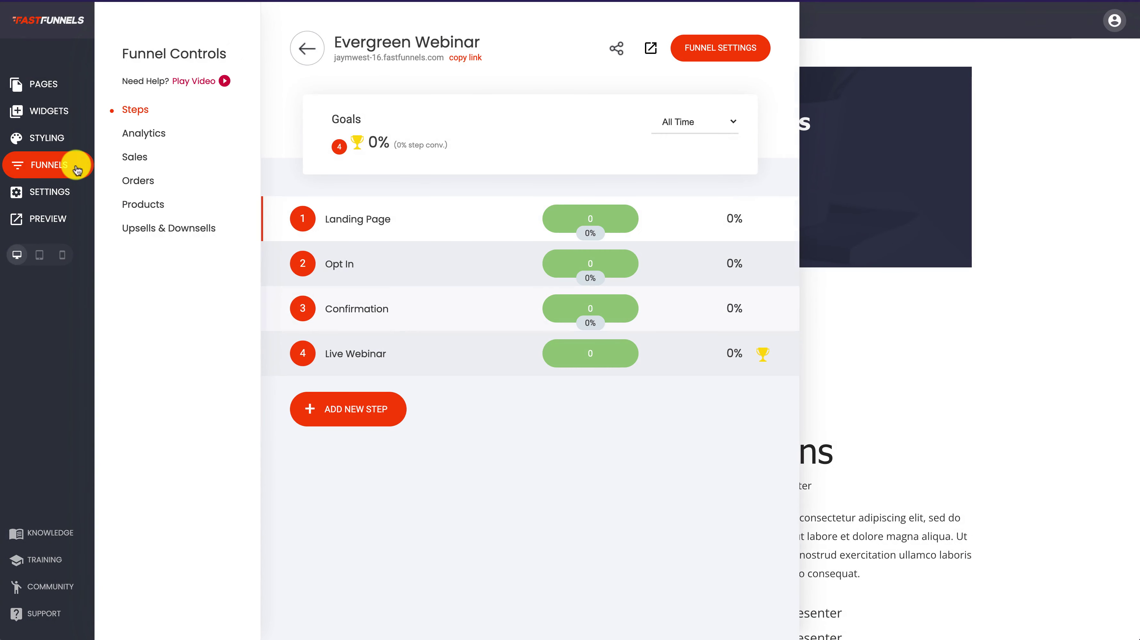
click(370, 263)
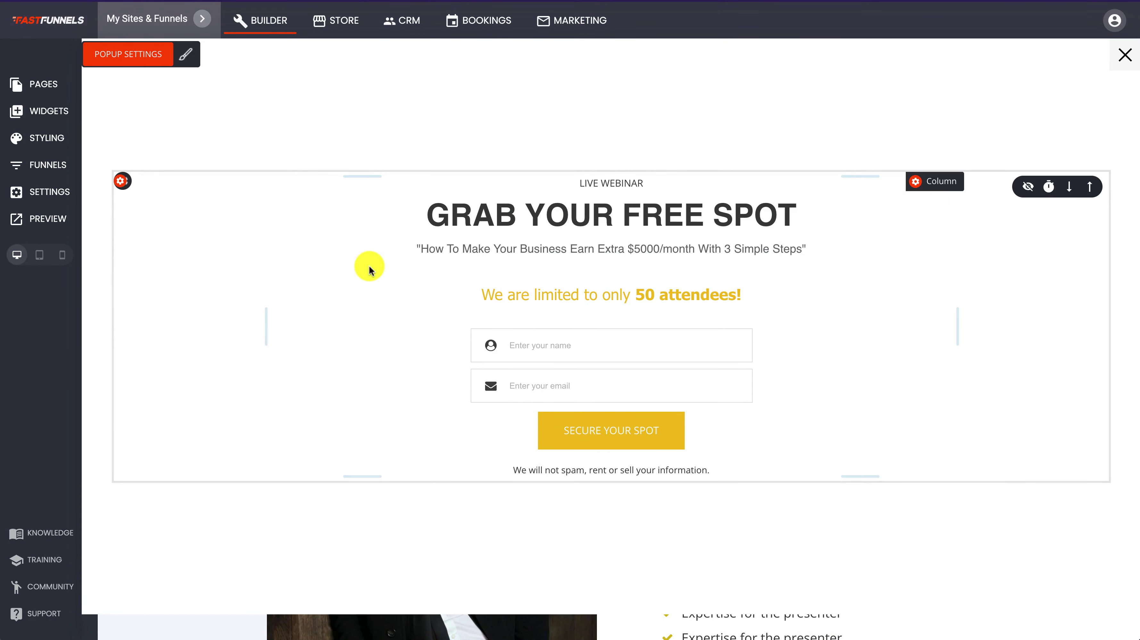
click(140, 55)
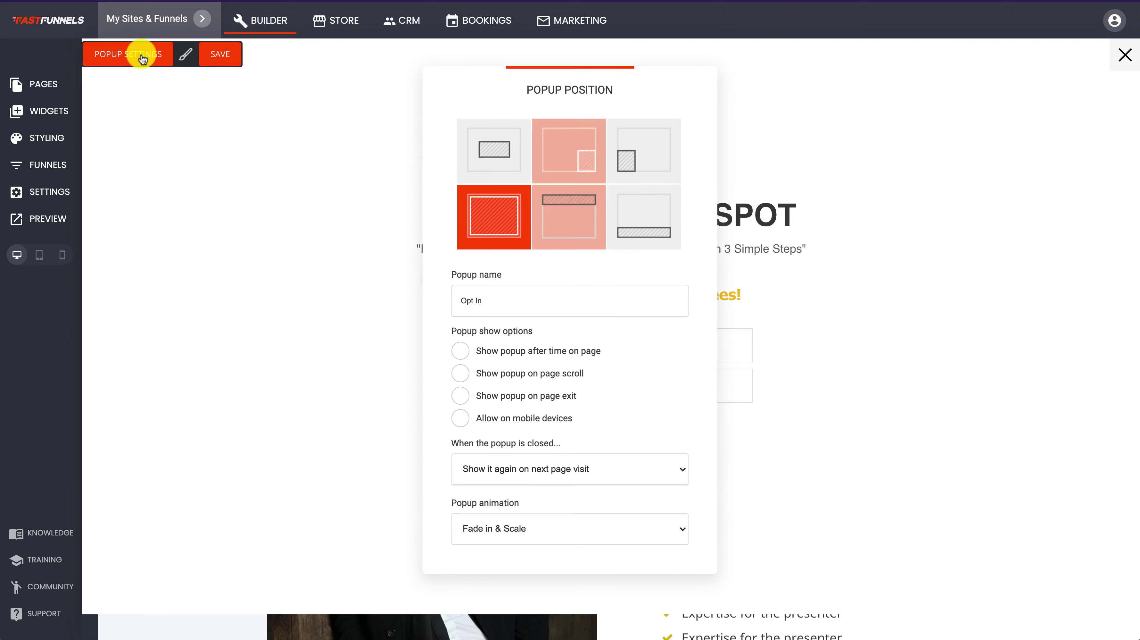
click(493, 150)
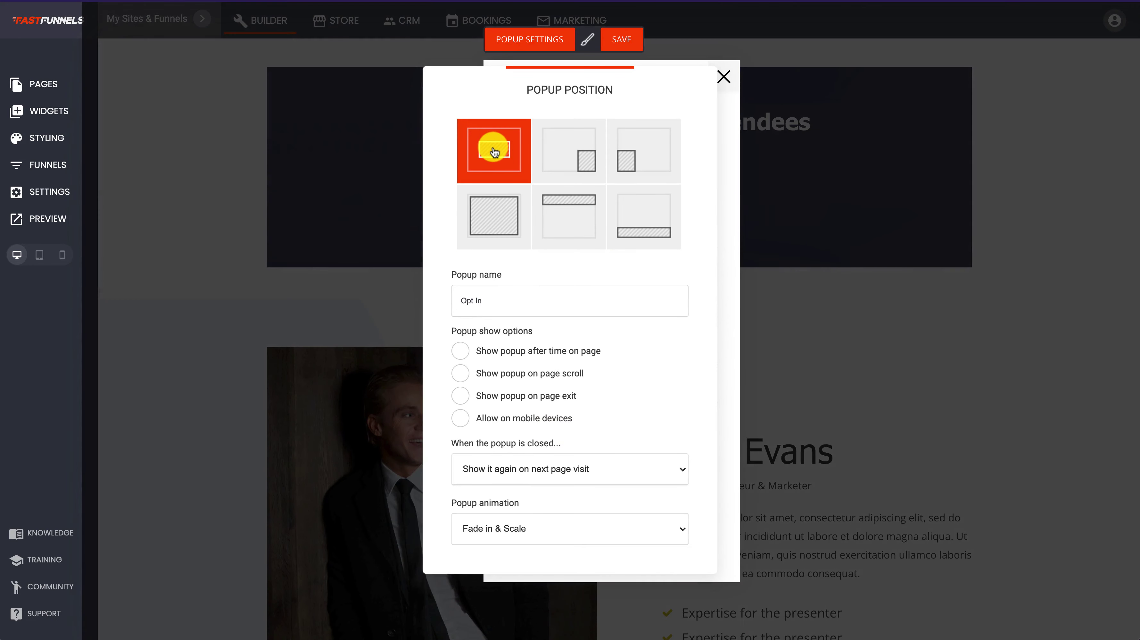
drag(496, 135, 971, 89)
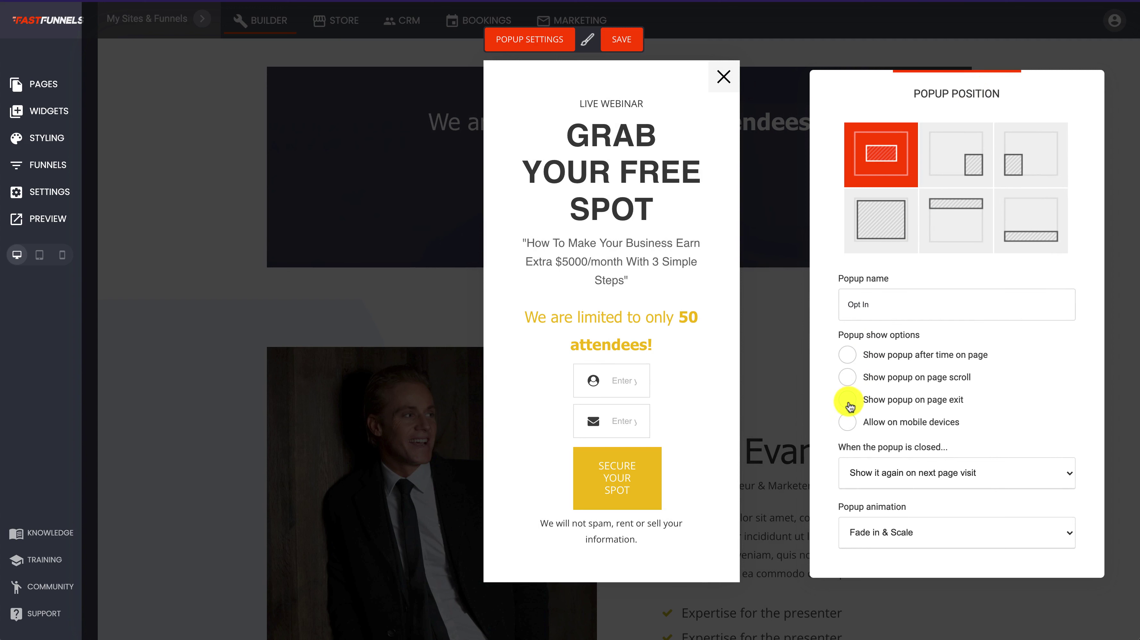
click(848, 403)
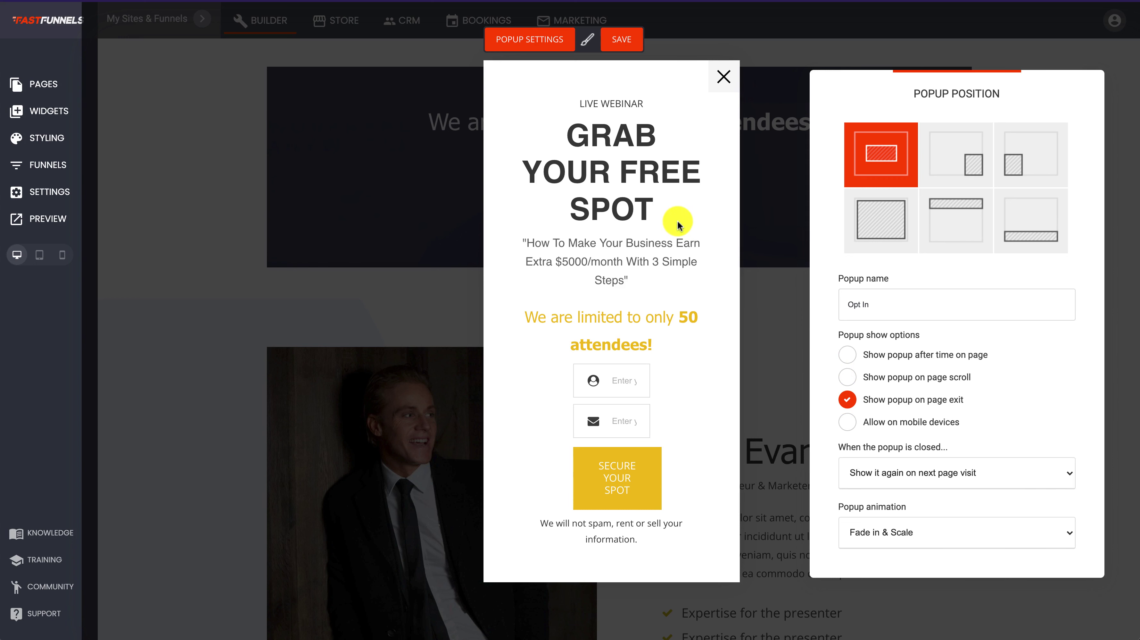
click(745, 296)
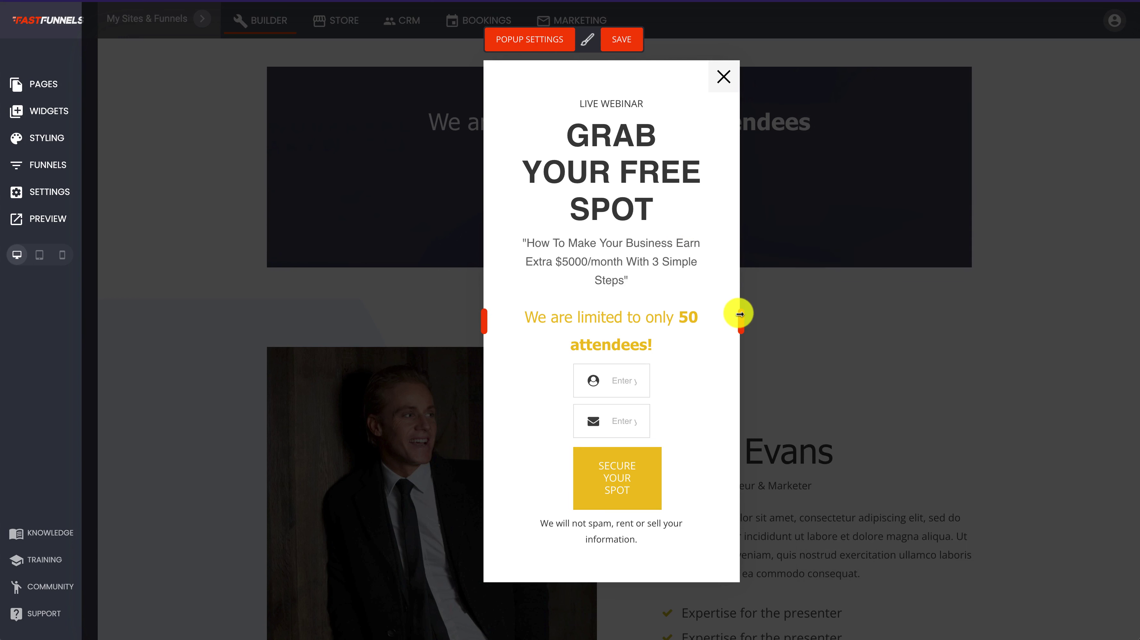
- Widen the opt-in popup so its headline fits on one line, save it, and widen the subscribe form inside it
drag(740, 313, 995, 298)
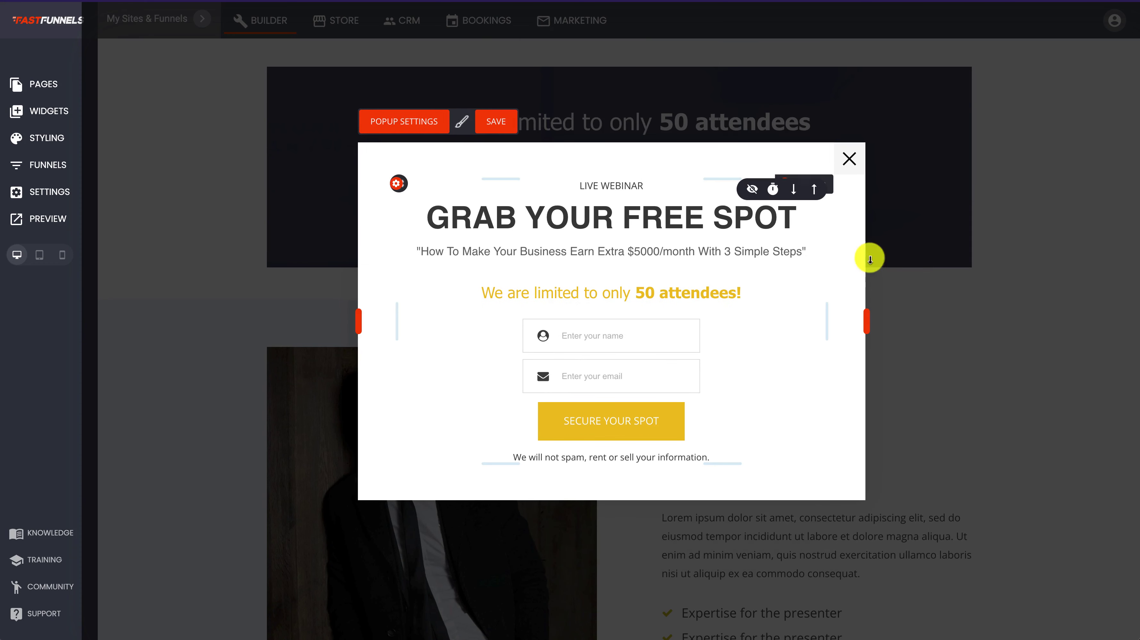
click(496, 123)
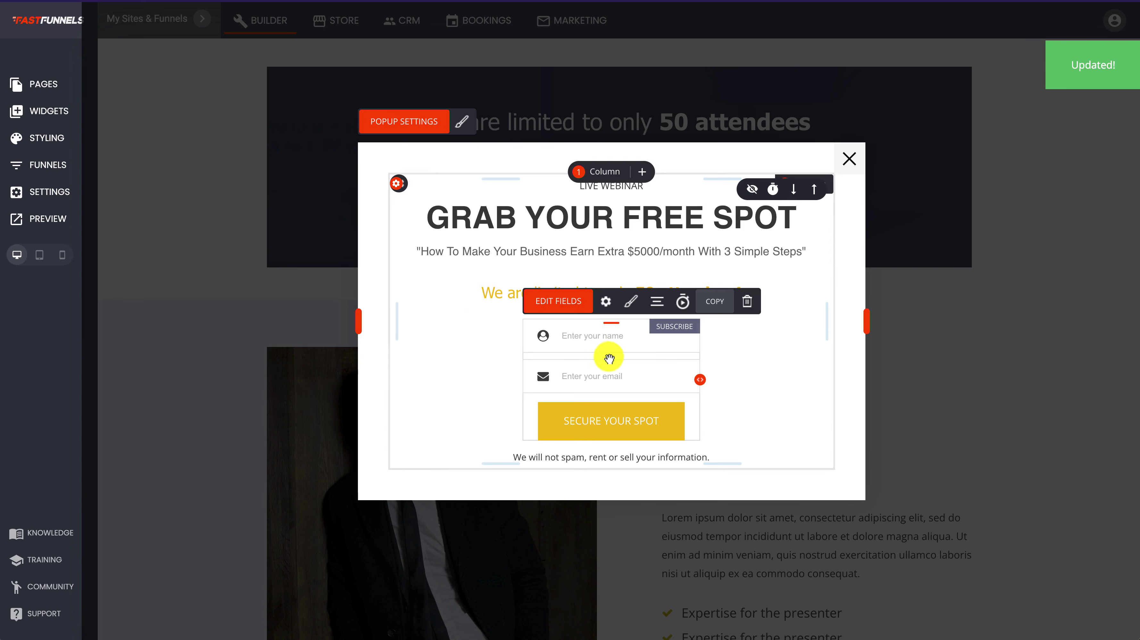
drag(701, 377, 785, 381)
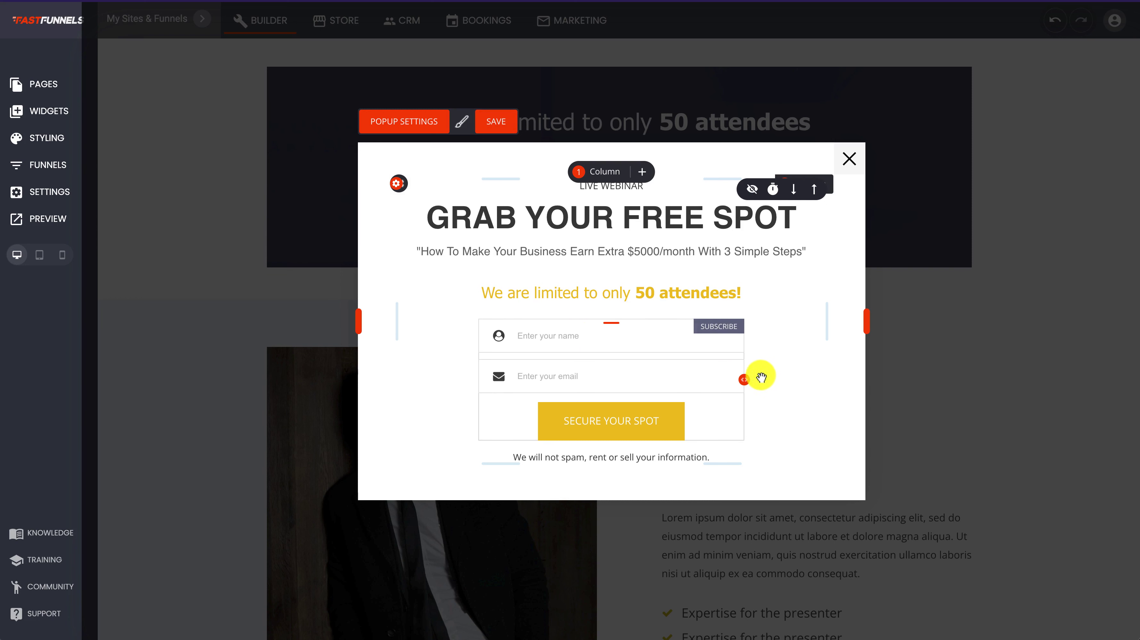
- Add the Company Name CRM property as a new field to the popup's subscribe form
click(572, 337)
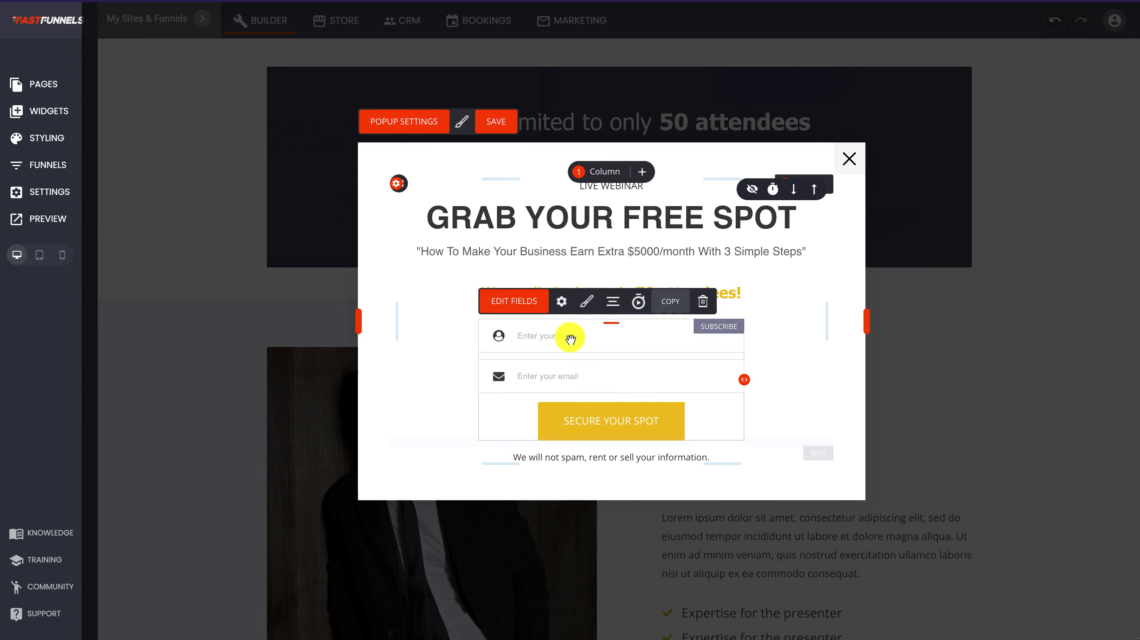
click(531, 298)
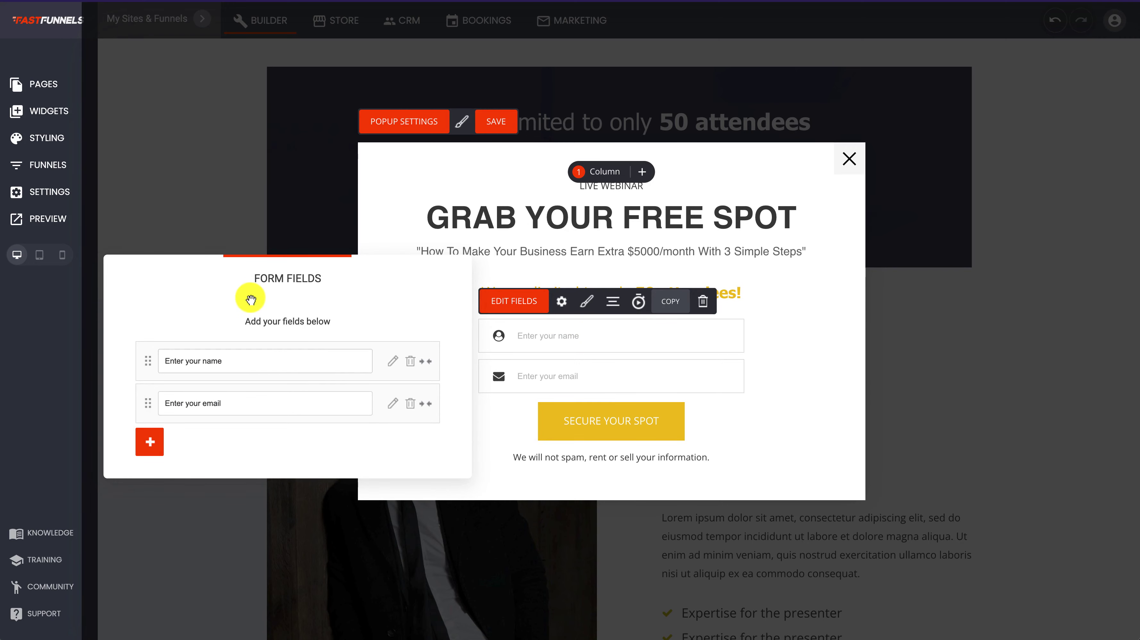
drag(244, 300, 242, 216)
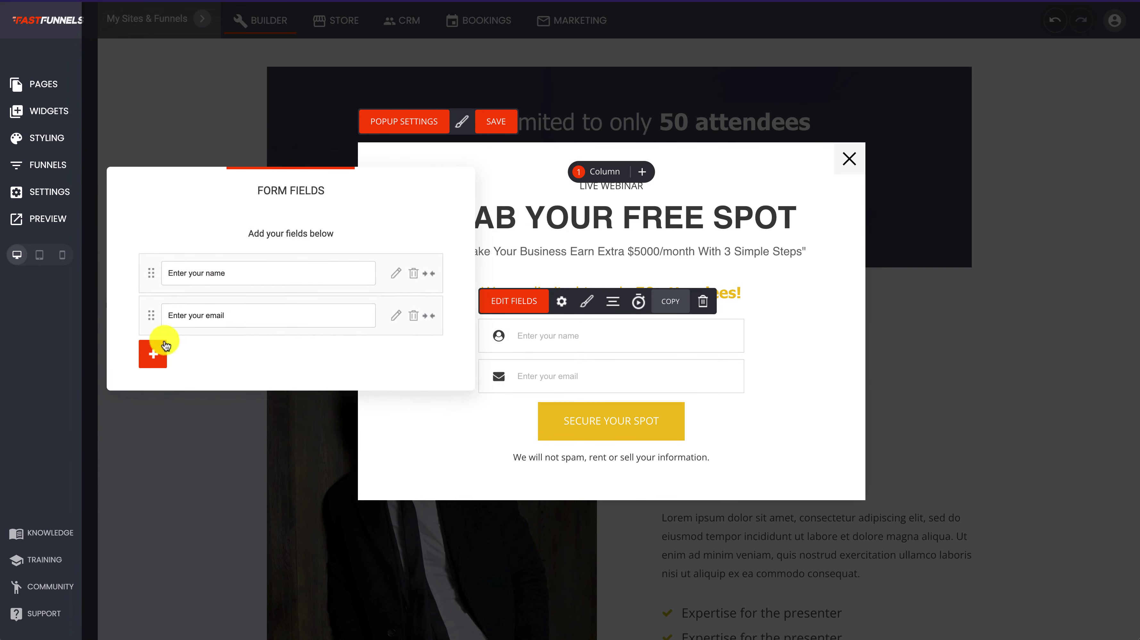
click(165, 345)
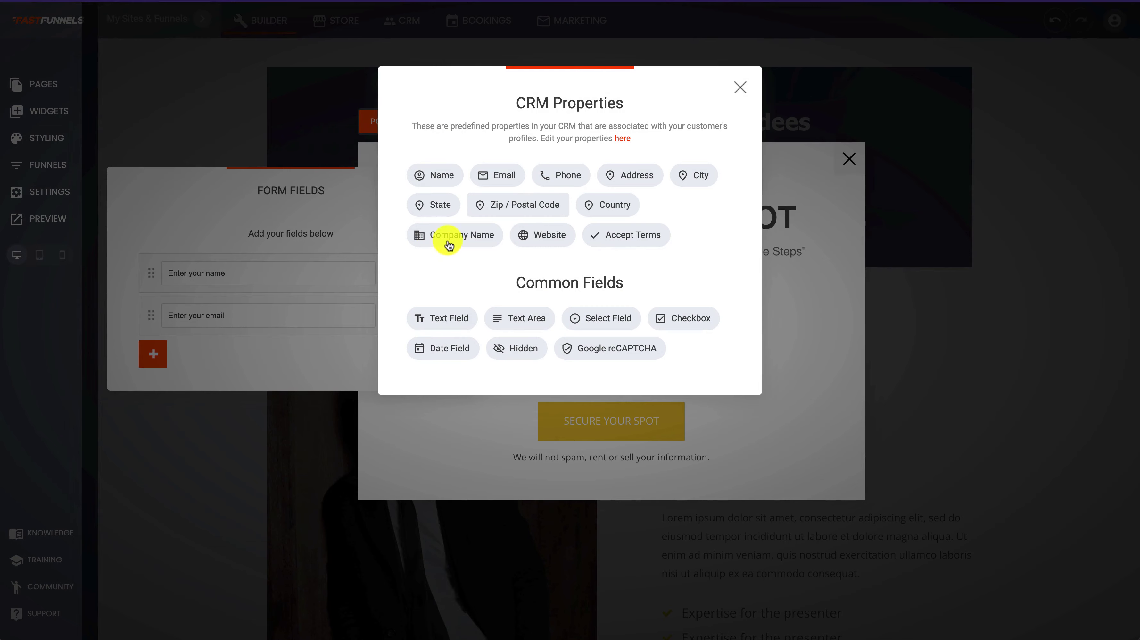
click(466, 238)
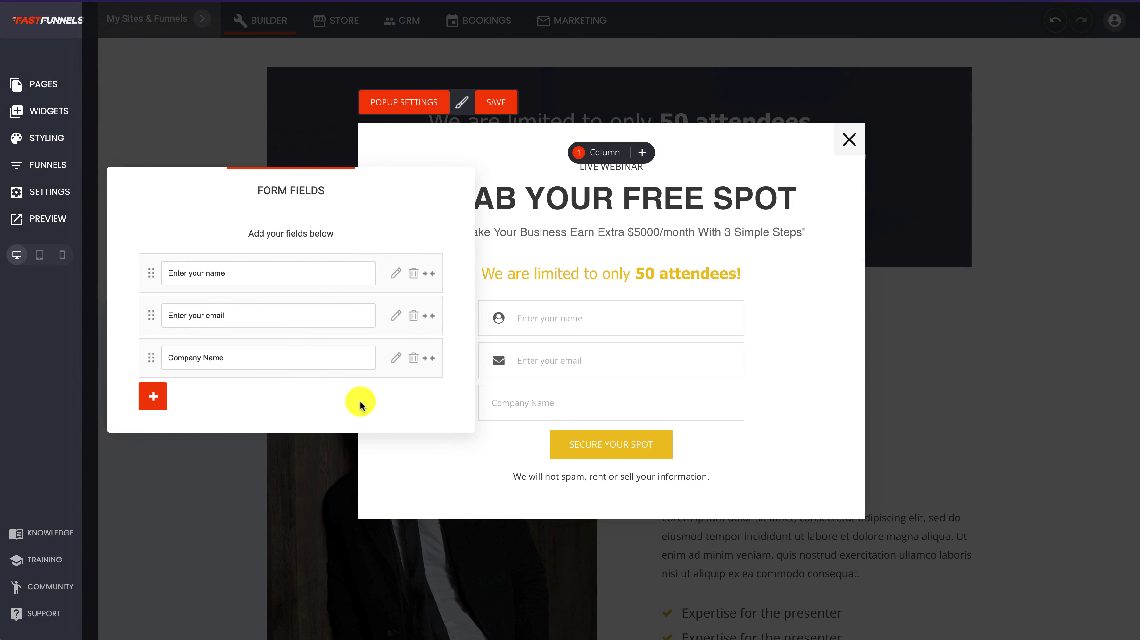
drag(398, 194, 370, 142)
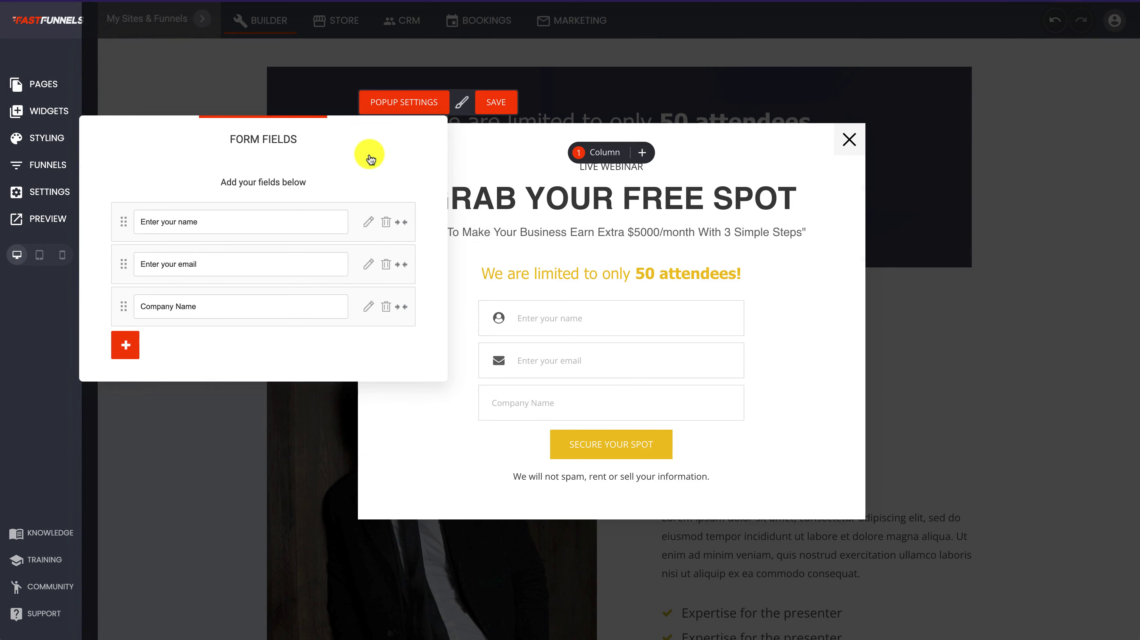
- Give the Company Name field a solid building prefix icon, make it required, then save and close the popup
click(369, 307)
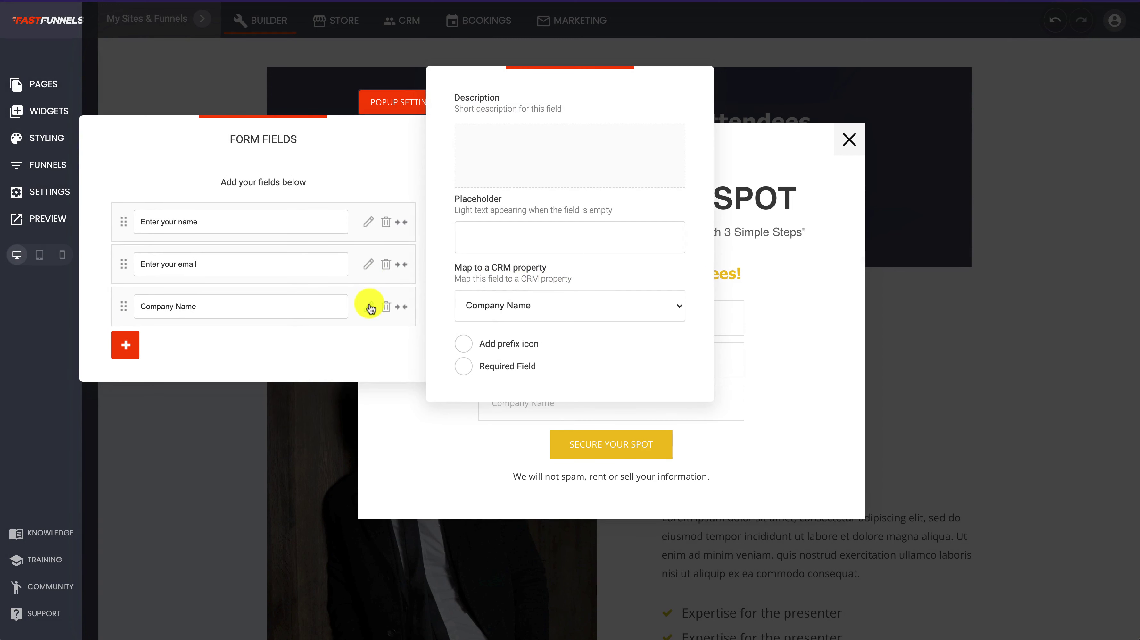
click(465, 344)
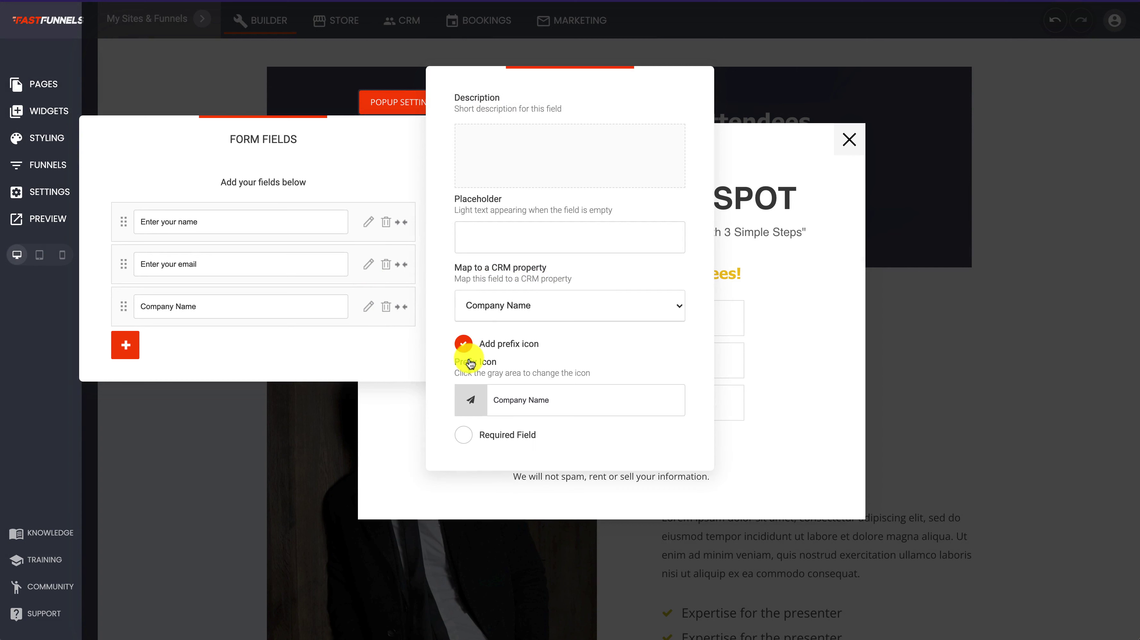
click(472, 400)
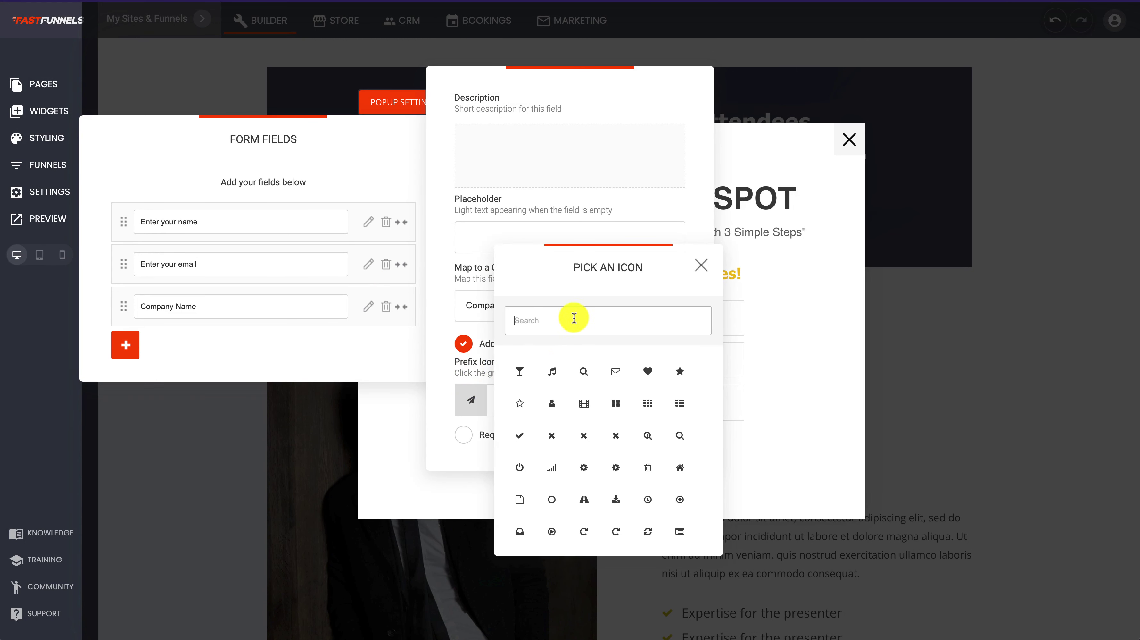
click(574, 318)
text(buil)
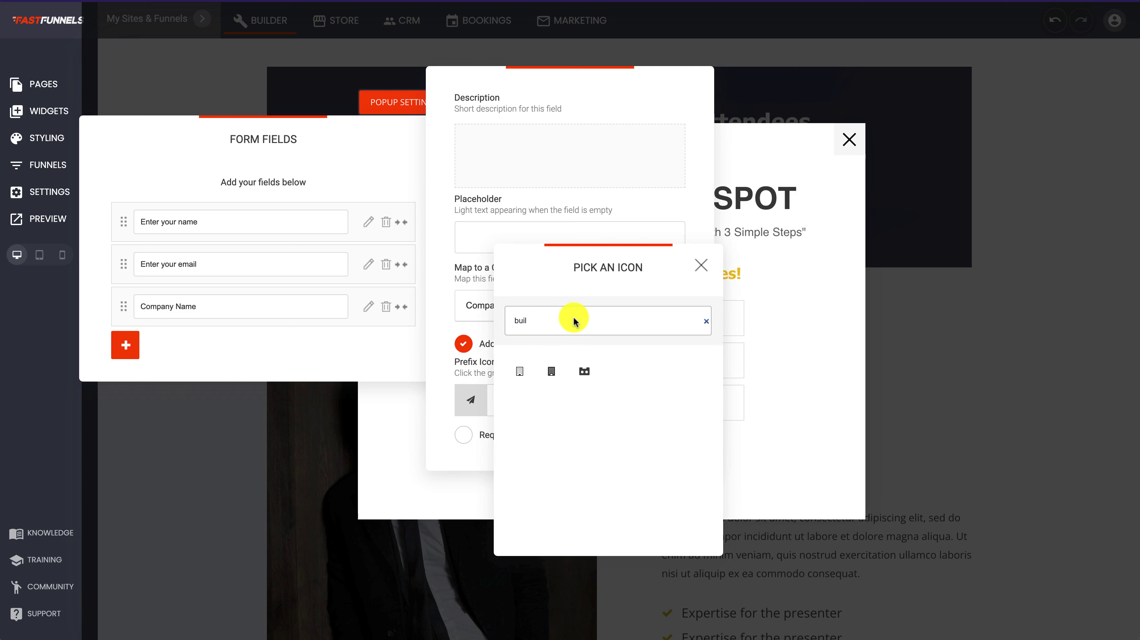
click(553, 368)
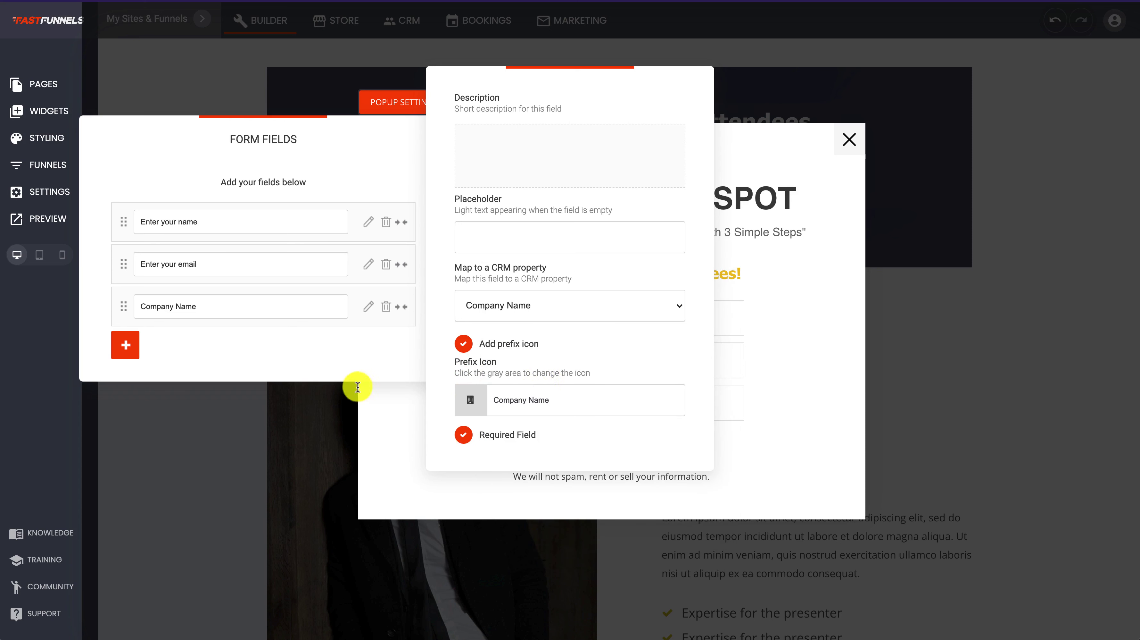
click(292, 354)
click(401, 451)
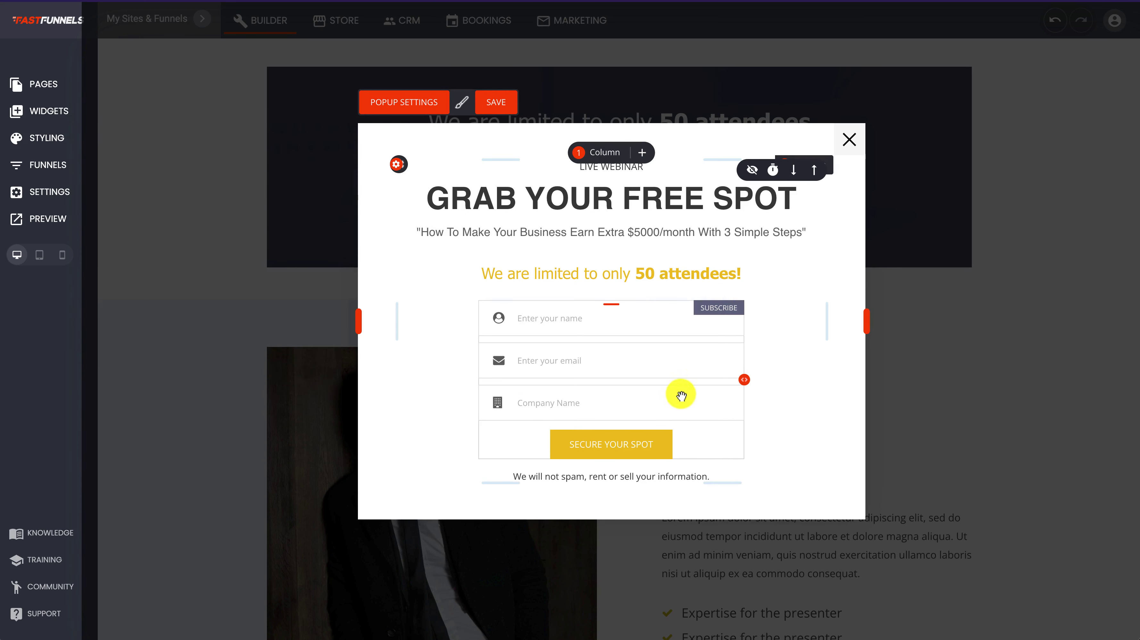
click(503, 103)
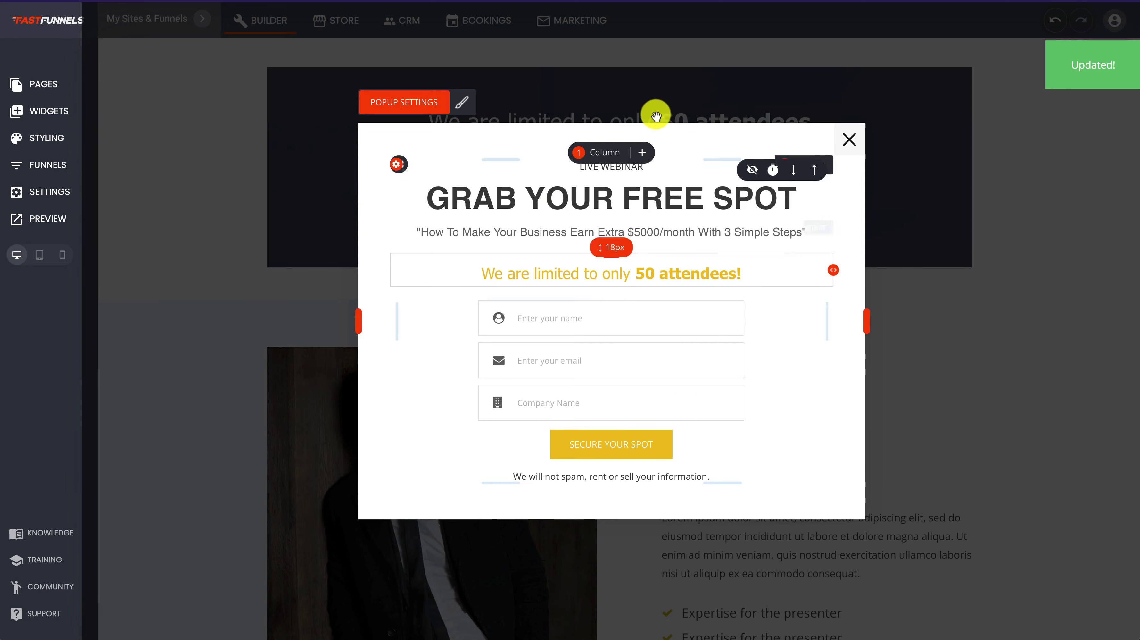
click(850, 140)
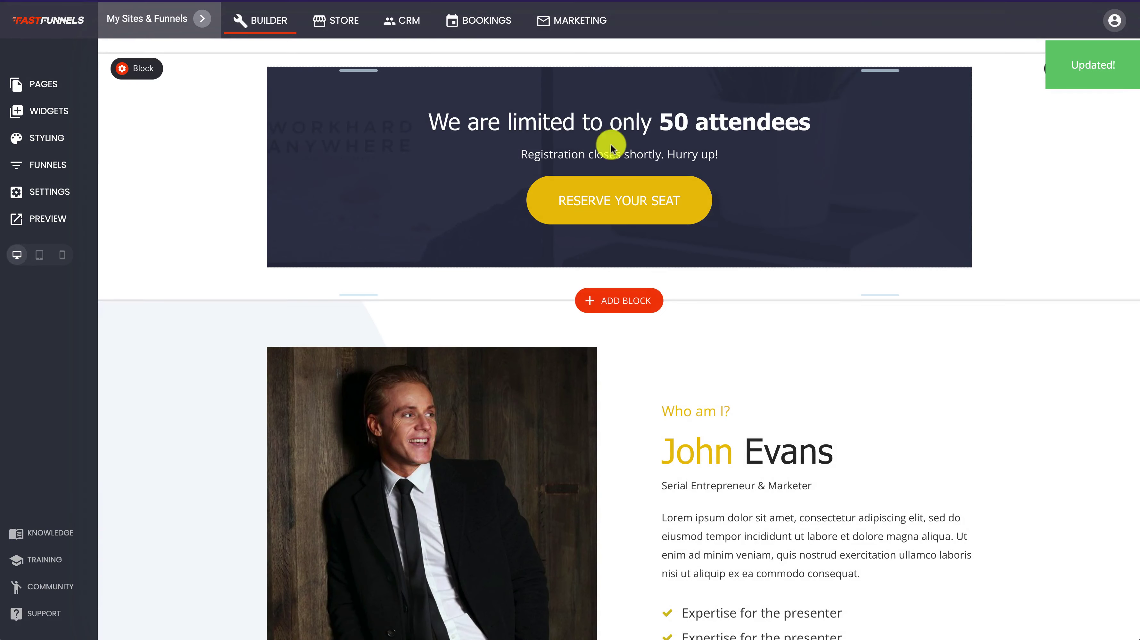
- View the funnel's Confirmation page in the builder and check the options available for that step in the steps list
click(72, 164)
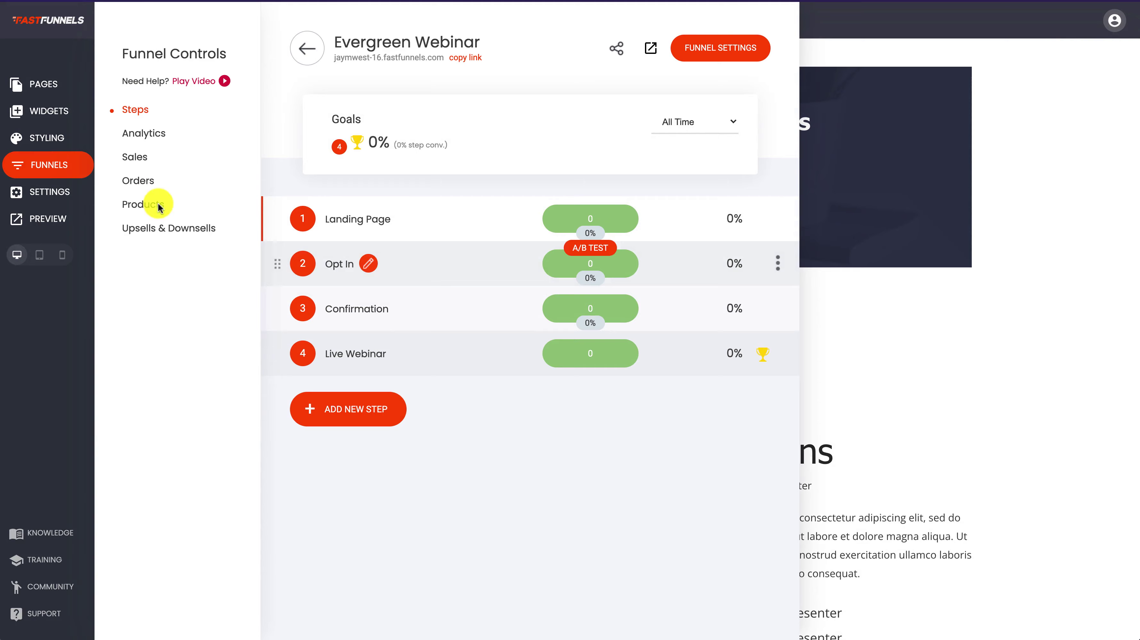
click(395, 309)
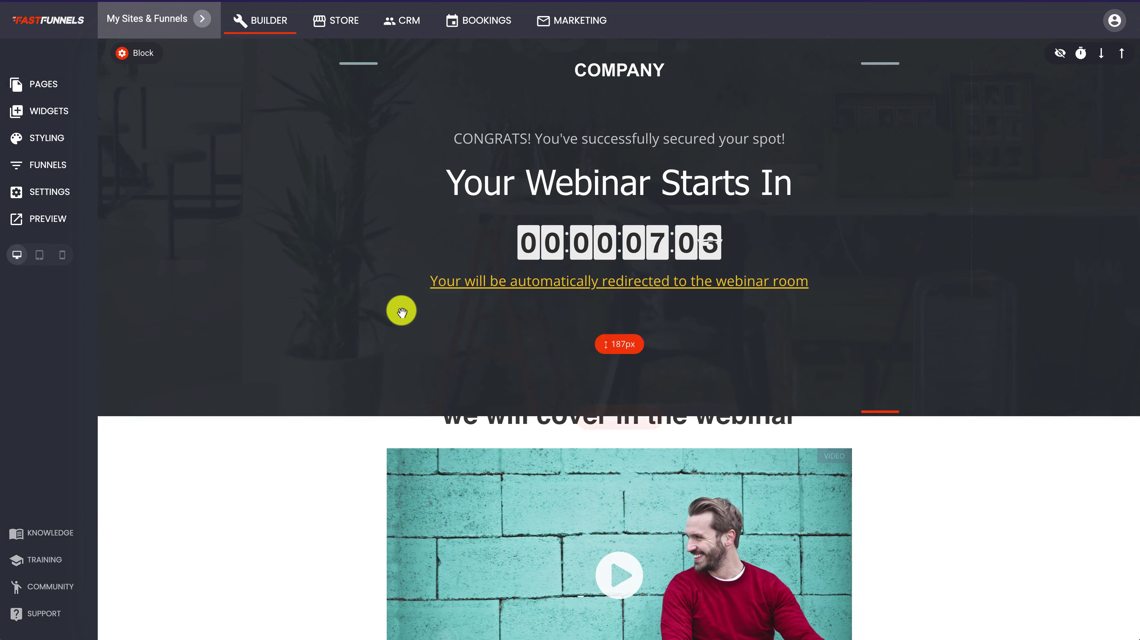
click(63, 172)
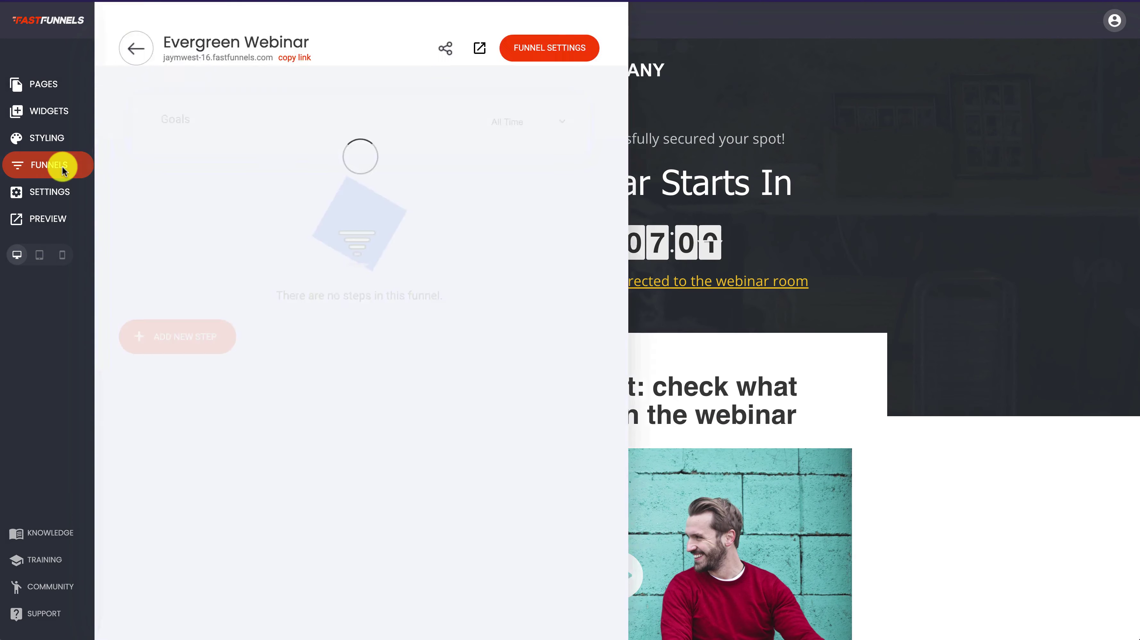
click(778, 310)
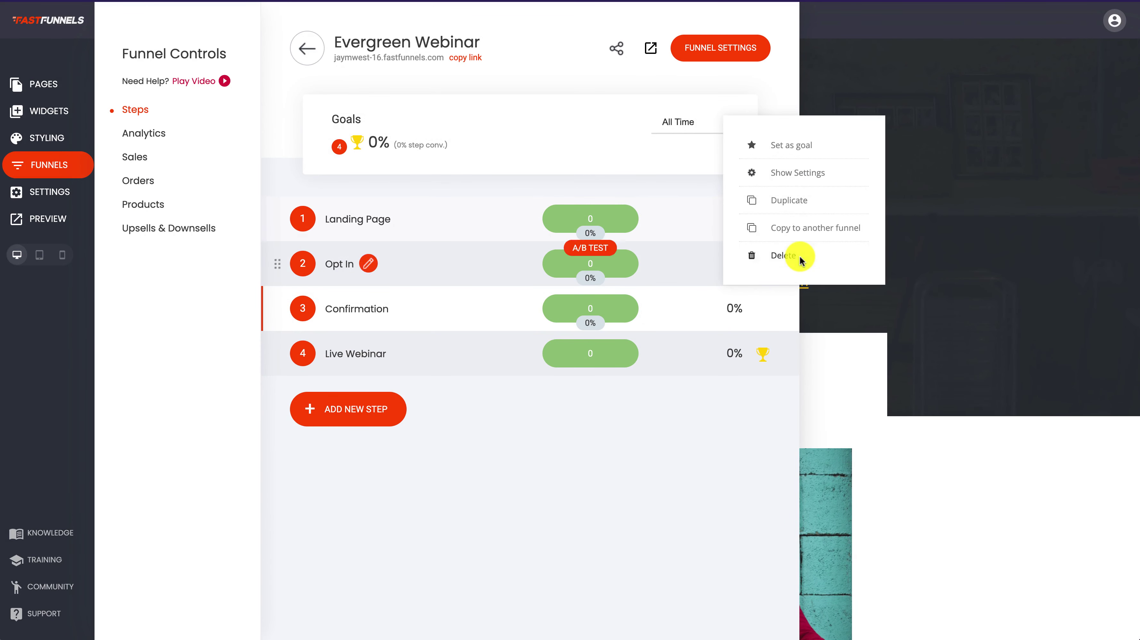
- Open the Live Webinar step's page, widen the video column on both sides, and save the page
click(372, 354)
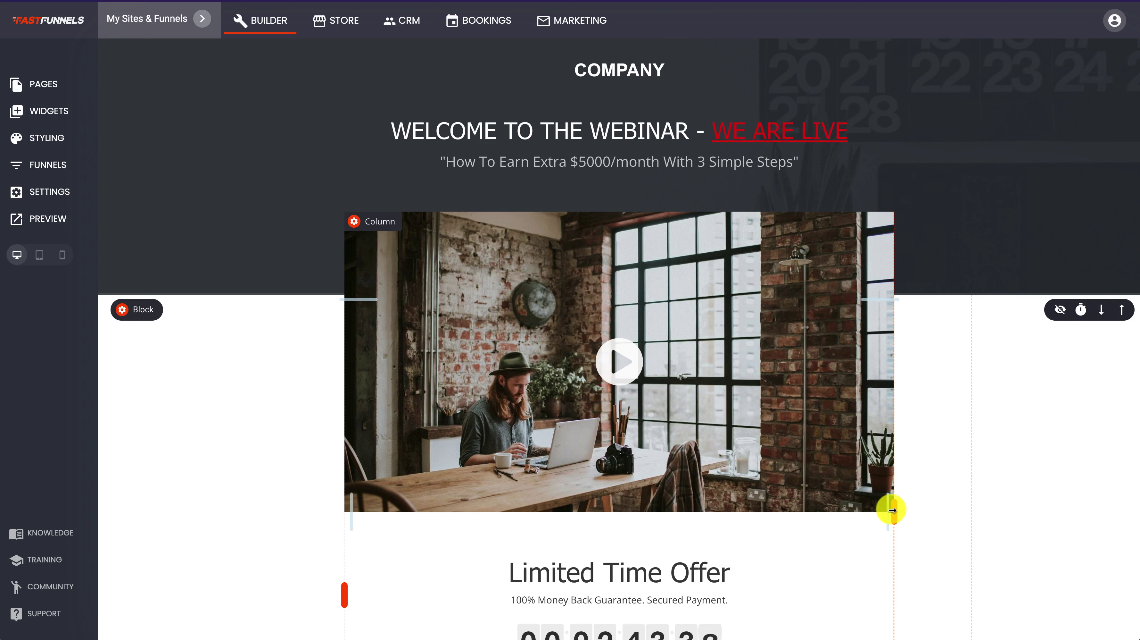
drag(892, 510, 958, 506)
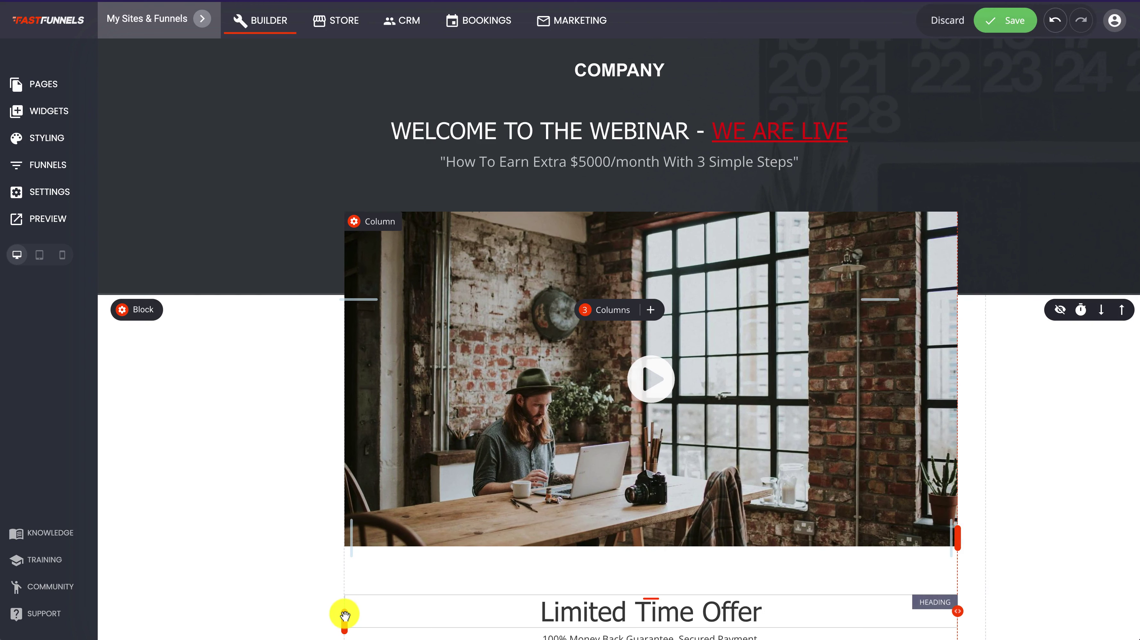
drag(345, 615, 280, 593)
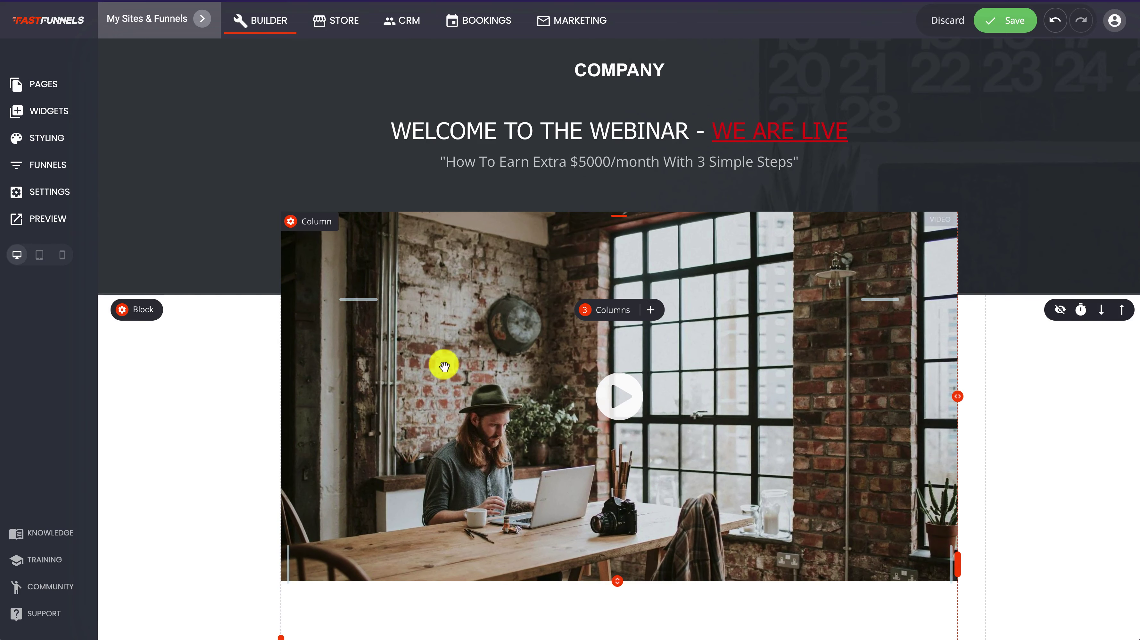
scroll(532, 264, down, 3)
scroll(534, 270, down, 5)
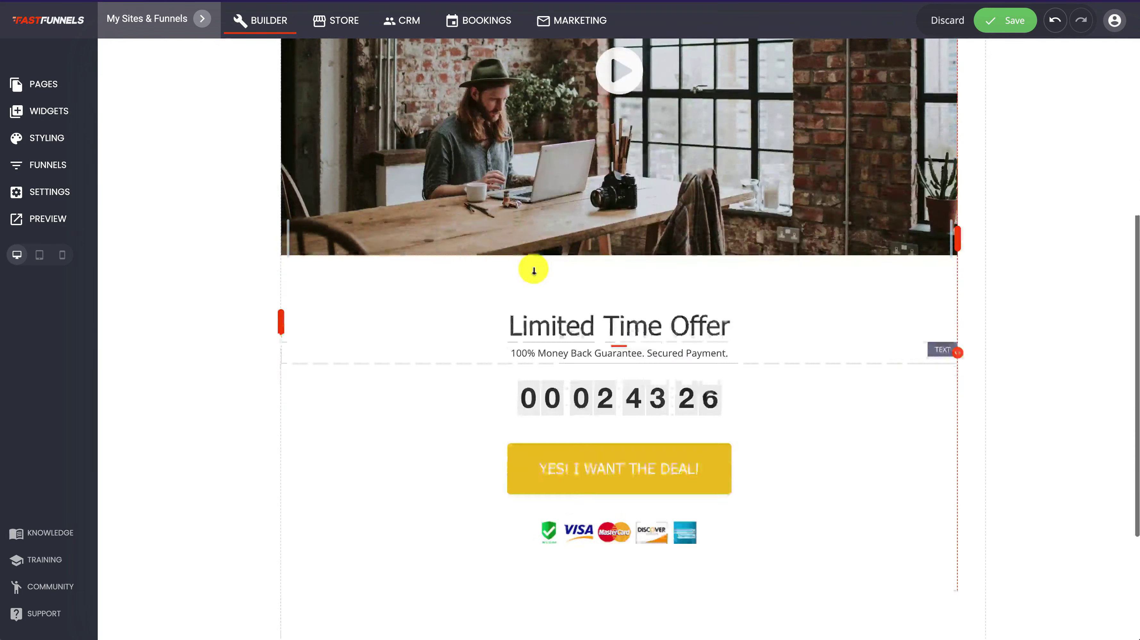
mouse_move(536, 272)
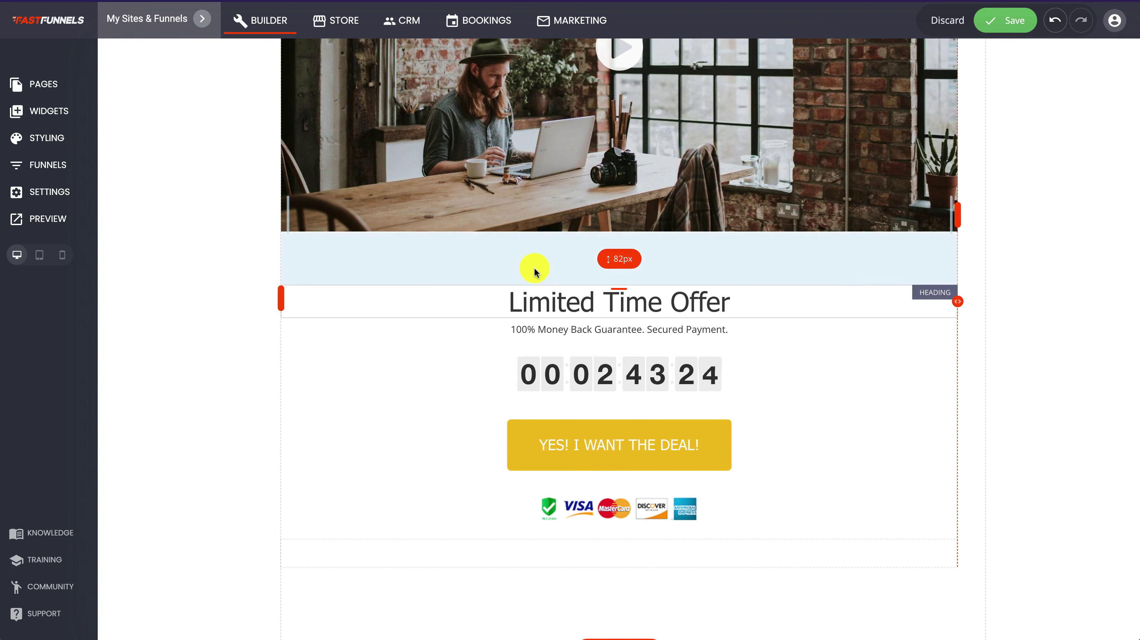
click(1015, 20)
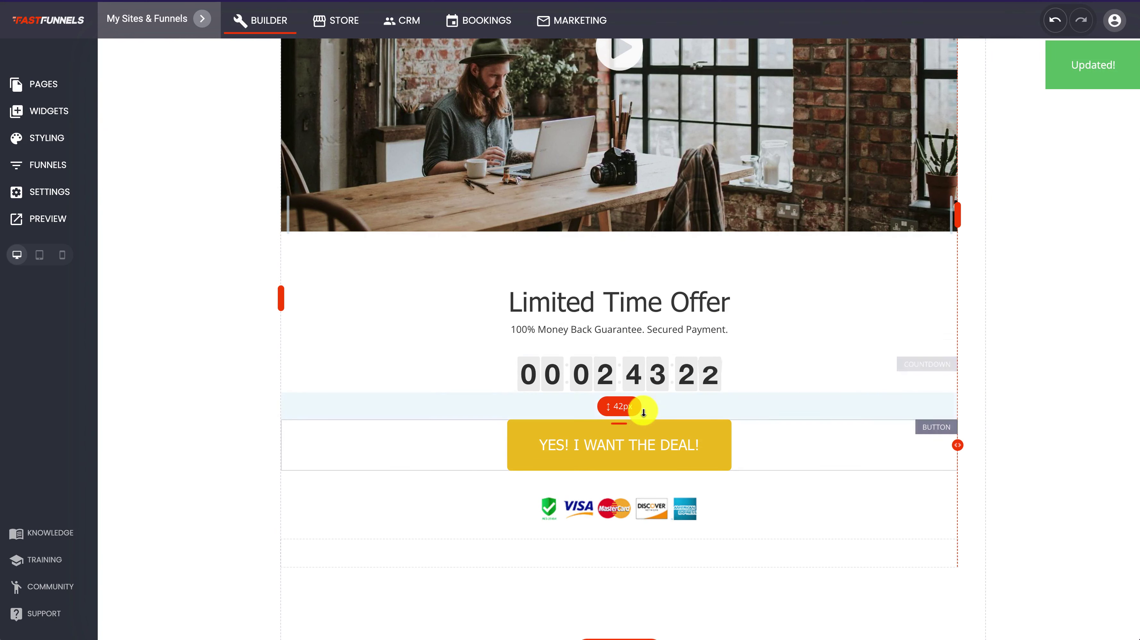
- Review the live webinar page from the video down to the Limited Time Offer section with its countdown and deal button
scroll(644, 410, up, 6)
scroll(644, 410, down, 6)
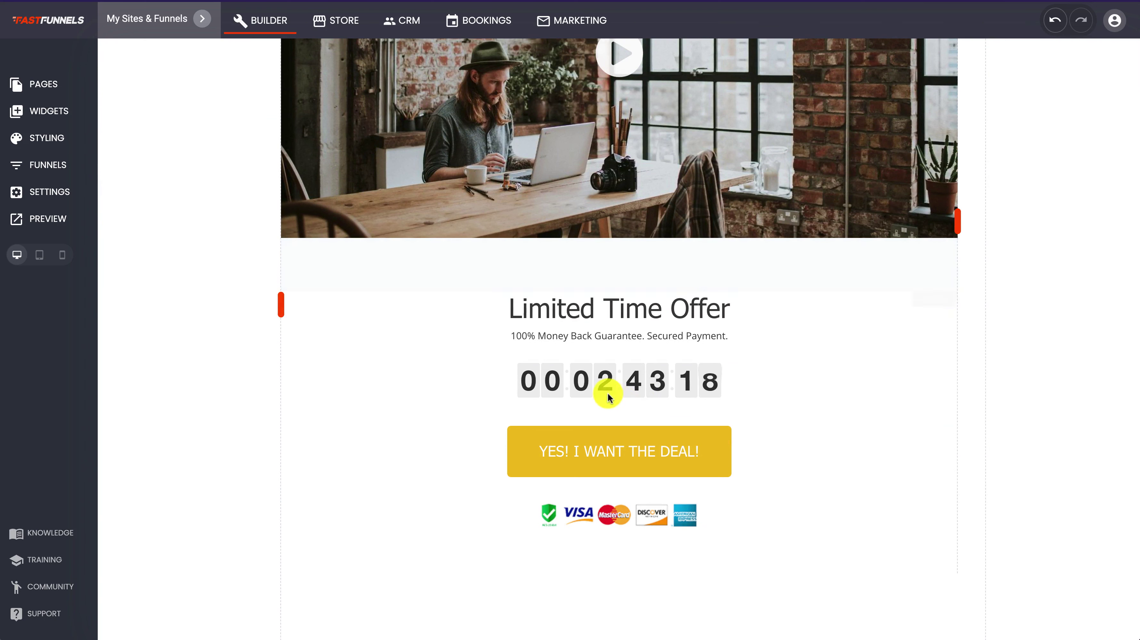
scroll(398, 292, up, 1)
scroll(398, 292, up, 6)
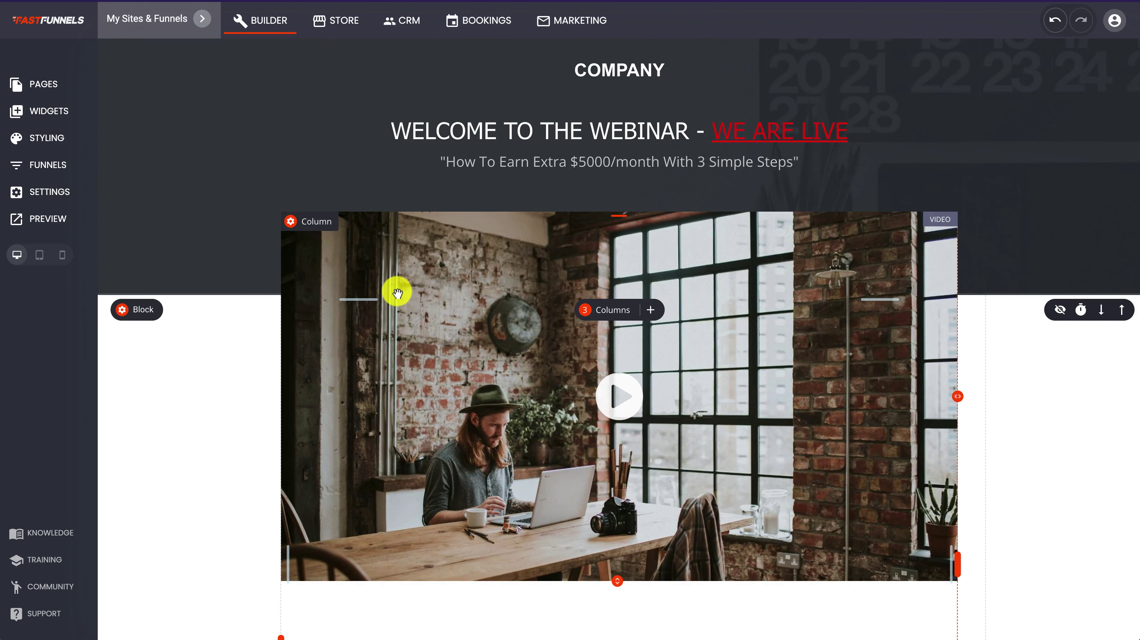
scroll(513, 384, down, 2)
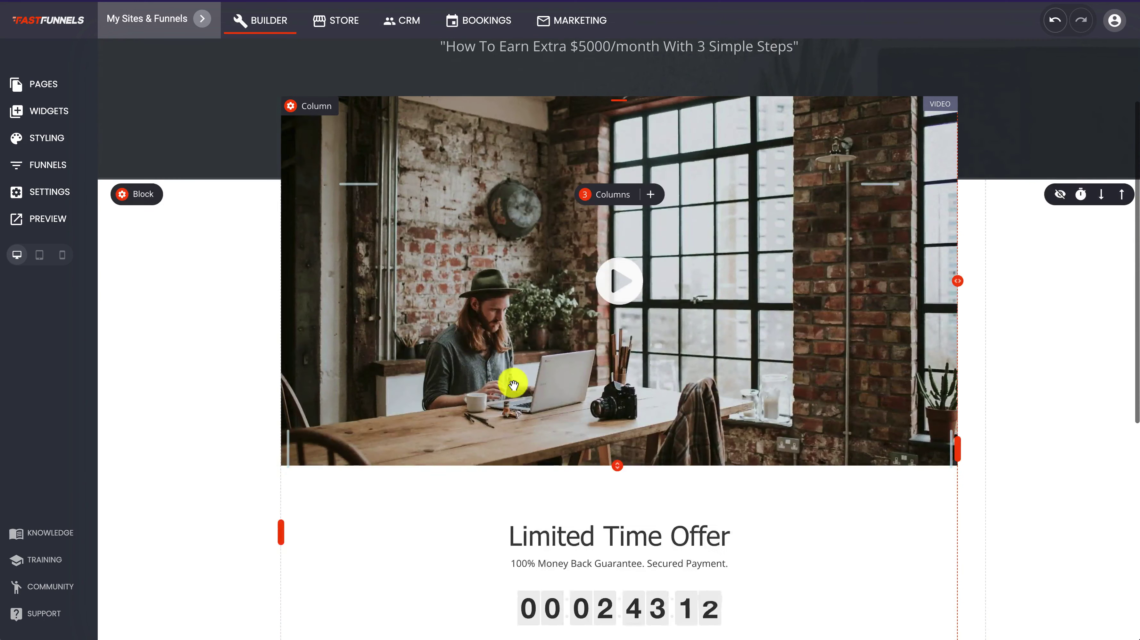
scroll(513, 384, down, 3)
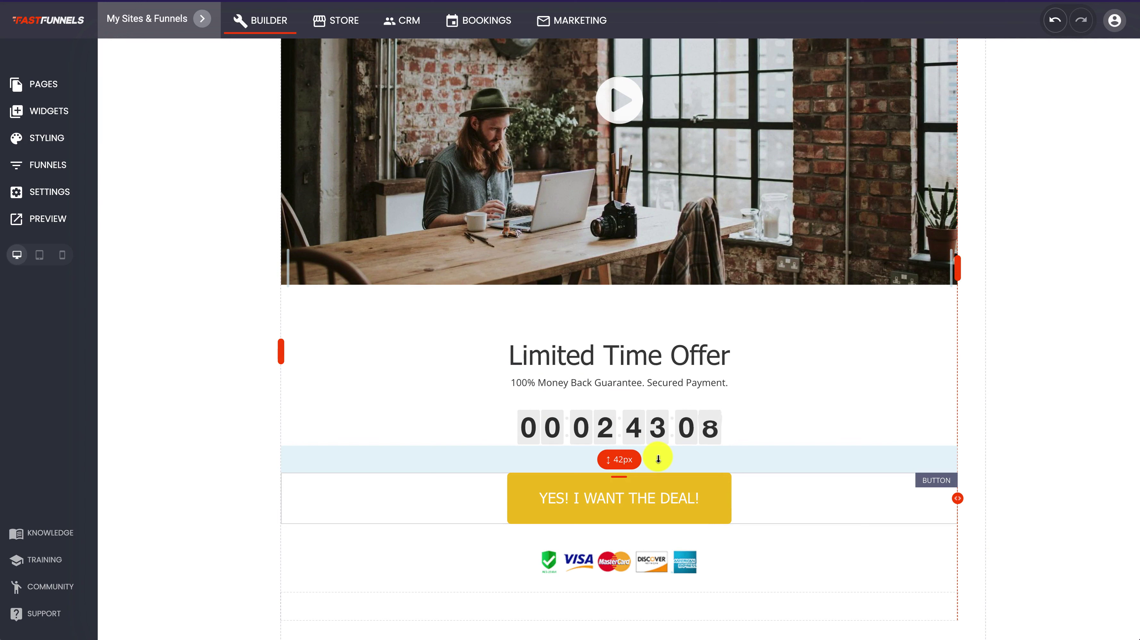
scroll(659, 458, up, 2)
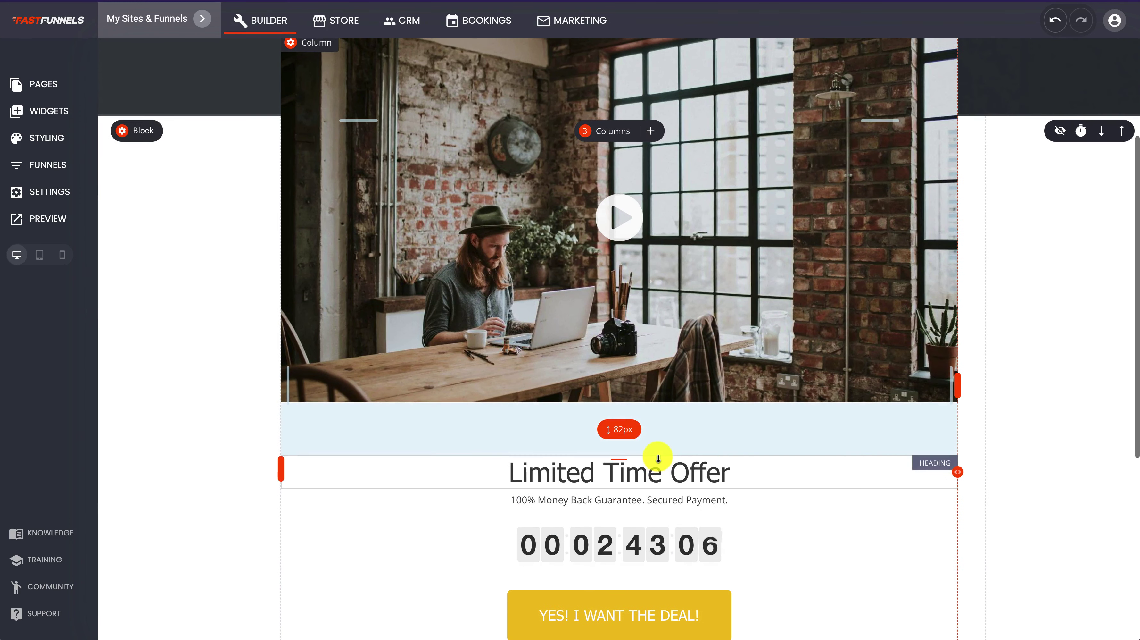
scroll(700, 290, down, 6)
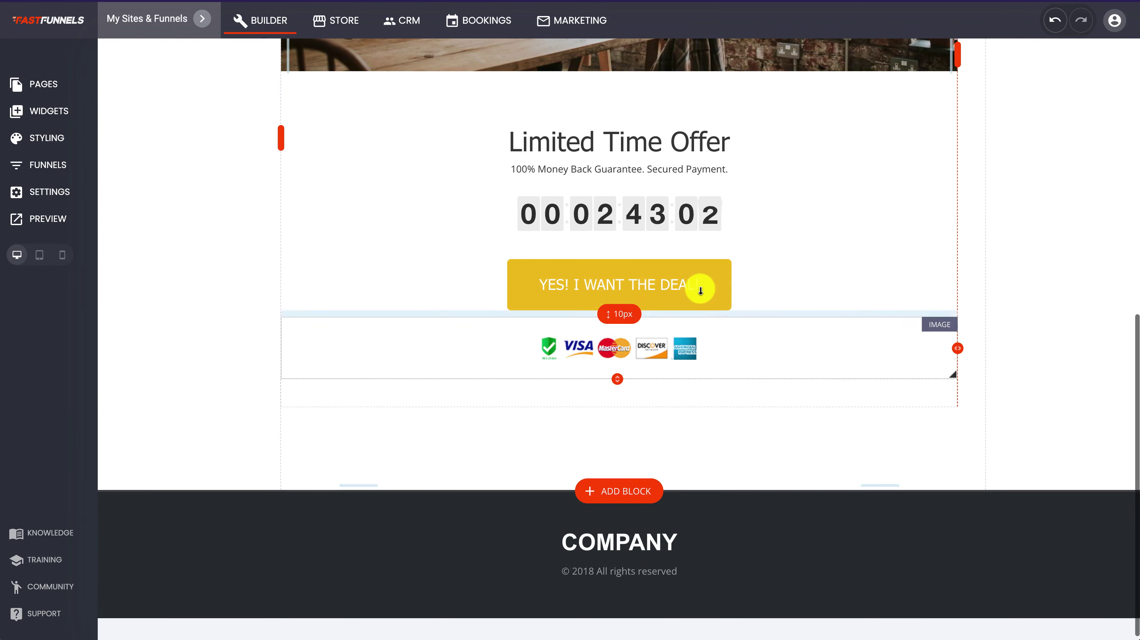
- Add an empty block above the footer and move the Limited Time Offer heading, countdown, deal button and payment logos into it
click(615, 484)
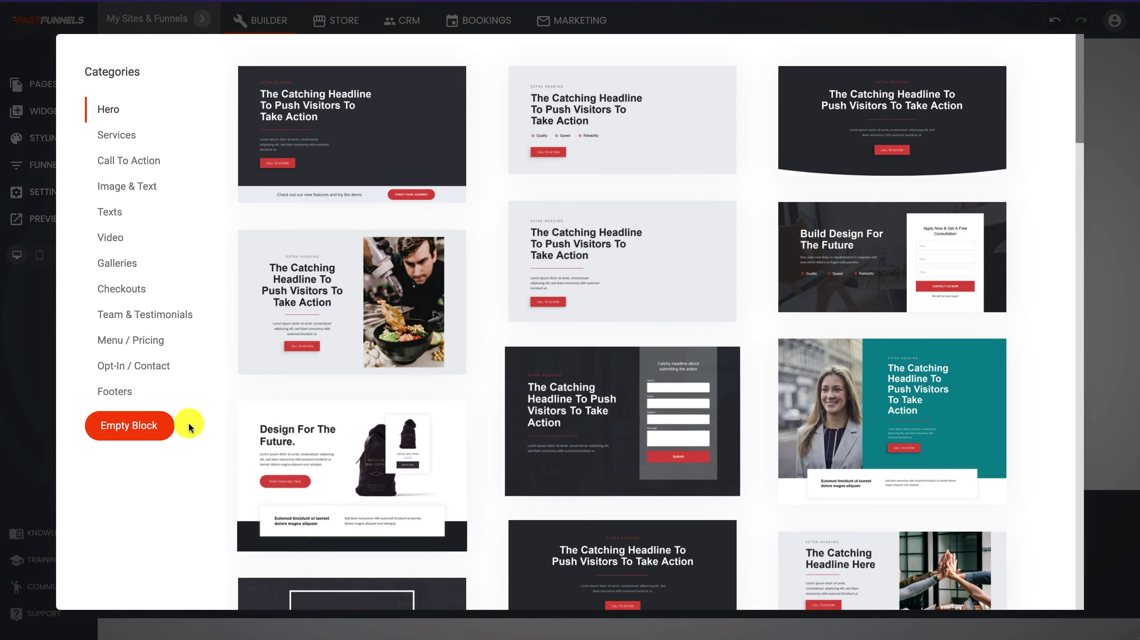
click(142, 421)
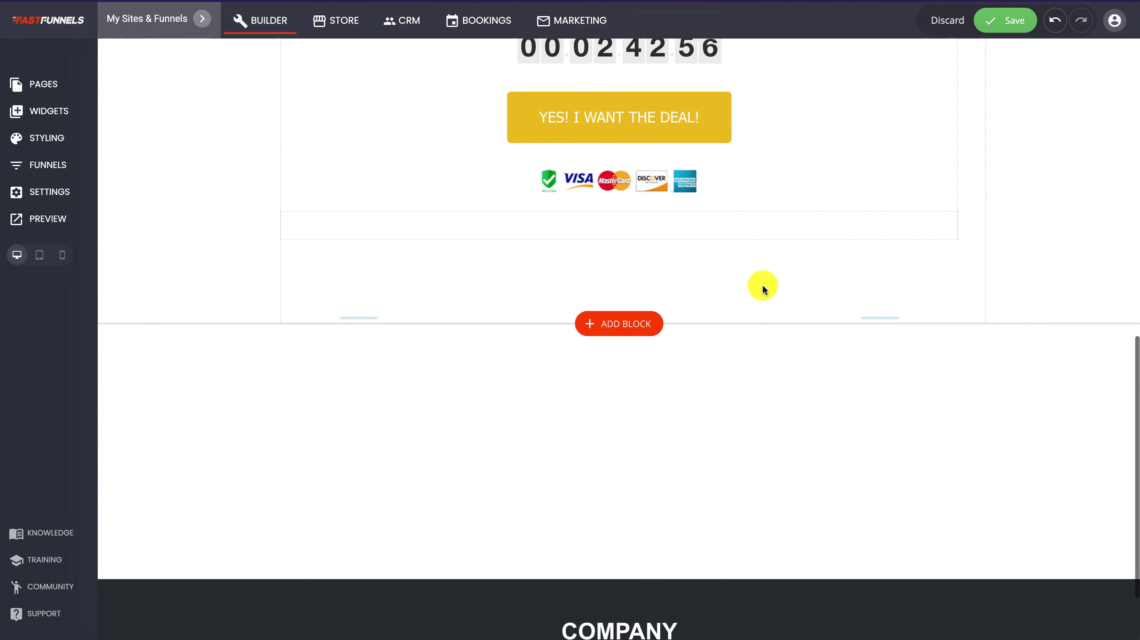
scroll(763, 284, up, 4)
drag(621, 134, 734, 517)
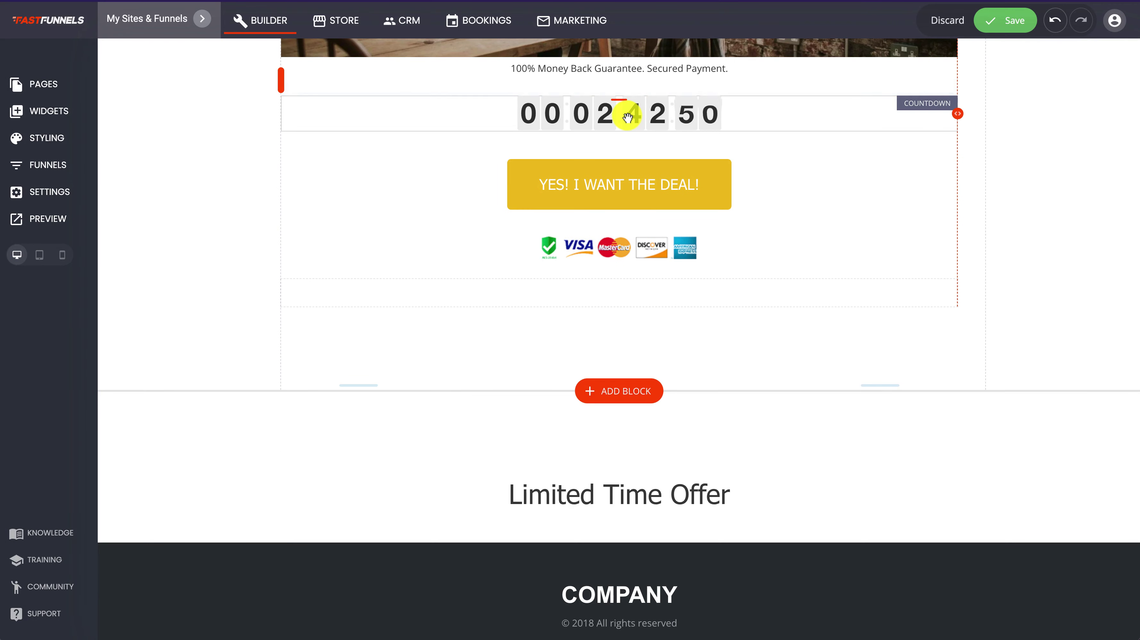
drag(626, 112, 615, 524)
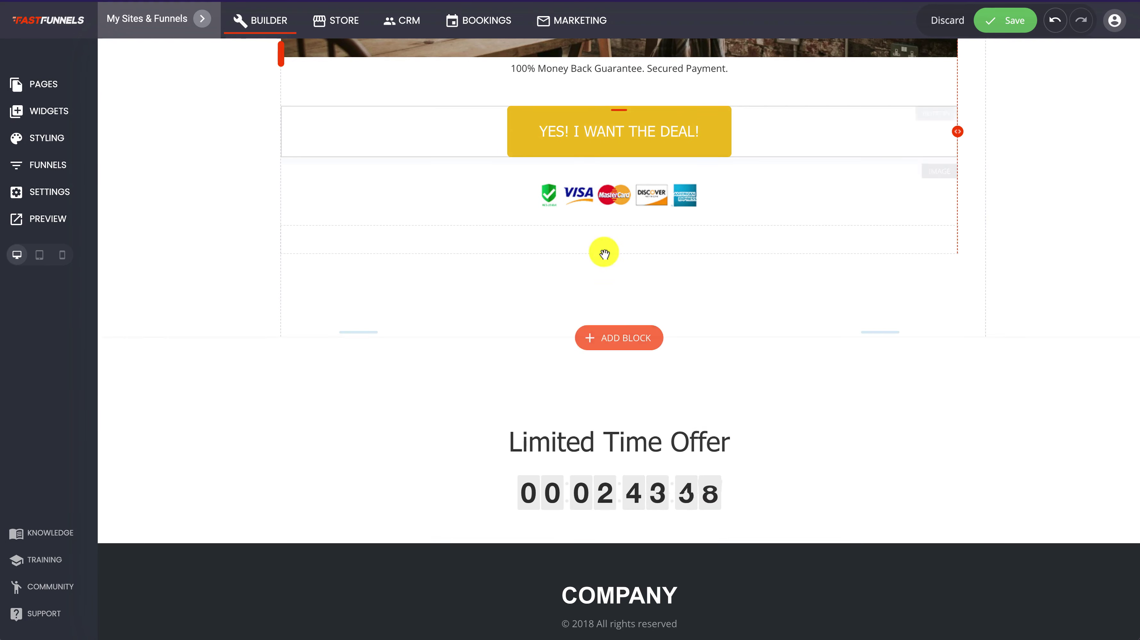
drag(600, 135, 597, 538)
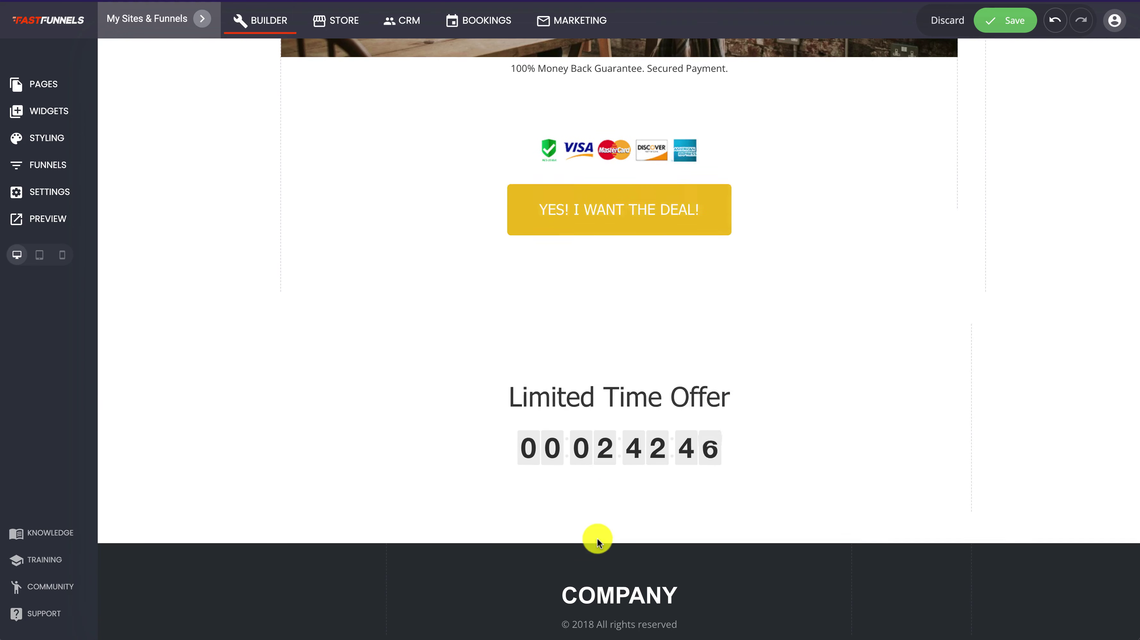
drag(611, 114, 636, 453)
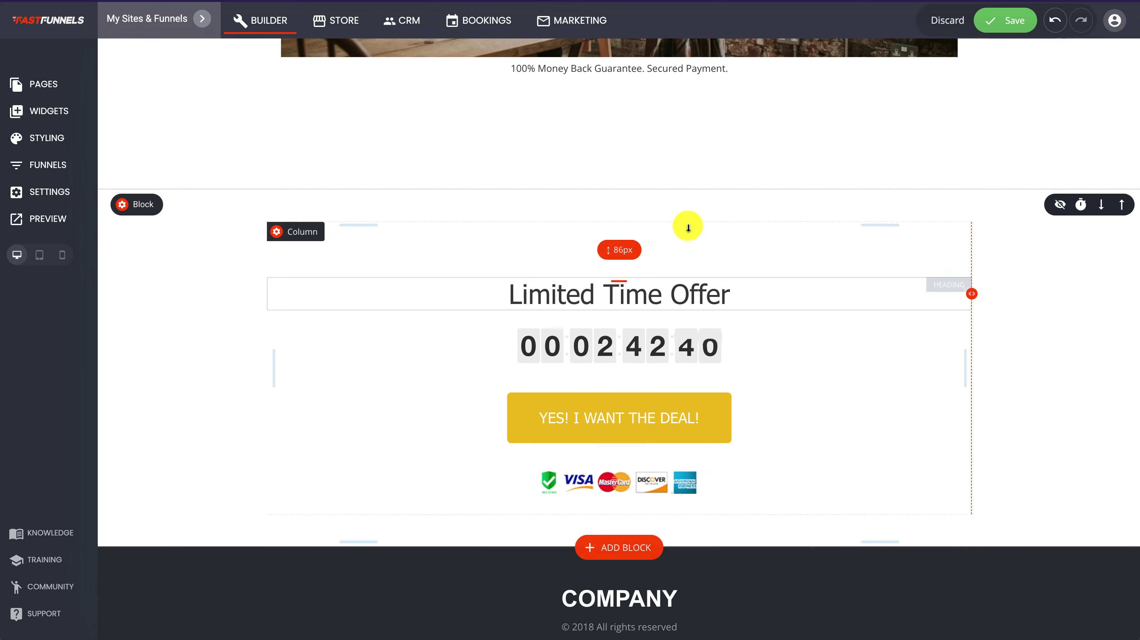
- Reduce the space above the Limited Time Offer heading in the new block and save the page
scroll(682, 224, up, 2)
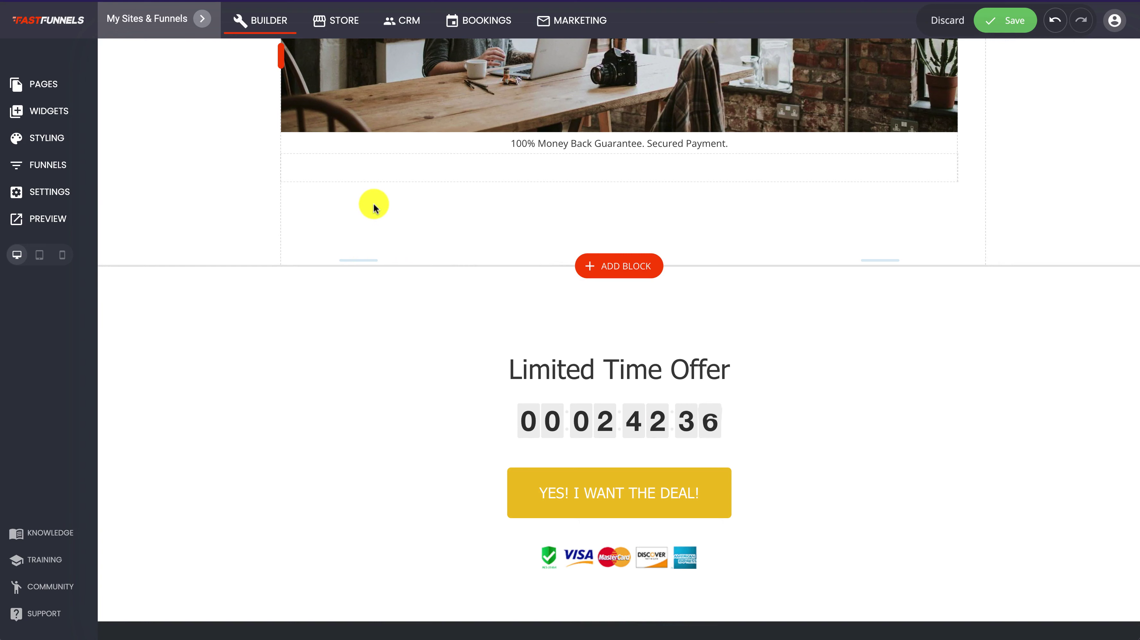
drag(519, 336, 520, 280)
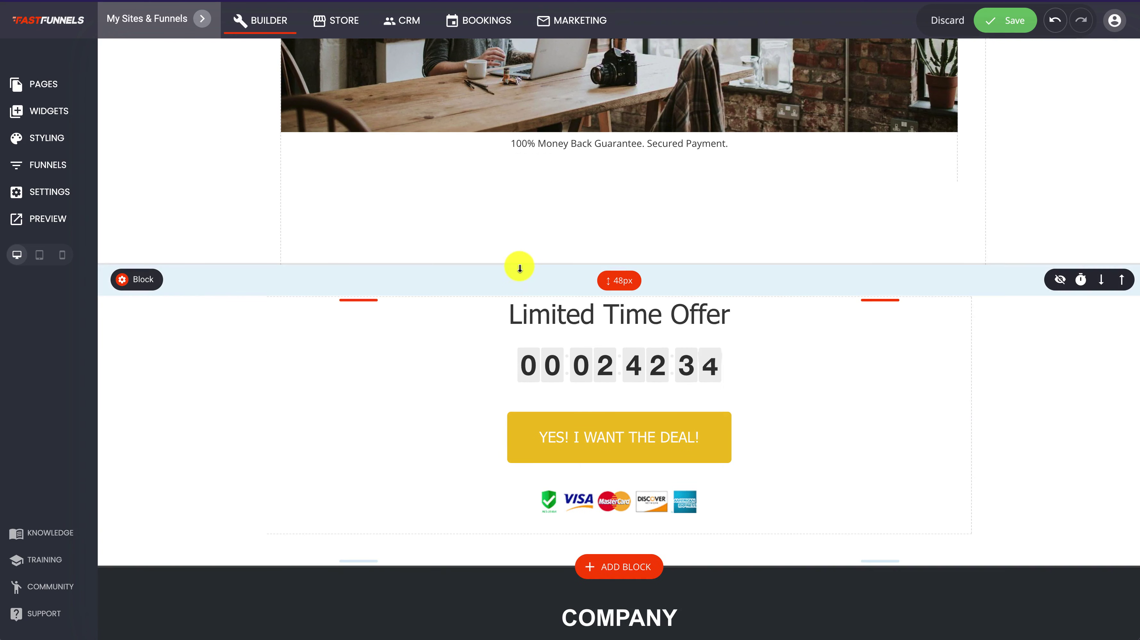
click(1016, 20)
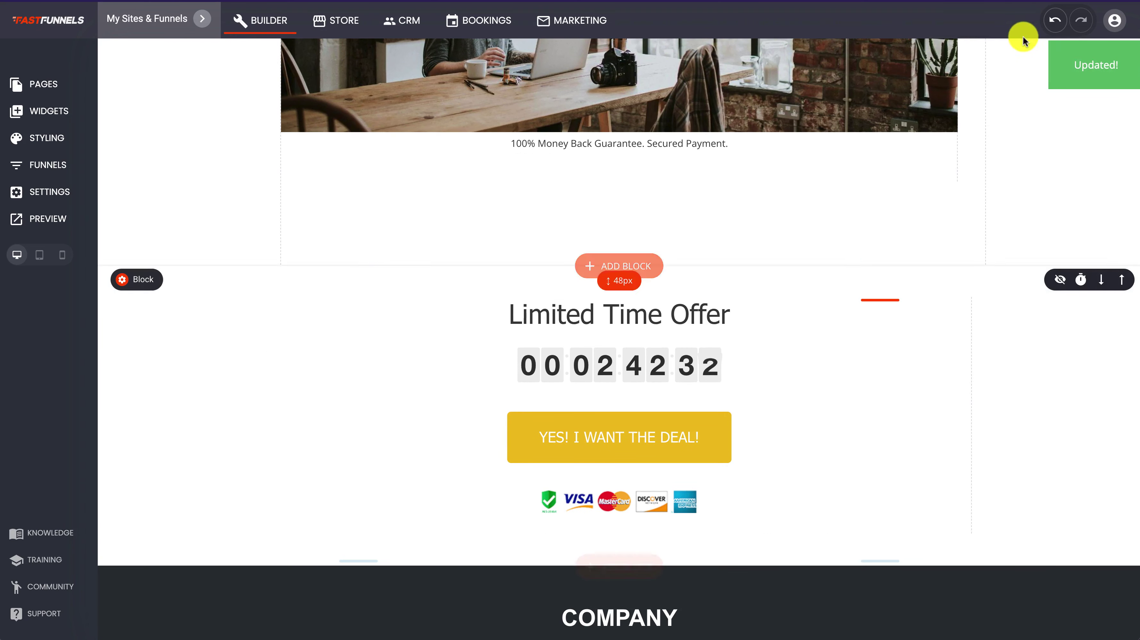
- Set the offer block's display delay to 0 minutes and 5 seconds, then save the page
click(1082, 280)
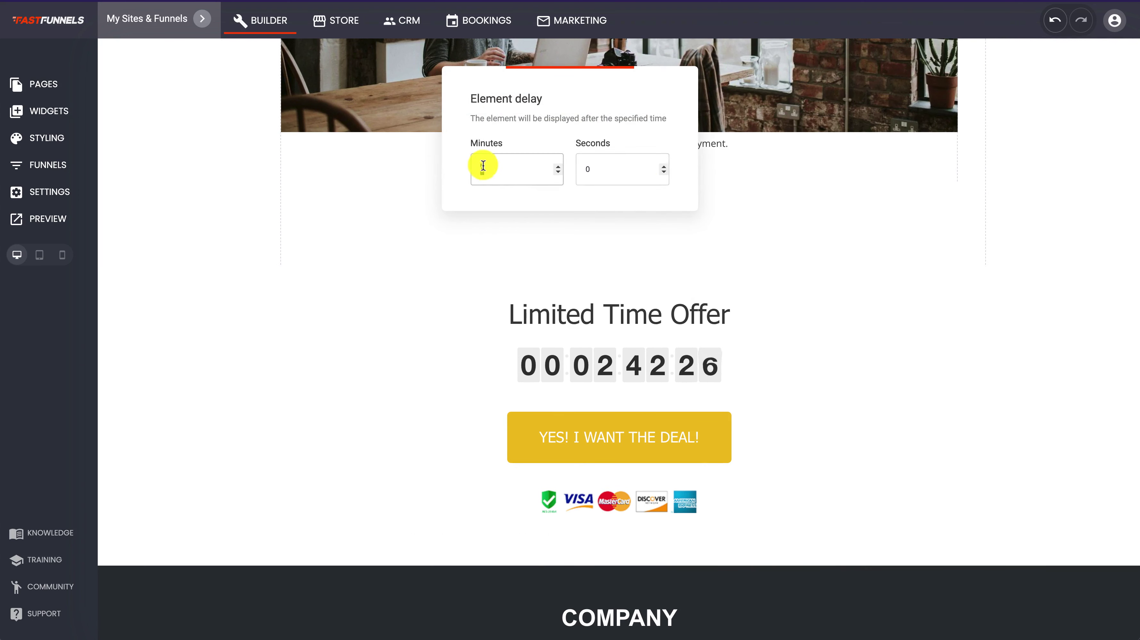
click(591, 169)
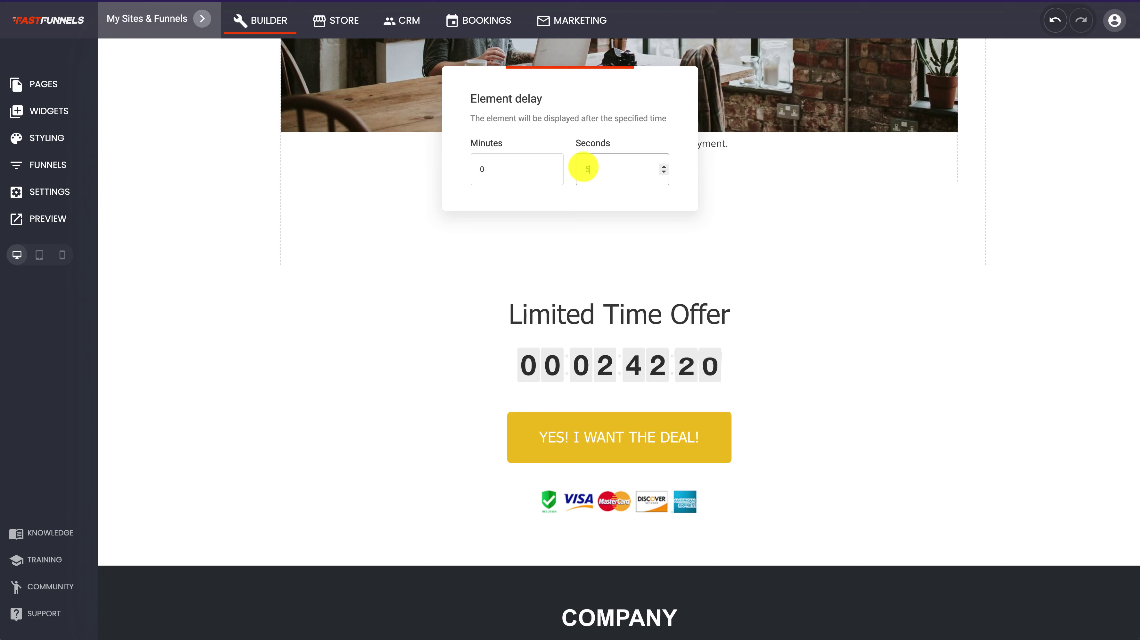
click(925, 334)
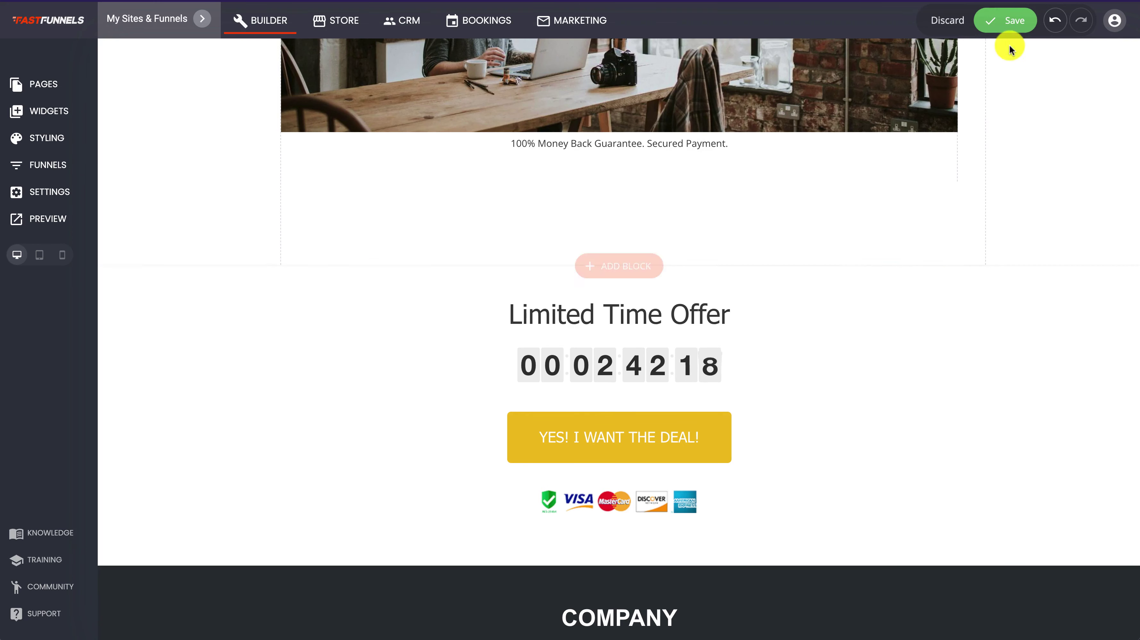
click(1005, 24)
- Preview the live webinar page to check the delayed appearance of the offer block, then close the preview
scroll(656, 362, up, 10)
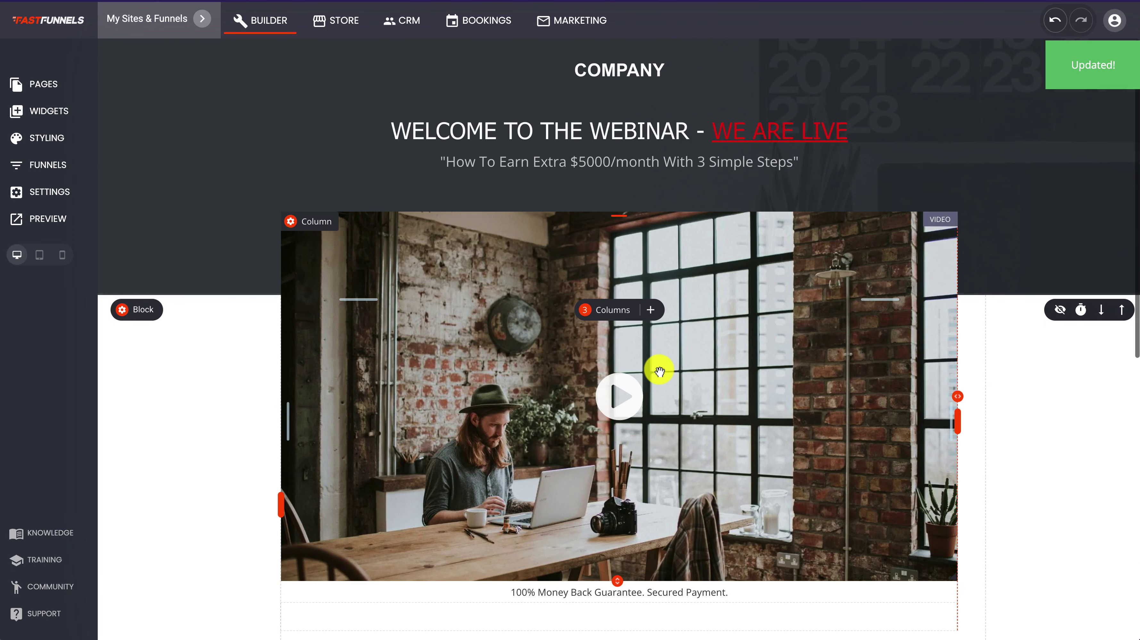
click(39, 219)
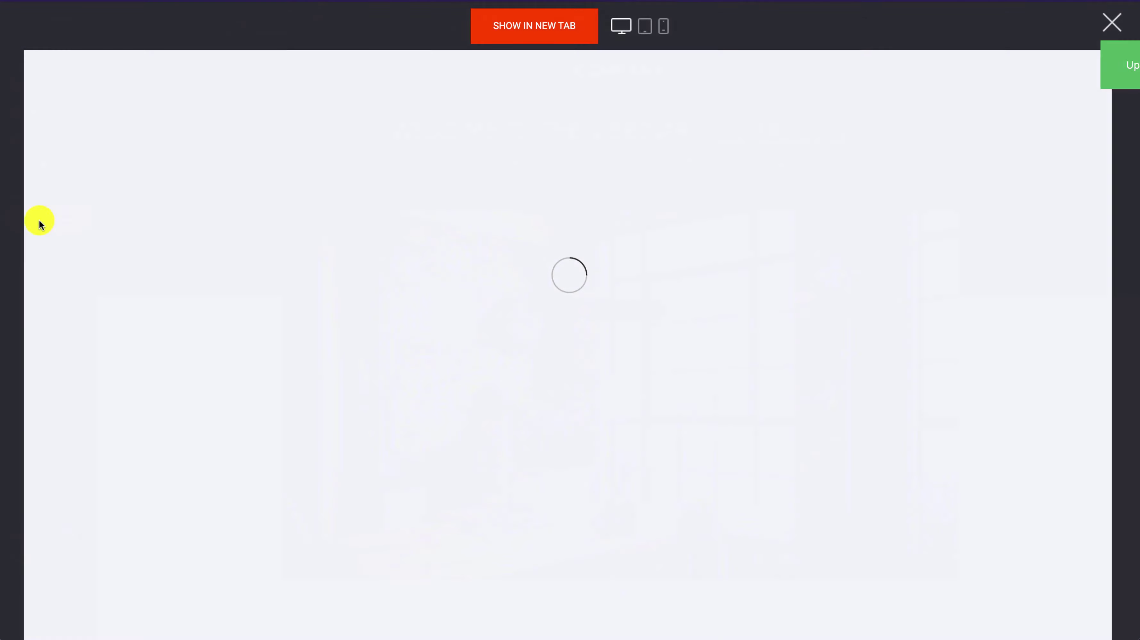
scroll(814, 302, down, 5)
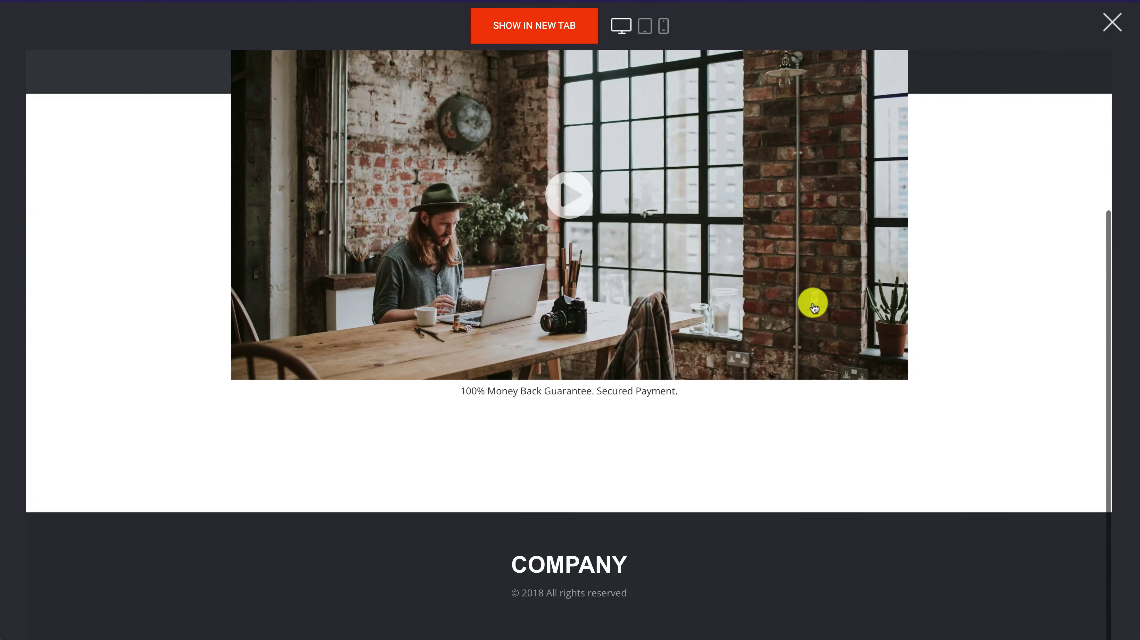
scroll(814, 304, up, 5)
scroll(813, 304, down, 2)
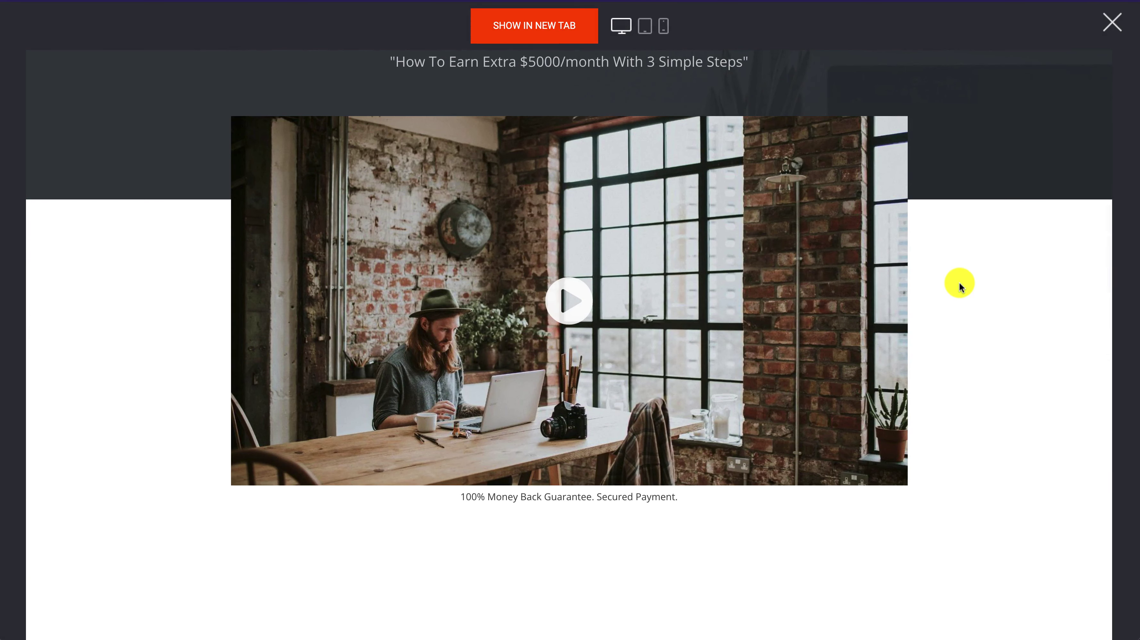
scroll(960, 282, down, 8)
scroll(960, 282, up, 10)
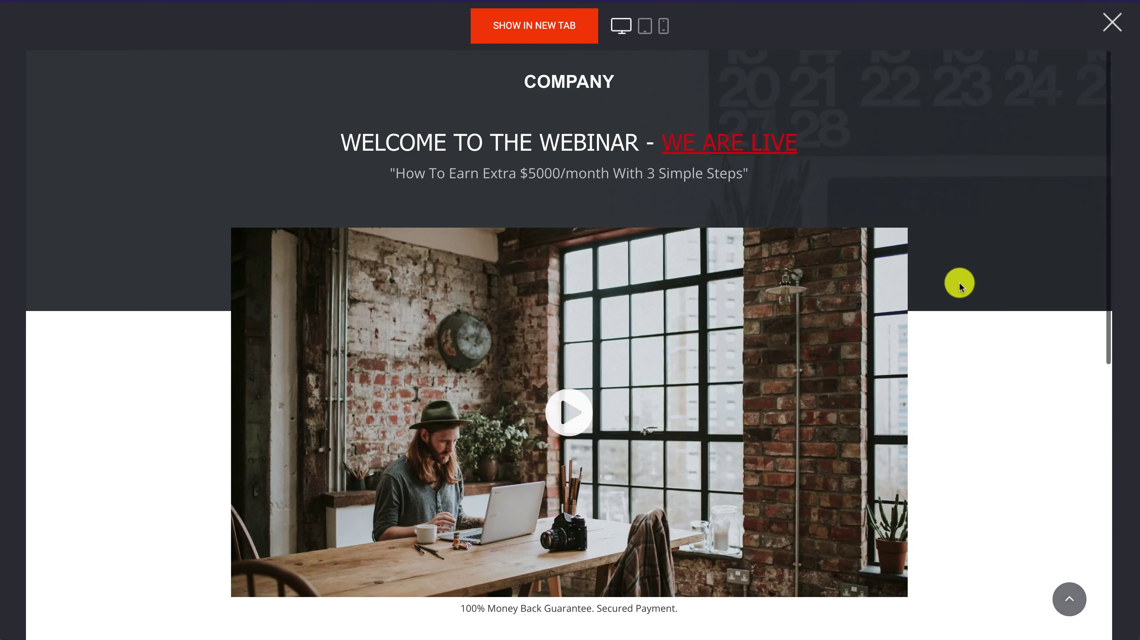
click(1113, 23)
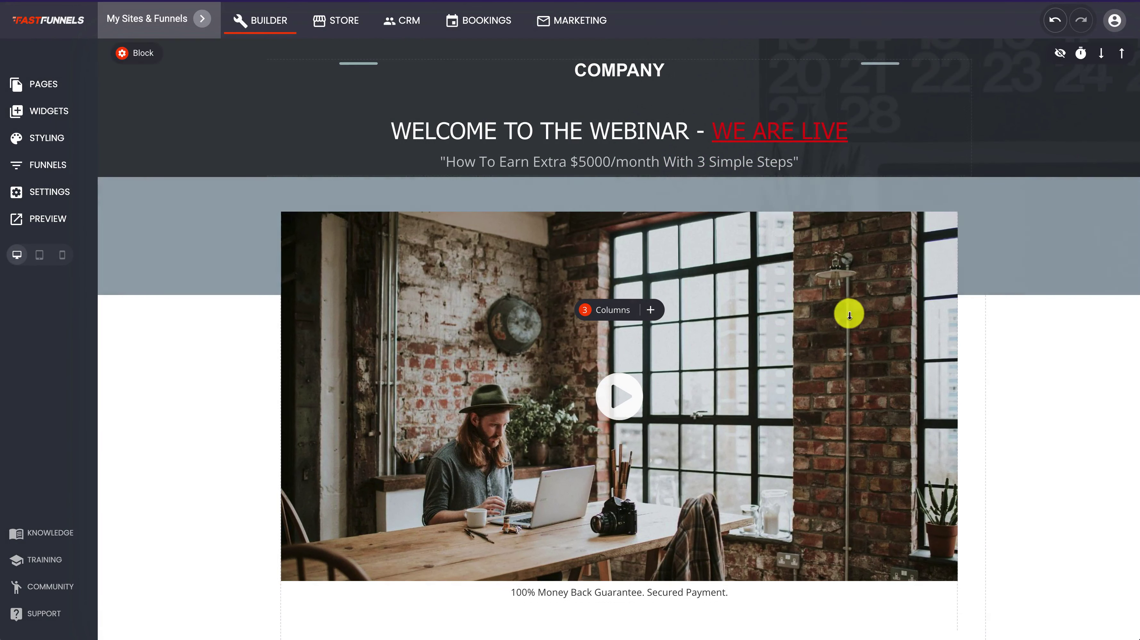
- Set the Confirmation step as a goal in the funnel's steps list
click(41, 169)
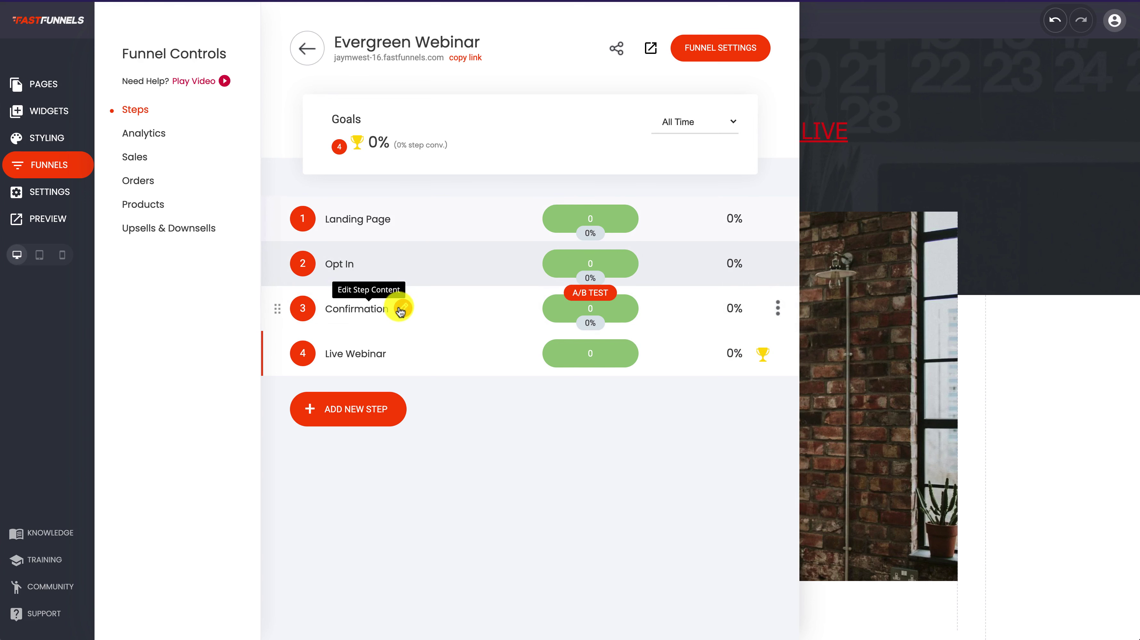
click(401, 309)
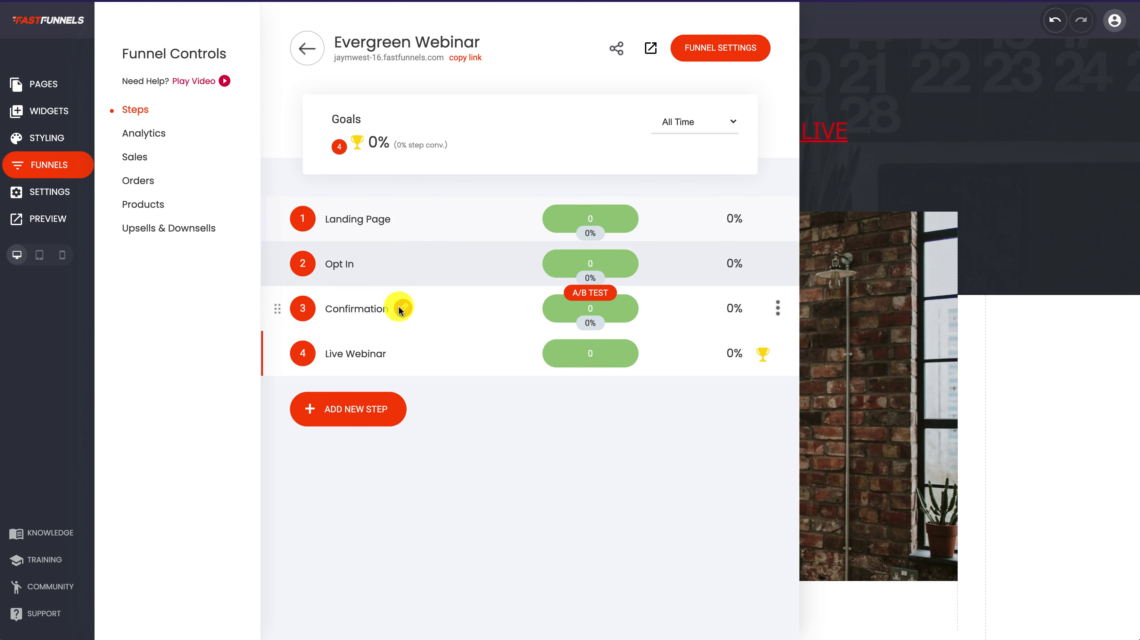
click(778, 307)
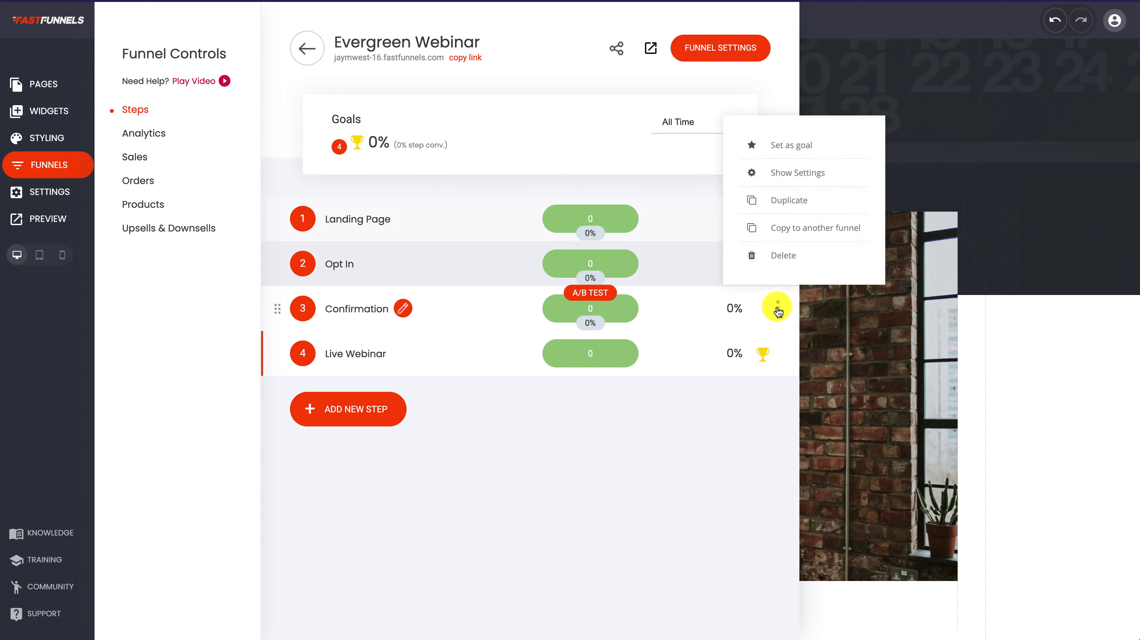
click(784, 147)
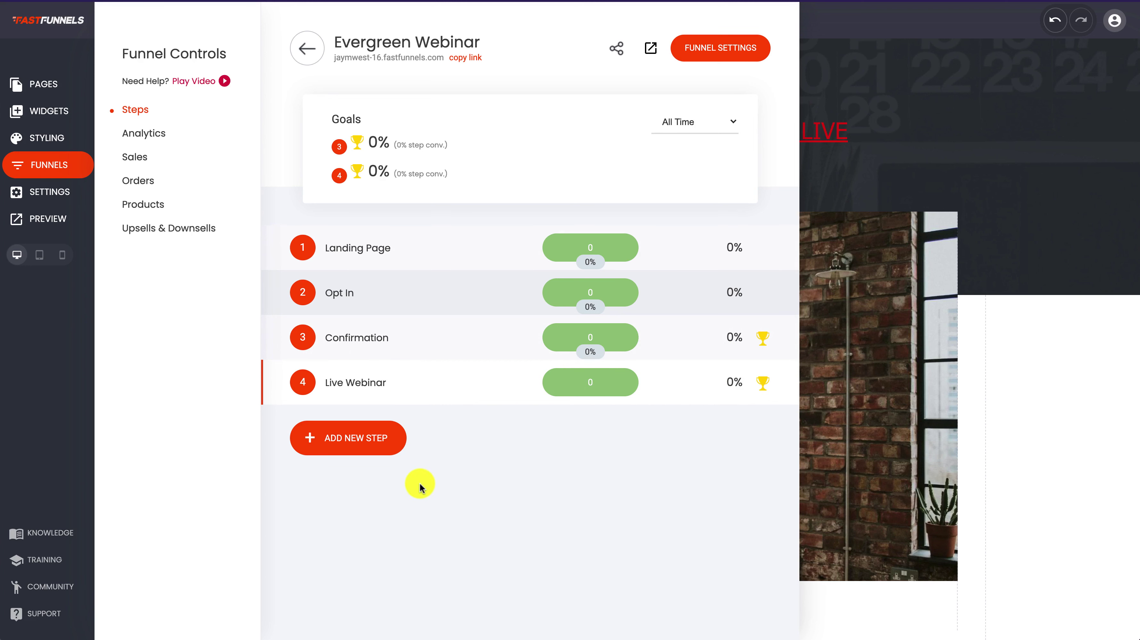
mouse_move(424, 391)
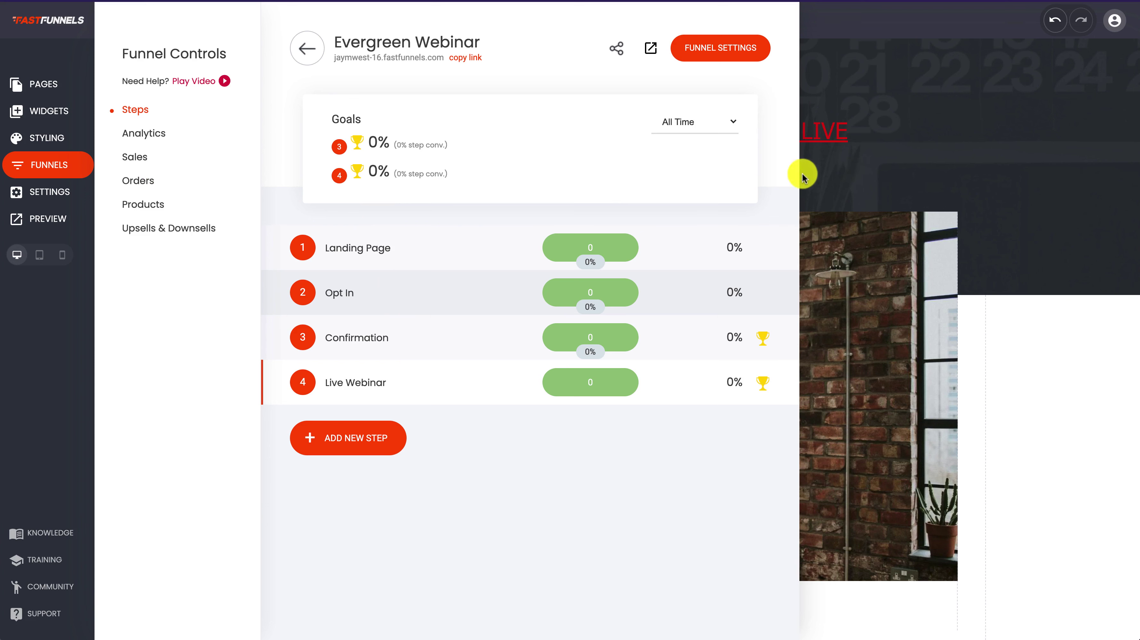
- Look at the funnel's general and domain settings, then return to the webinar page
click(54, 194)
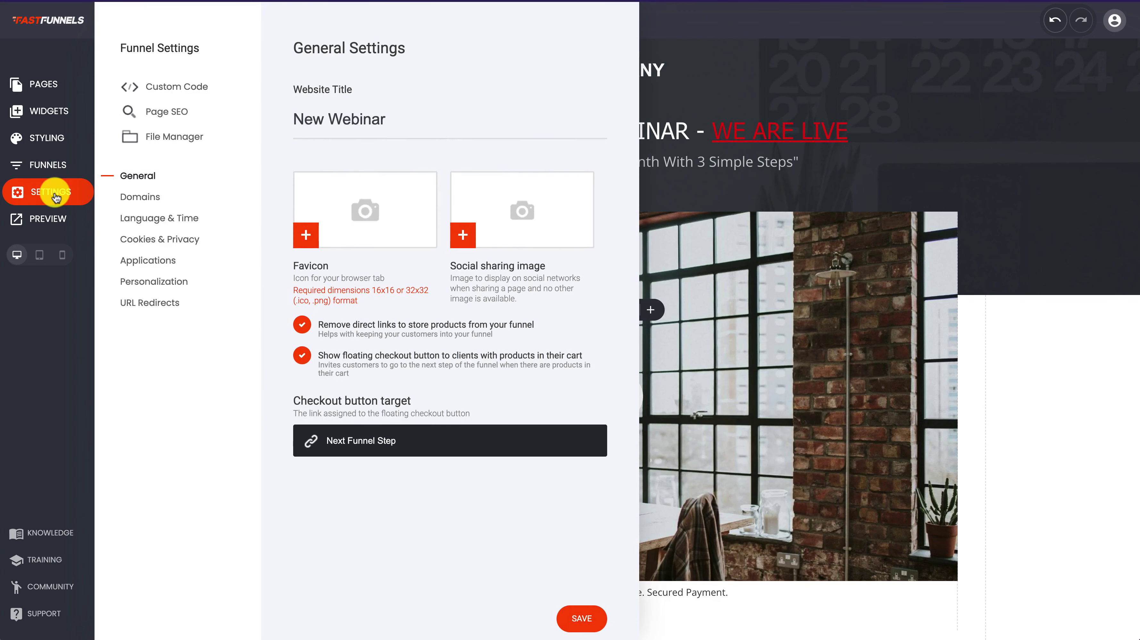
click(138, 200)
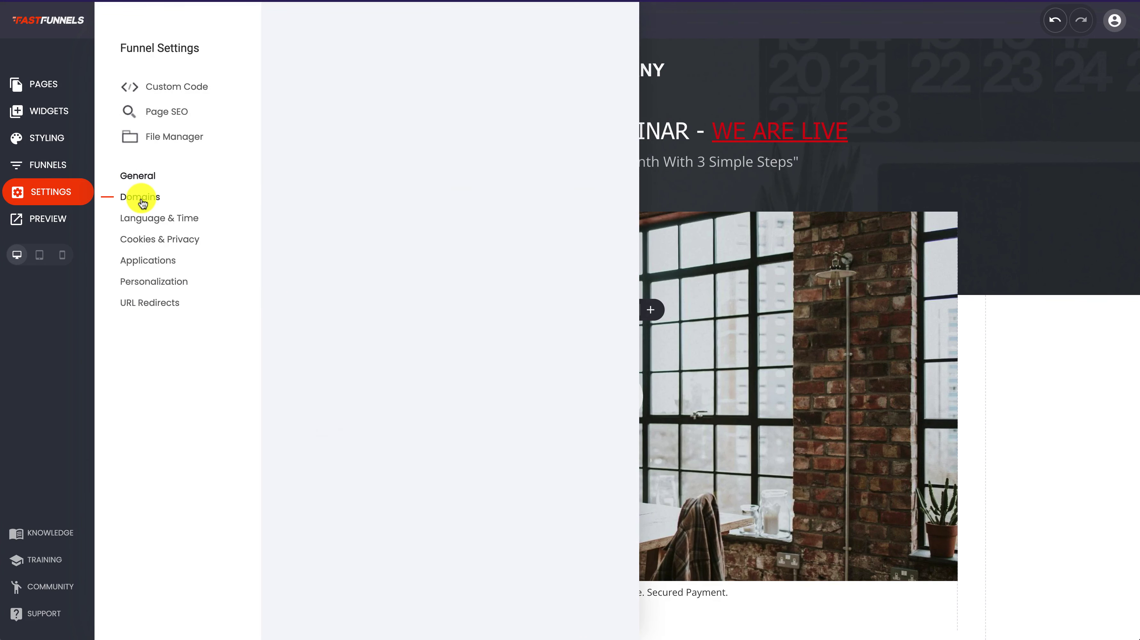
click(796, 182)
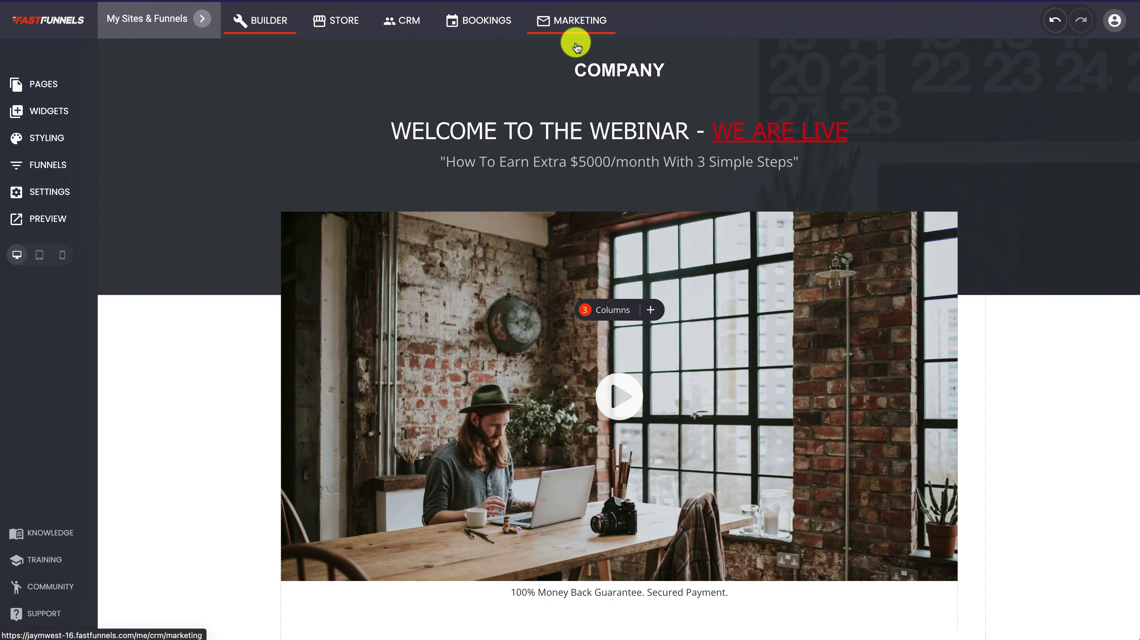
scroll(623, 318, down, 3)
scroll(624, 318, up, 3)
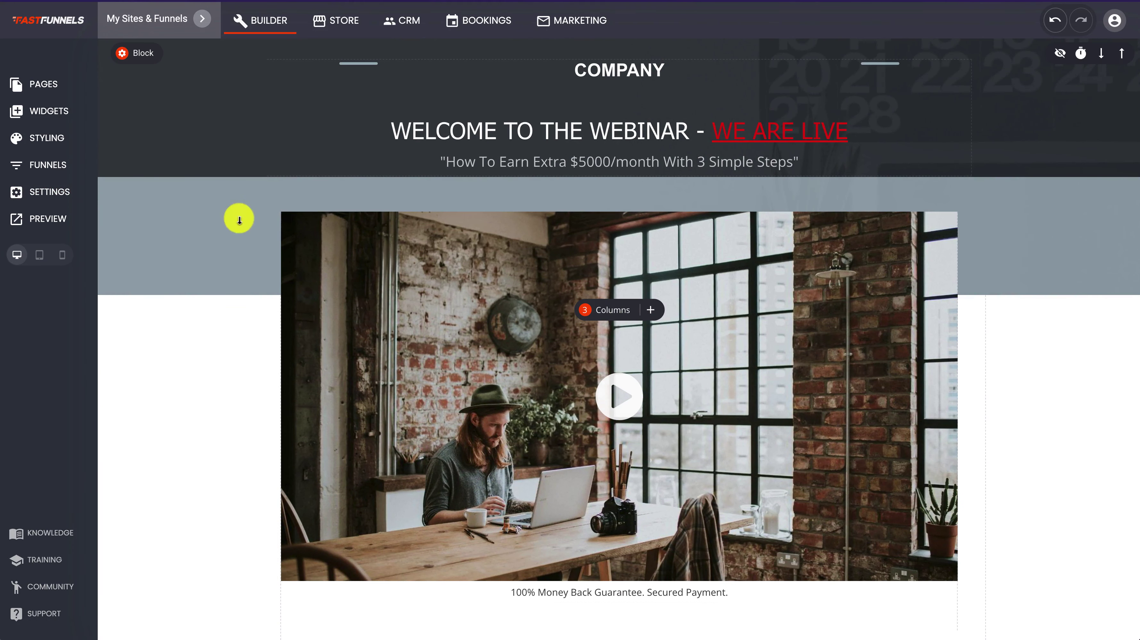
- Open the Opt In step's popup for editing and rename its form to "Webinar Reg" in the form settings
click(57, 173)
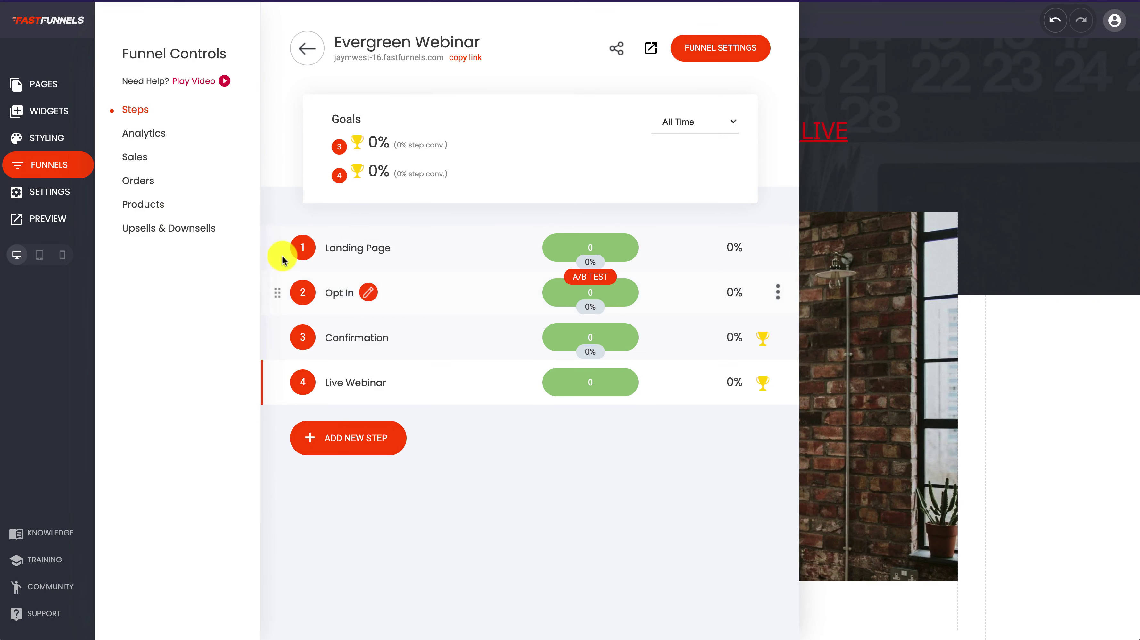
click(368, 293)
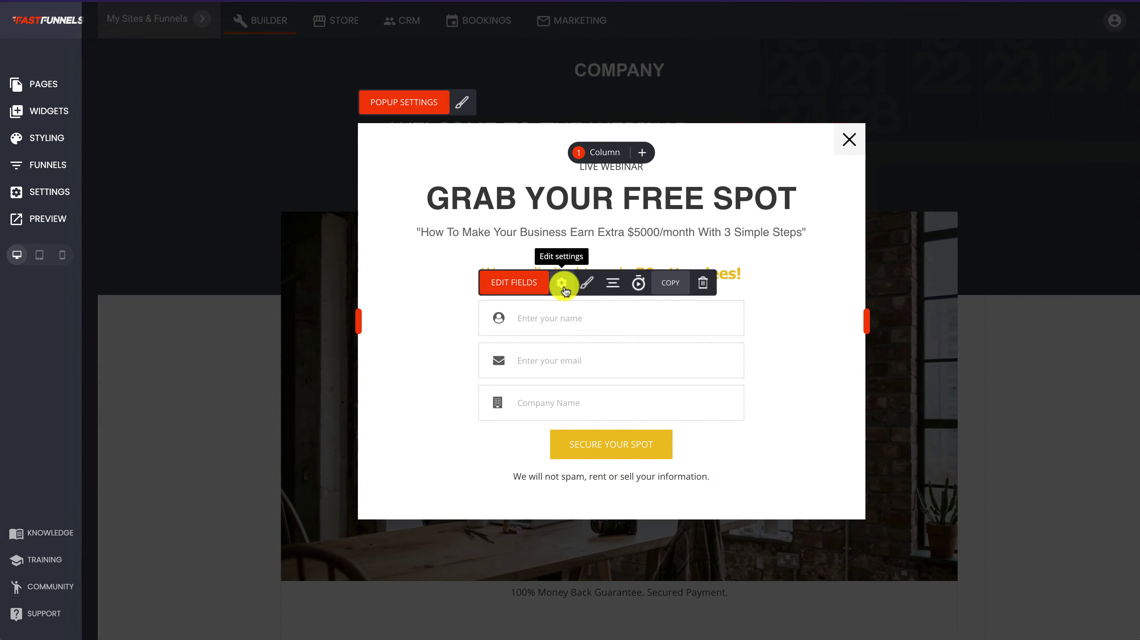
click(565, 290)
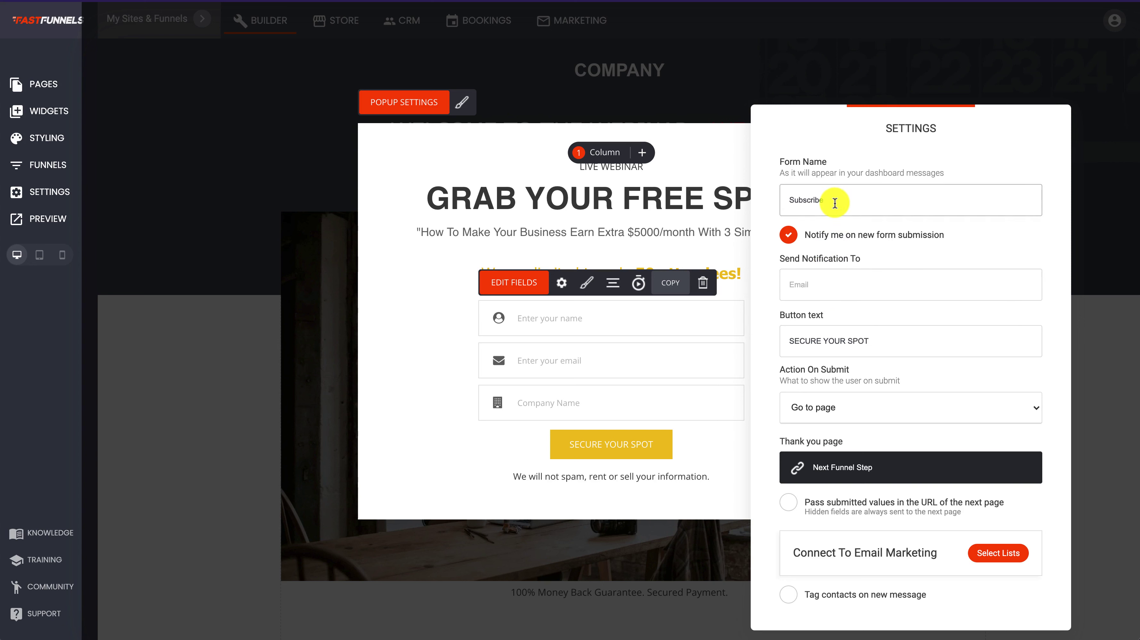
drag(837, 199, 768, 205)
text(Webinar Reg)
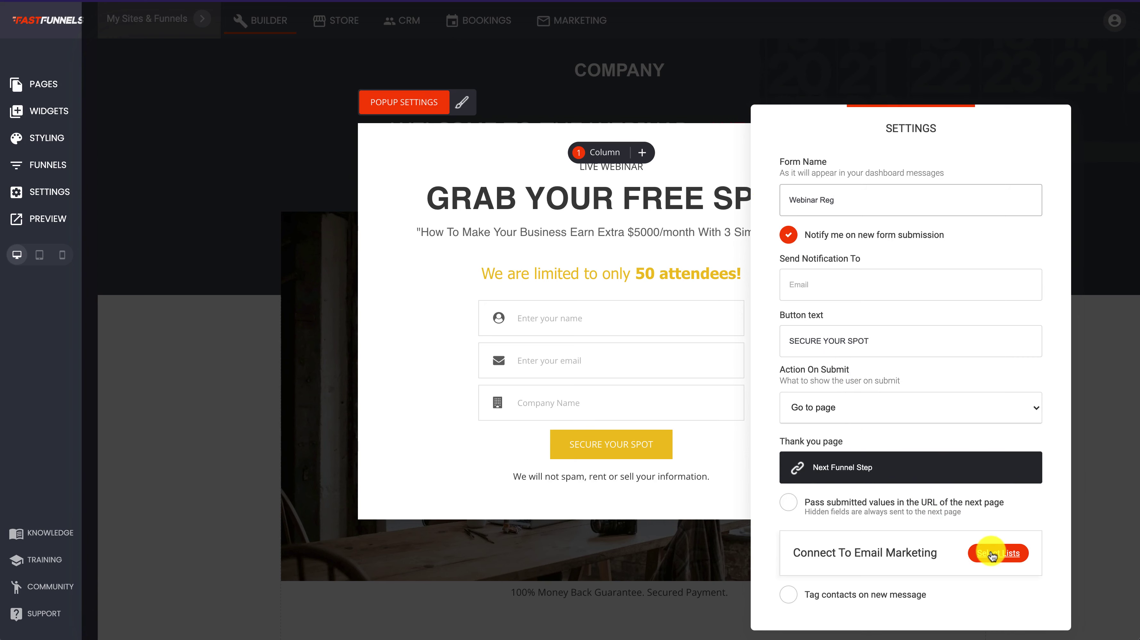
- Create a subscriber list named "Webinar Folks" and connect the opt-in form to it
click(991, 554)
click(504, 196)
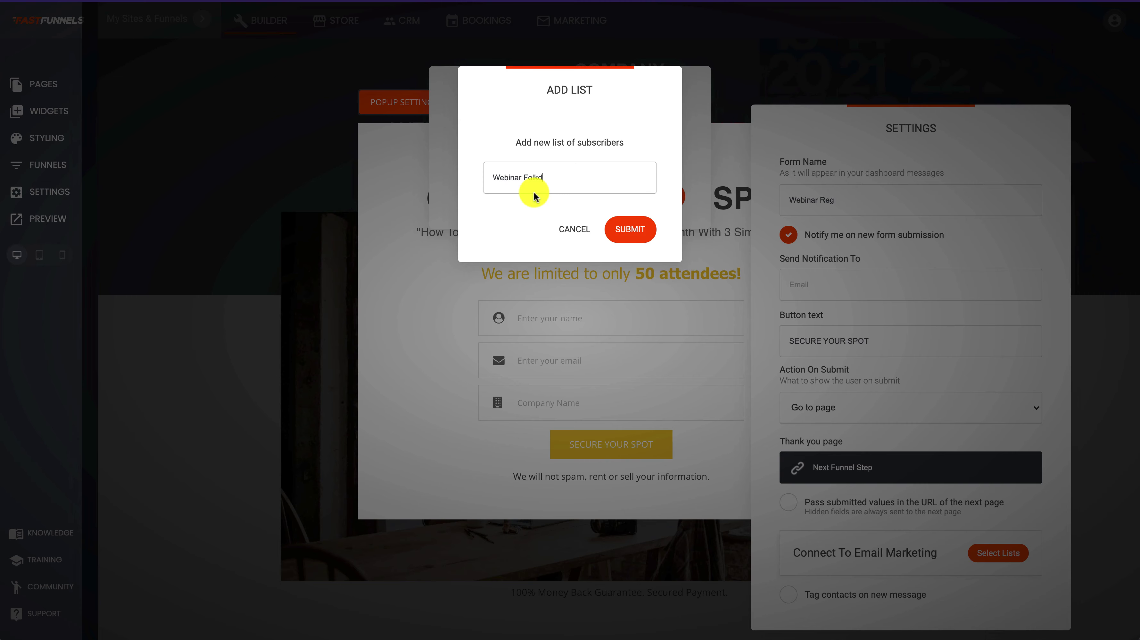
click(625, 230)
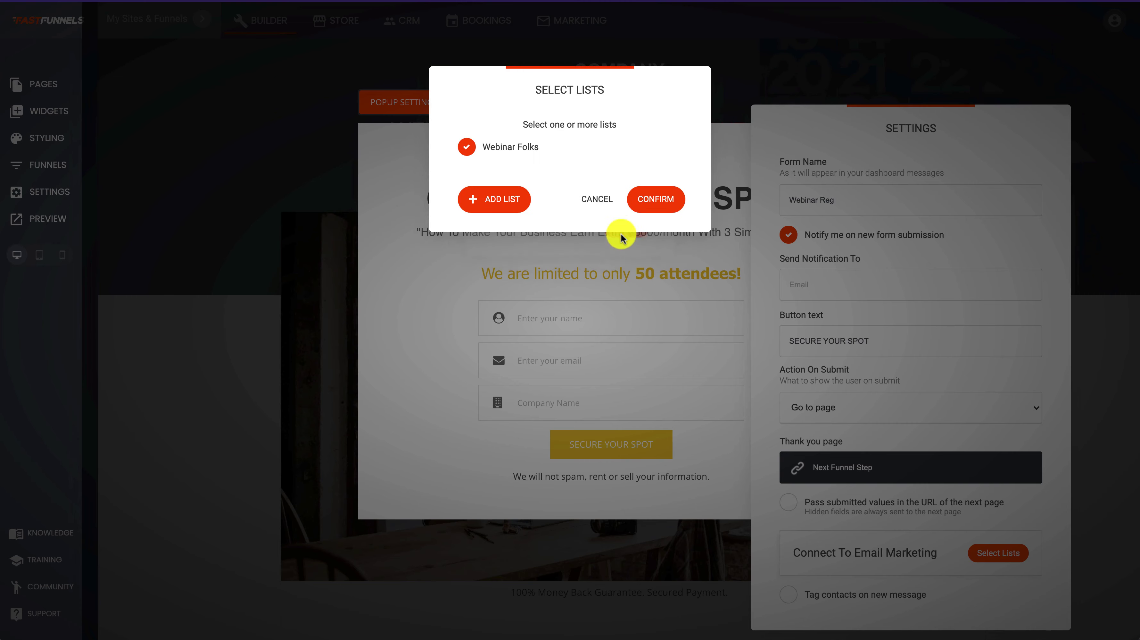
click(655, 199)
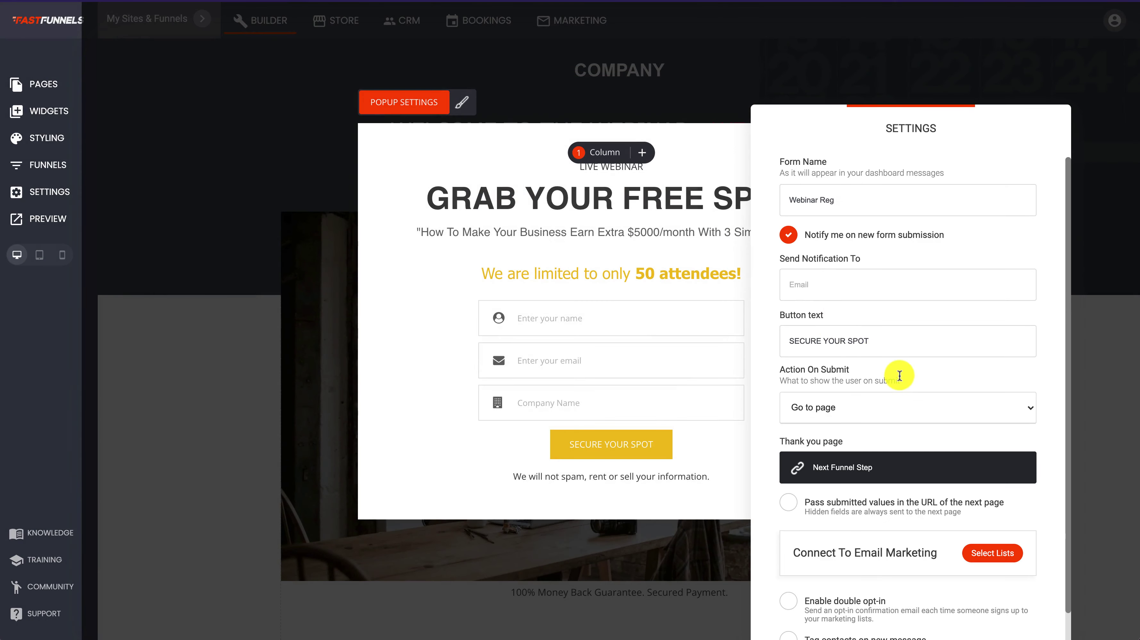
- Enable tagging of contacts on new messages for the opt-in form and add the tag "WEB REG"
scroll(897, 375, down, 1)
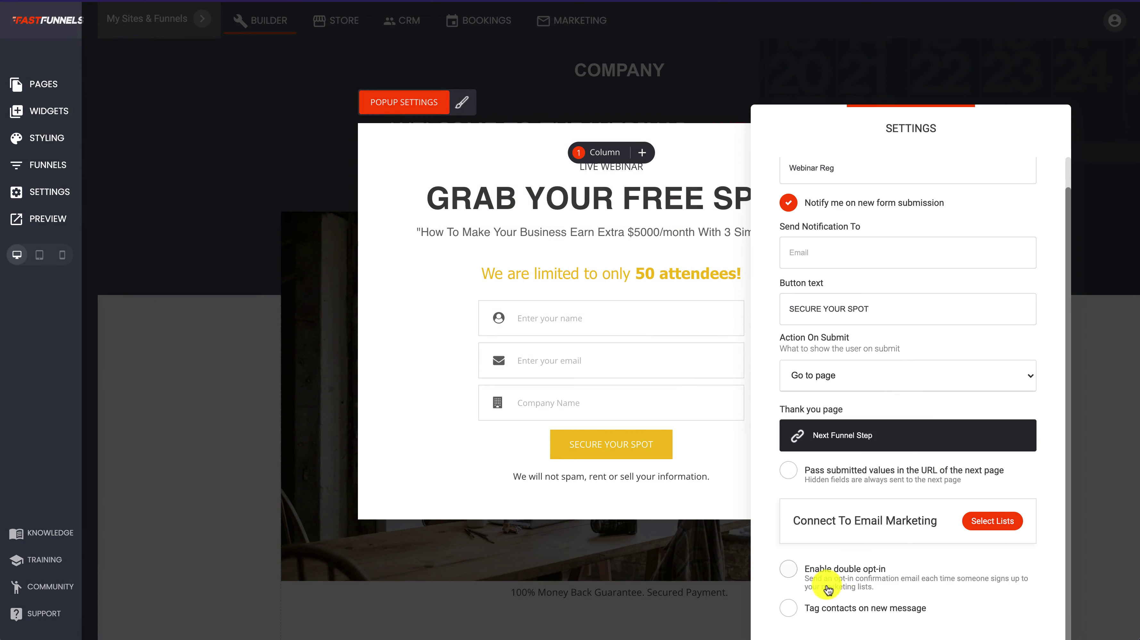
click(792, 606)
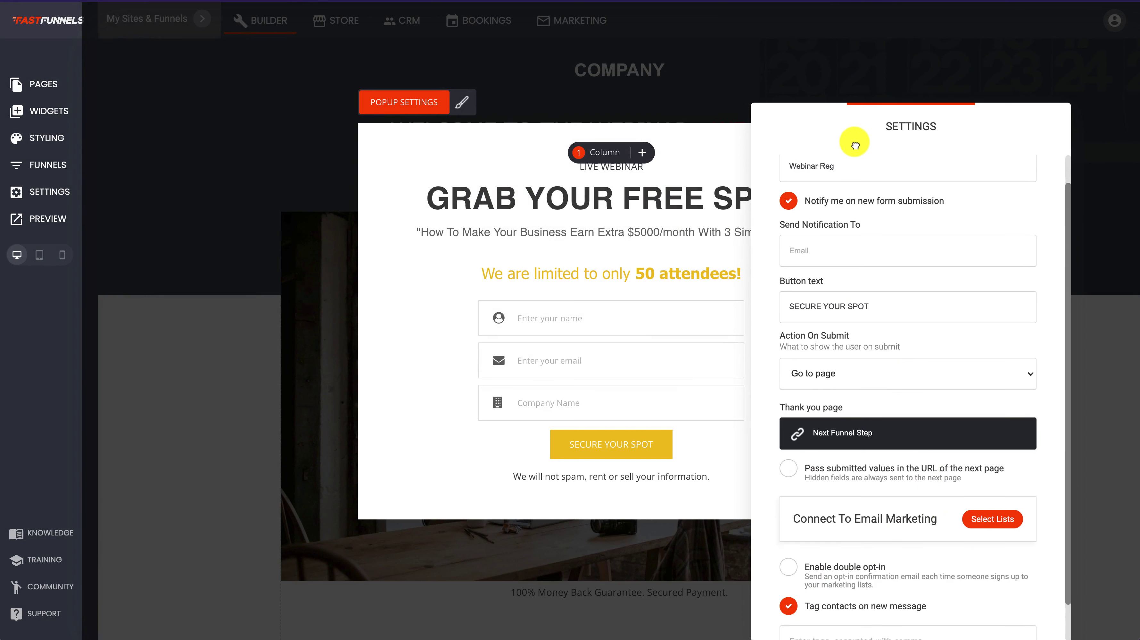
scroll(854, 120, down, 1)
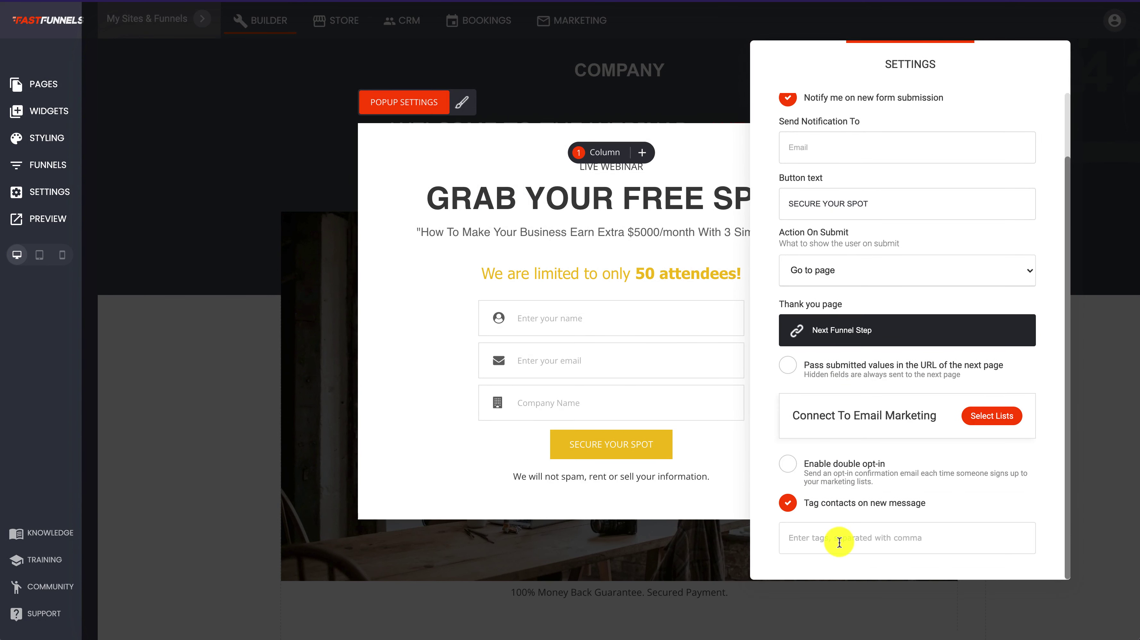
click(839, 540)
text(WEB REG)
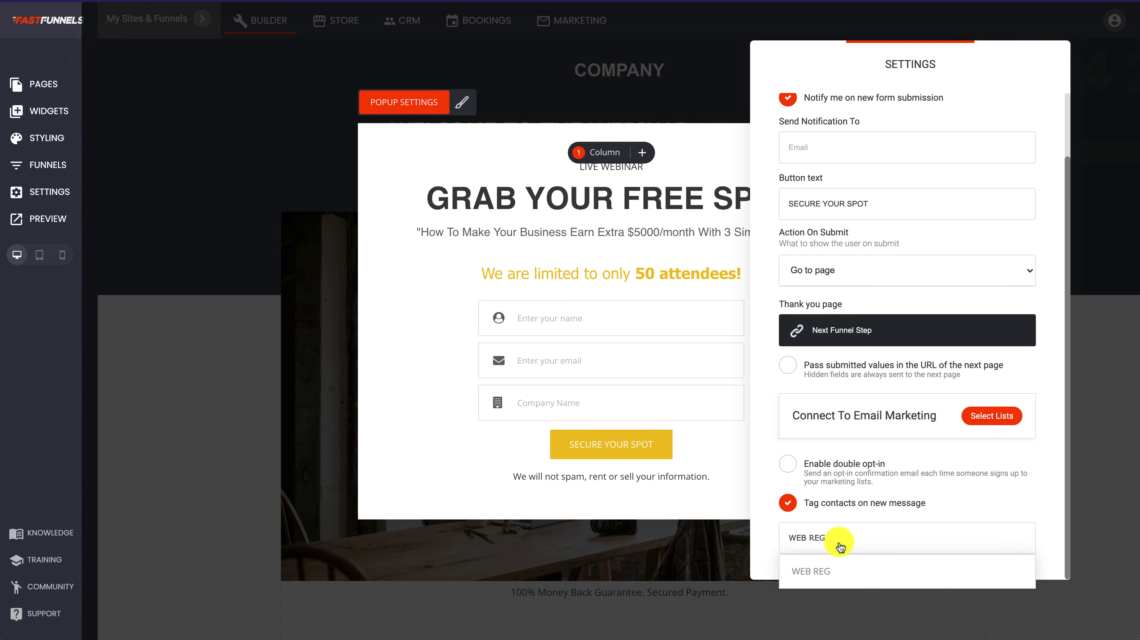
key(Return)
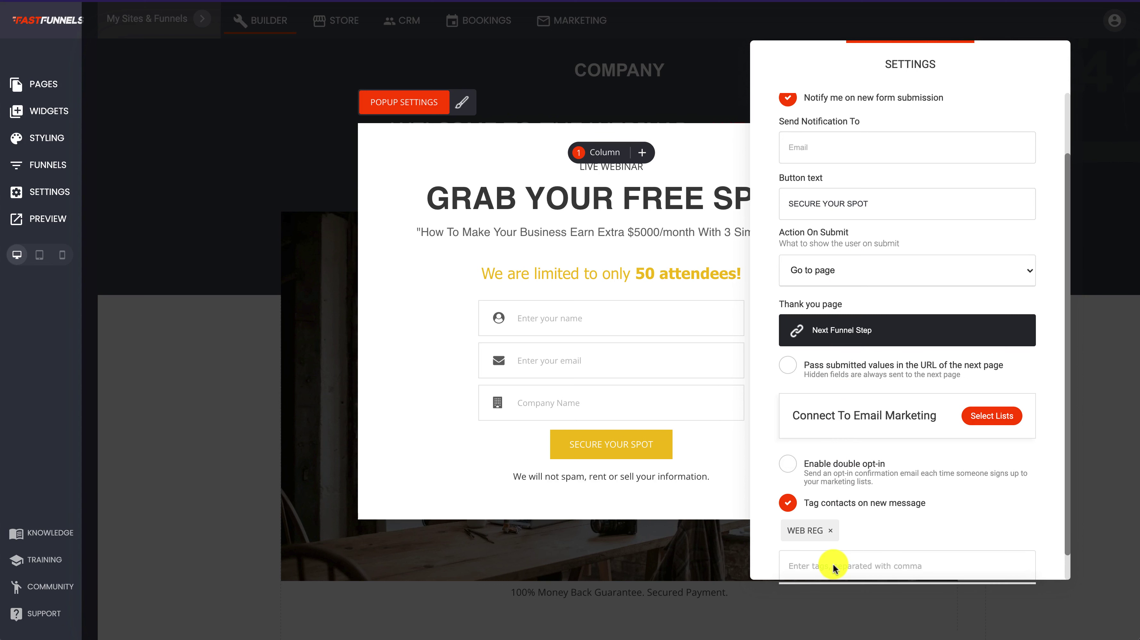
- Close the form settings, save the opt-in popup and close it
scroll(842, 547, down, 1)
scroll(901, 422, up, 3)
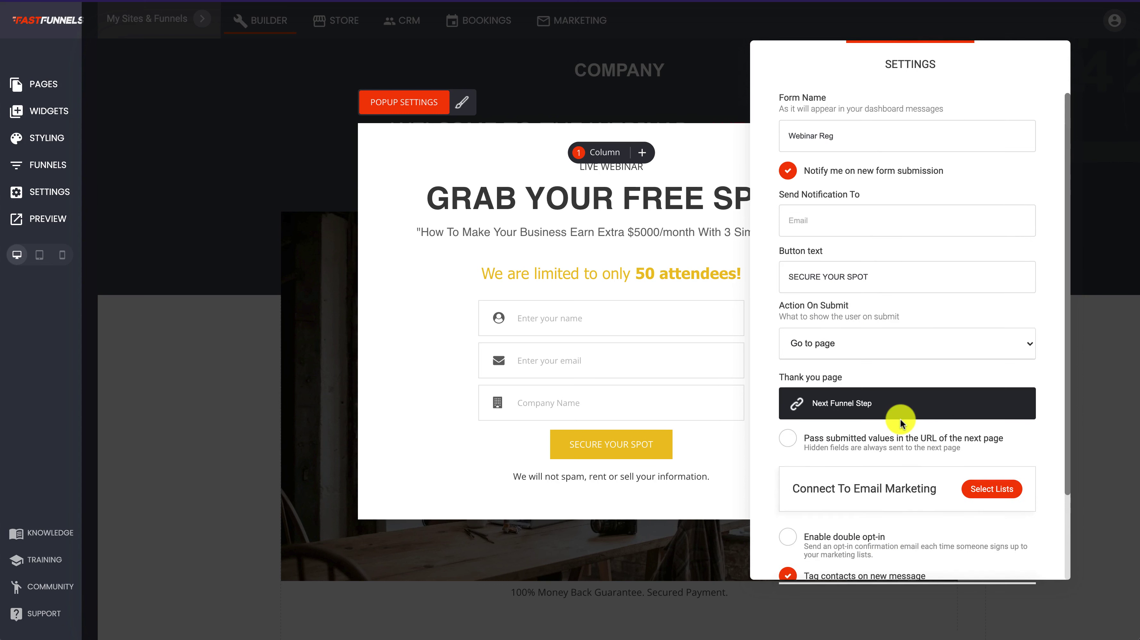
click(722, 215)
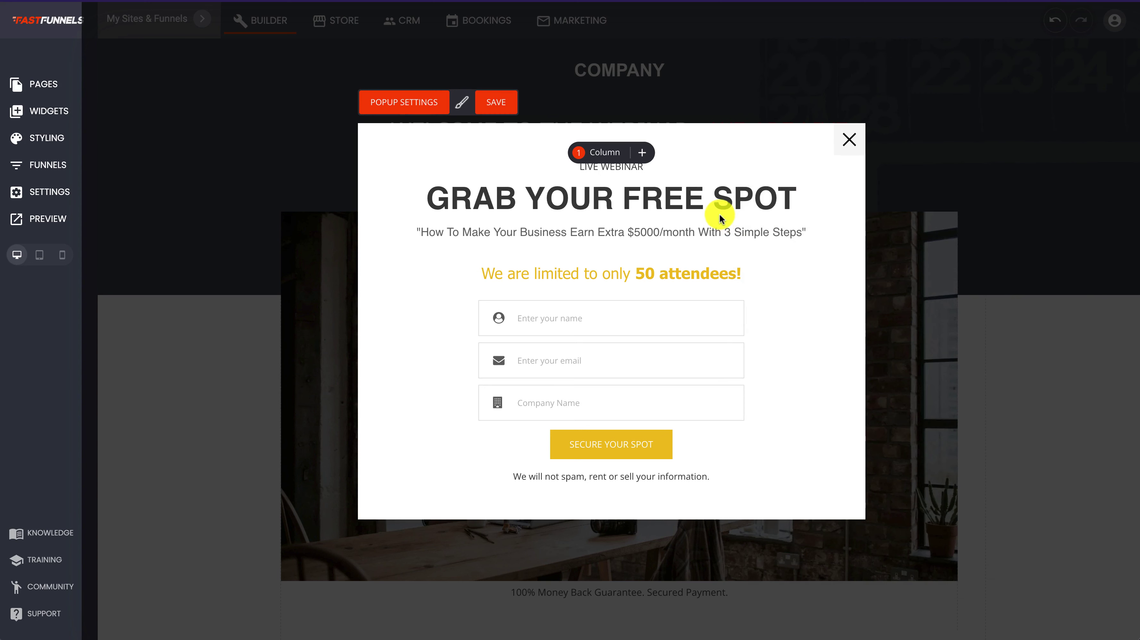
click(496, 102)
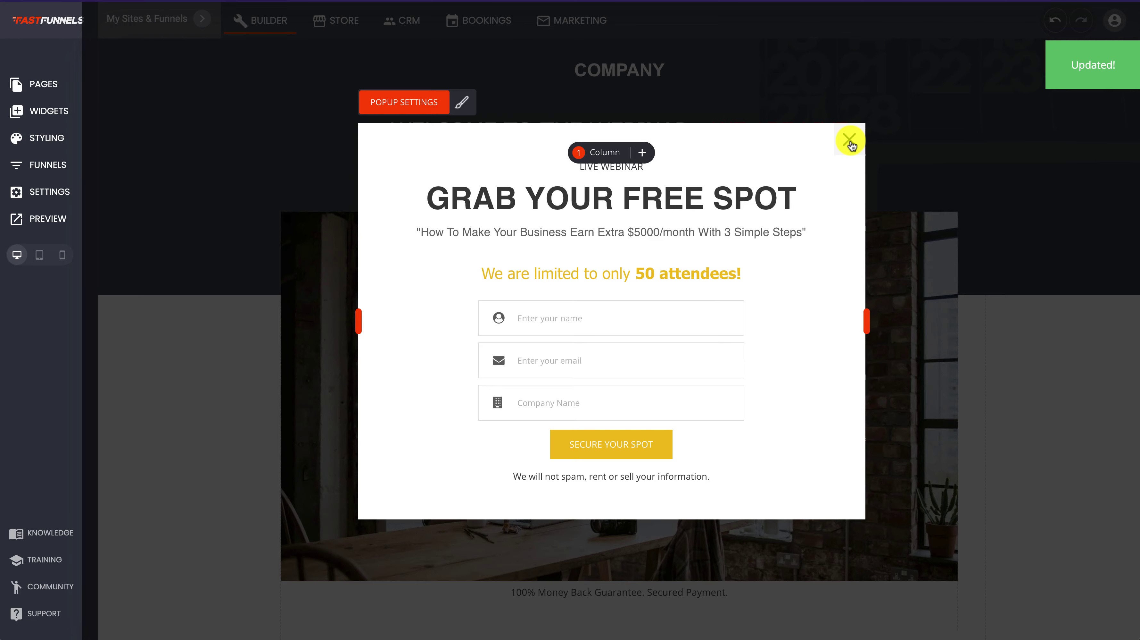
click(850, 140)
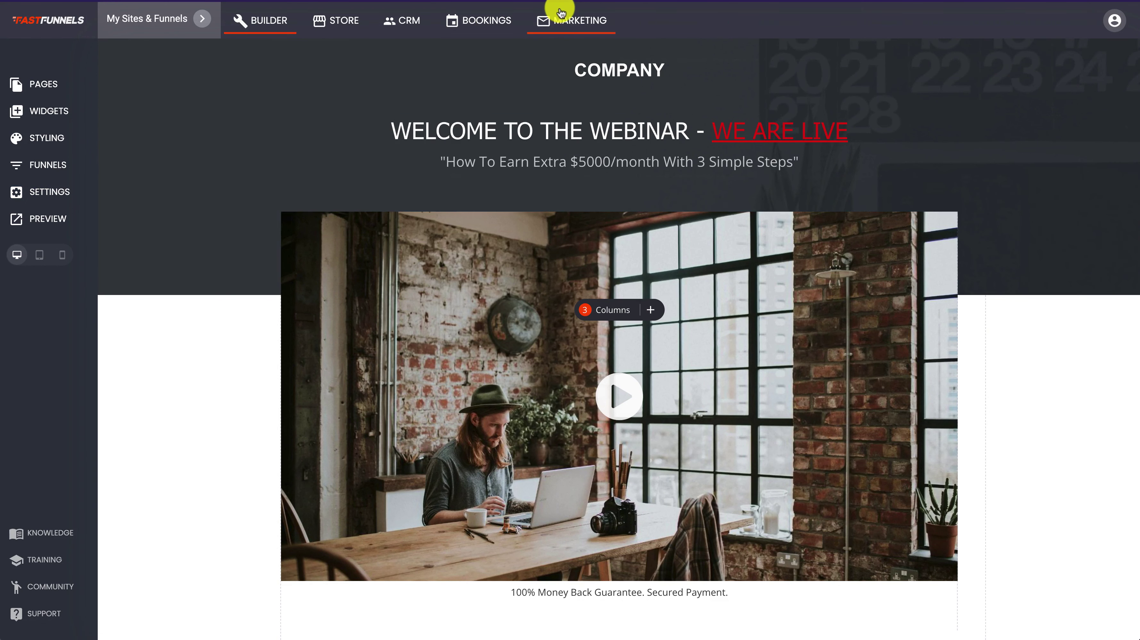
- Create a new email marketing automation named "Web Reg"
click(551, 13)
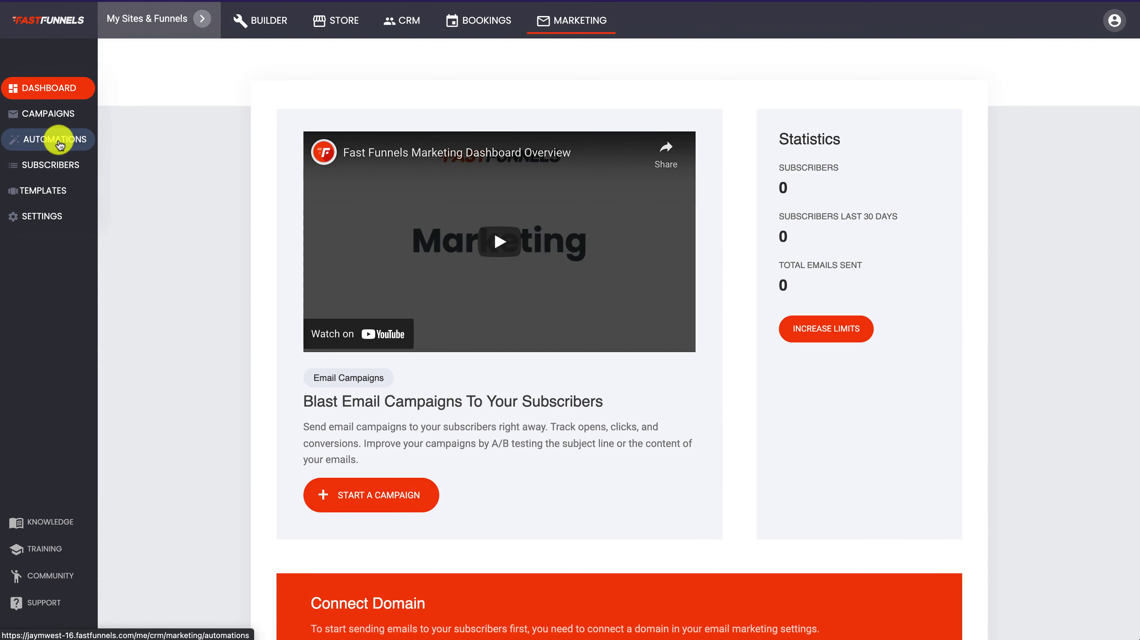
click(58, 141)
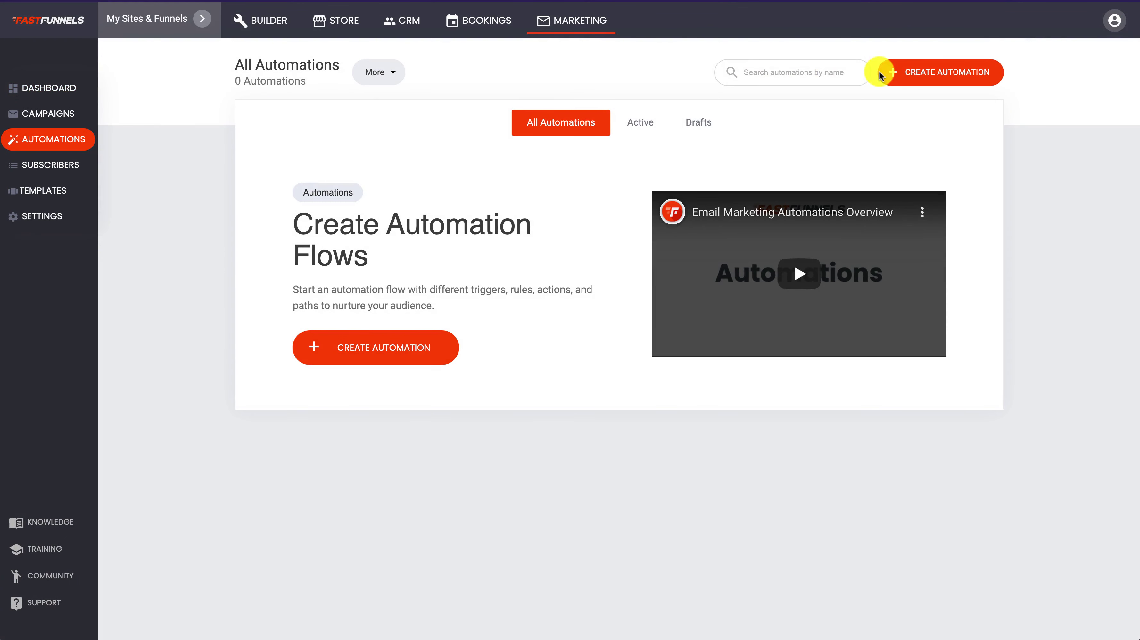
click(920, 72)
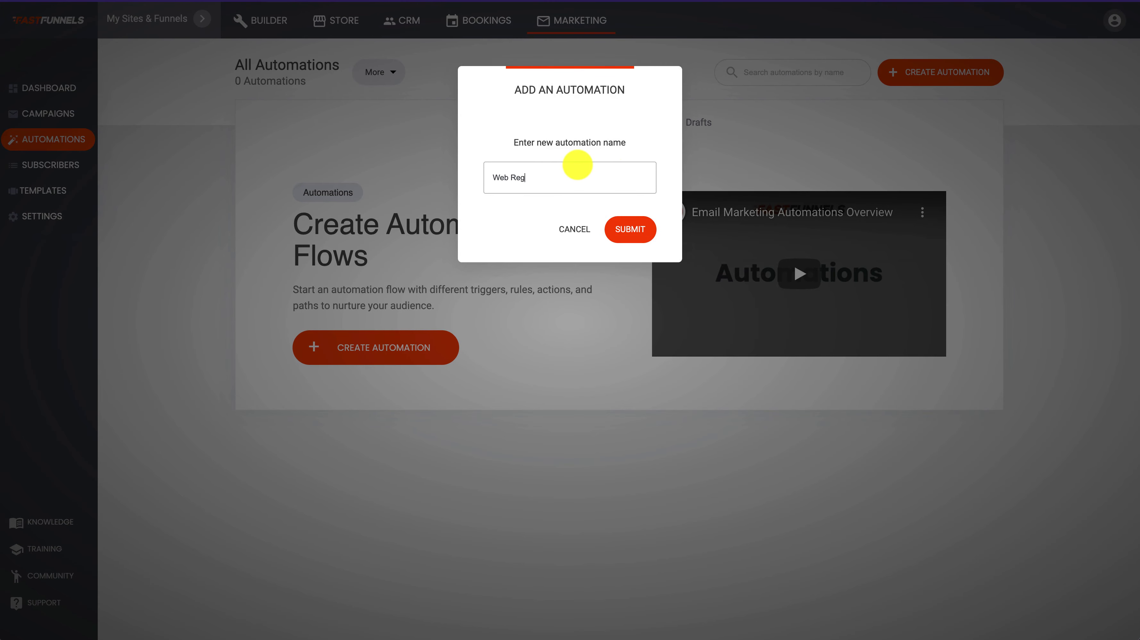
click(636, 228)
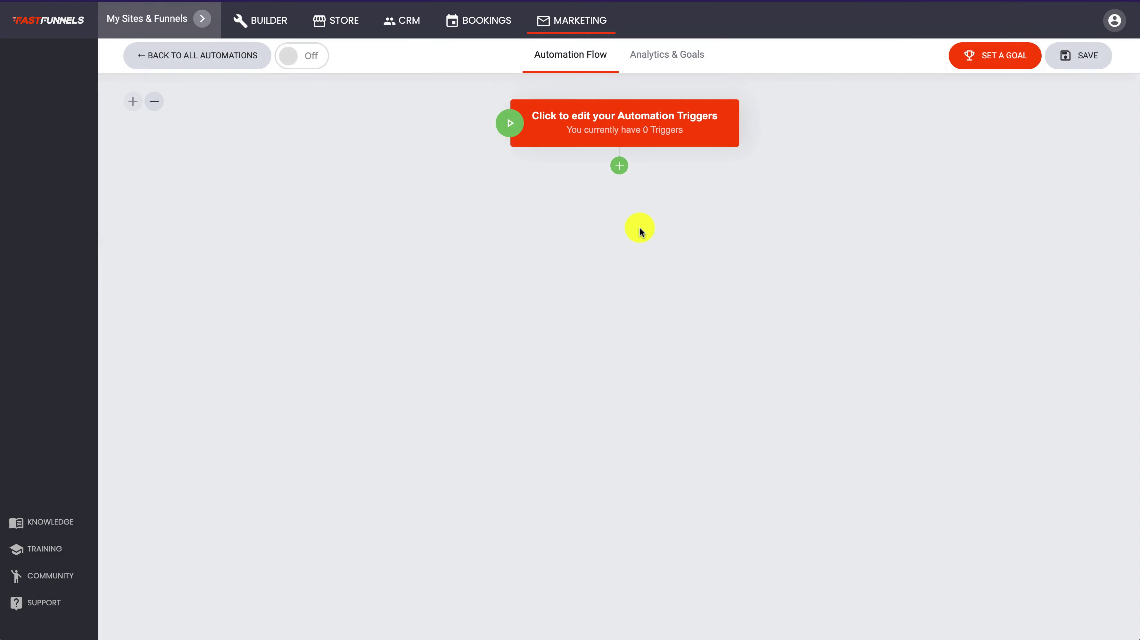
- Add an automation trigger that starts the flow when the WEB REG tag is added to a contact
click(632, 134)
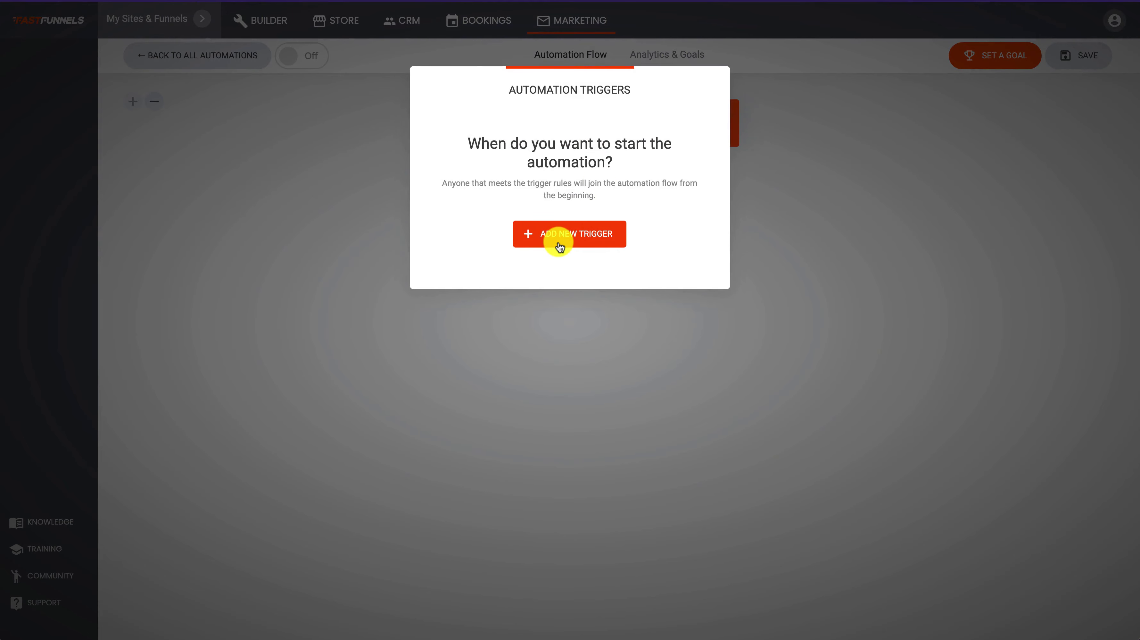
click(560, 246)
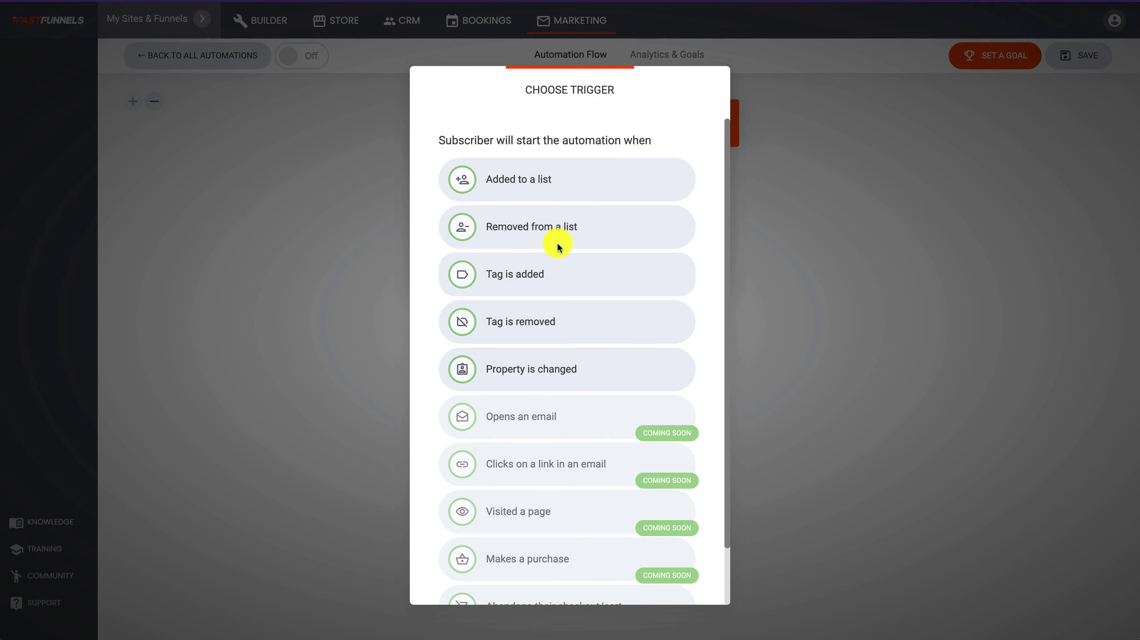
click(538, 287)
click(507, 181)
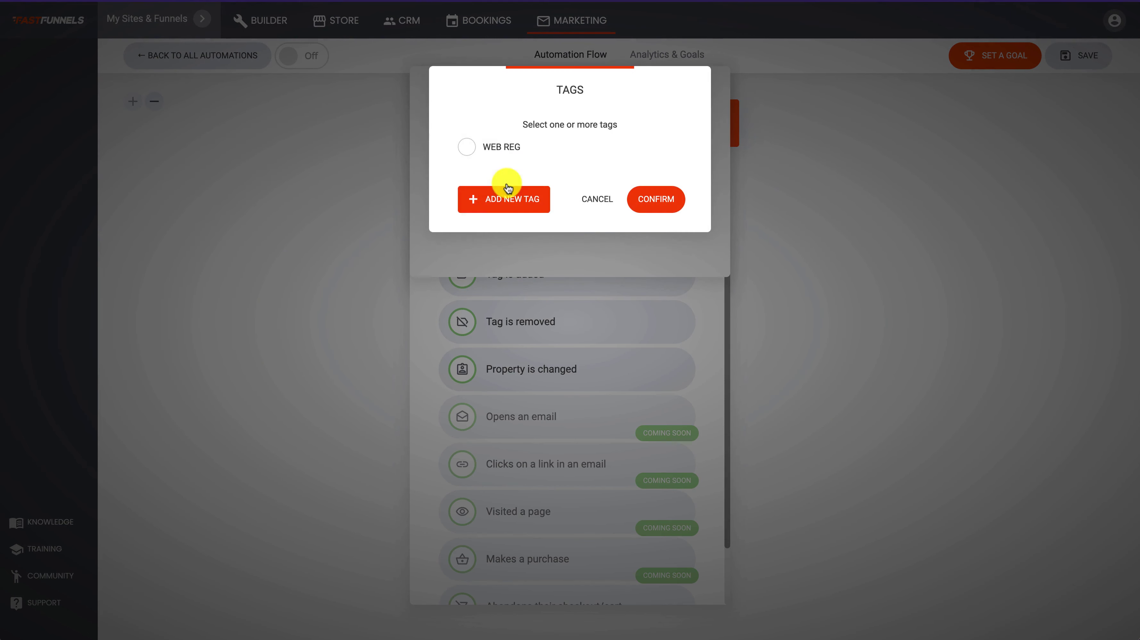
click(466, 146)
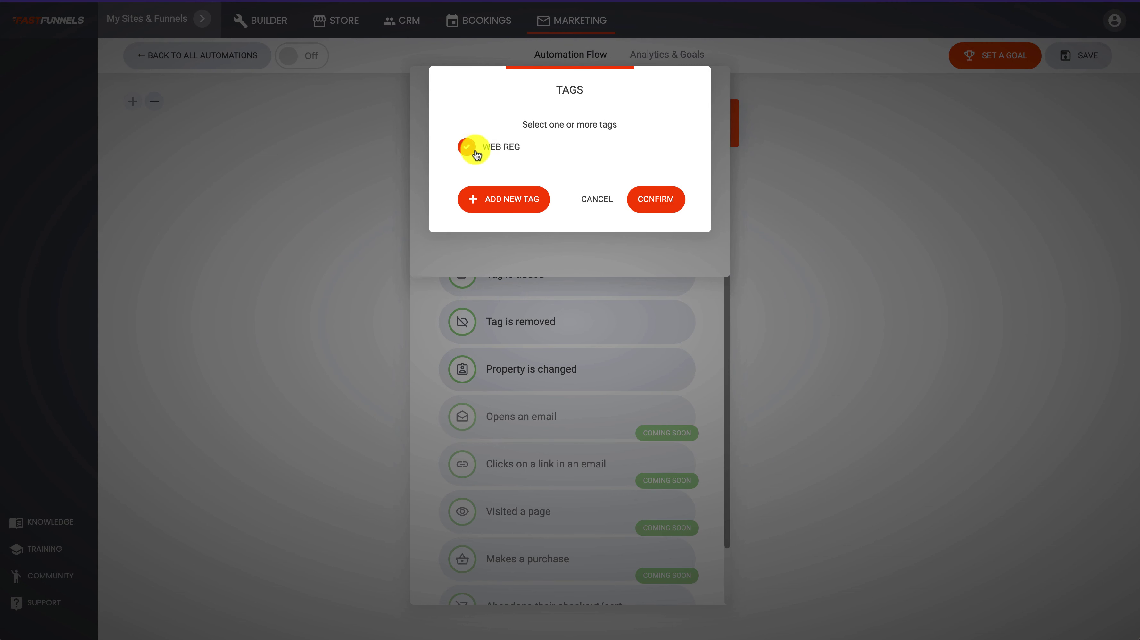
click(647, 199)
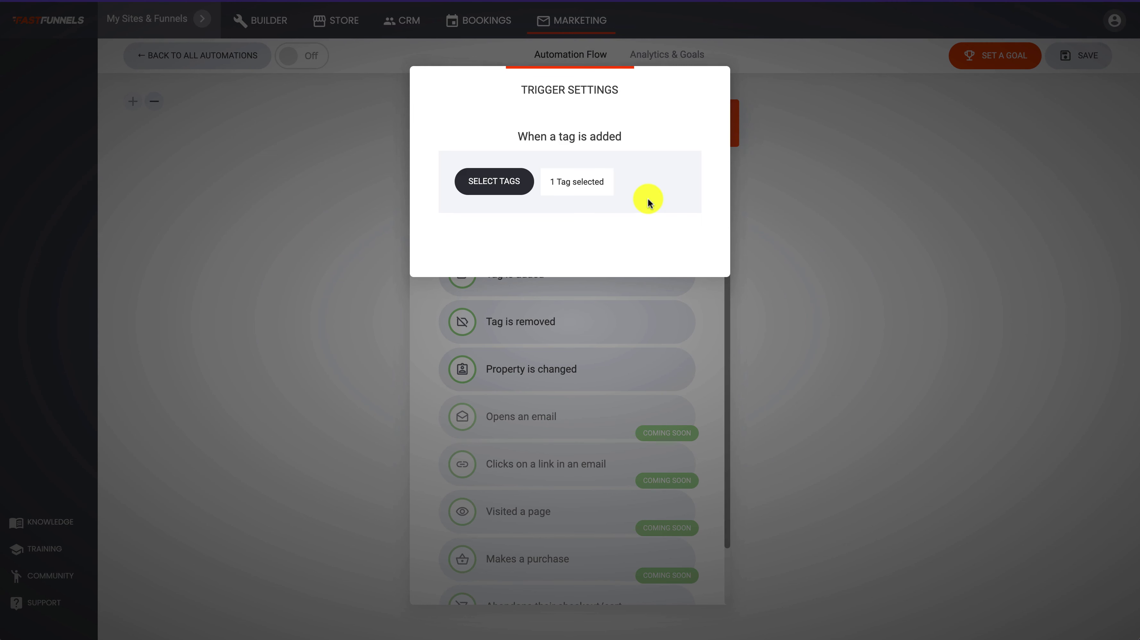
click(768, 162)
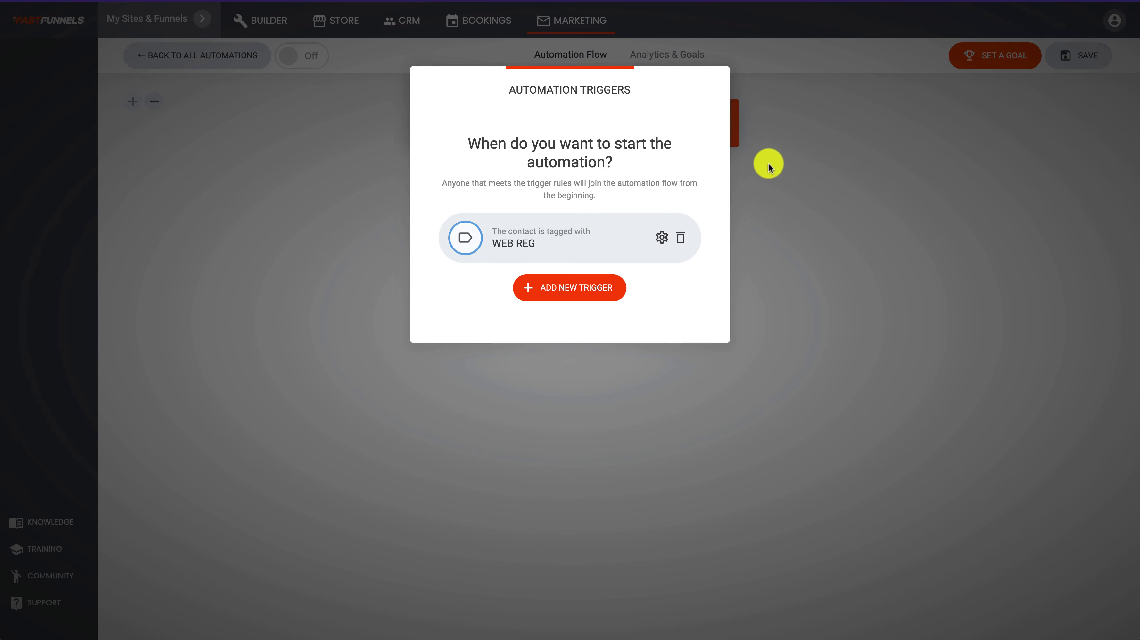
click(885, 237)
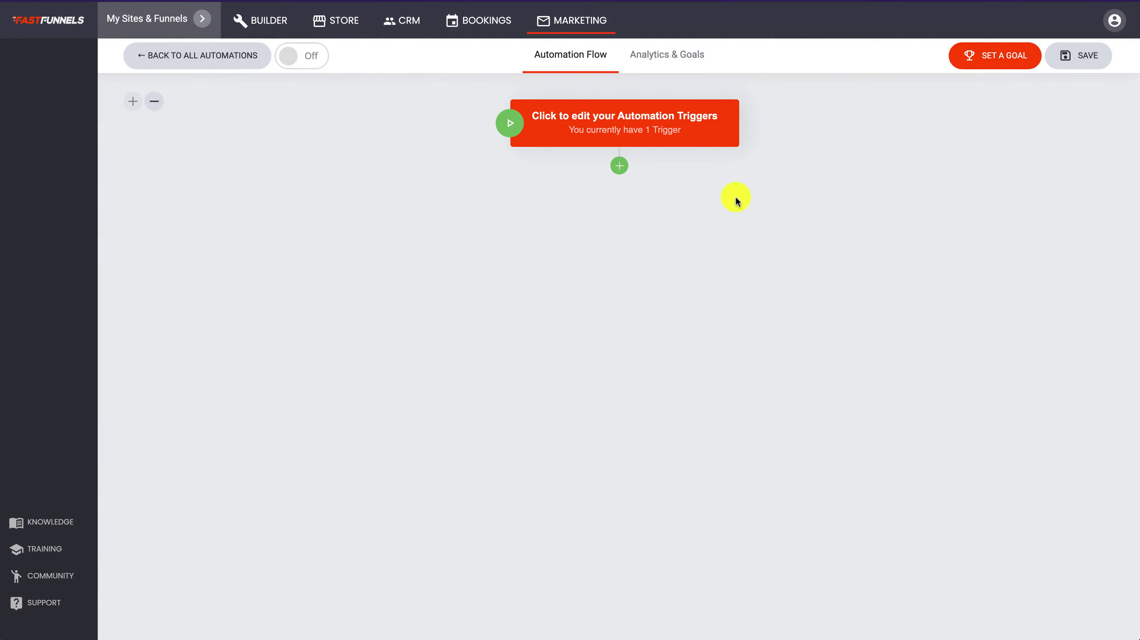
- Add a Send Email step after the trigger with the subject "Thanks" and fill in the sender name and sender email
click(620, 166)
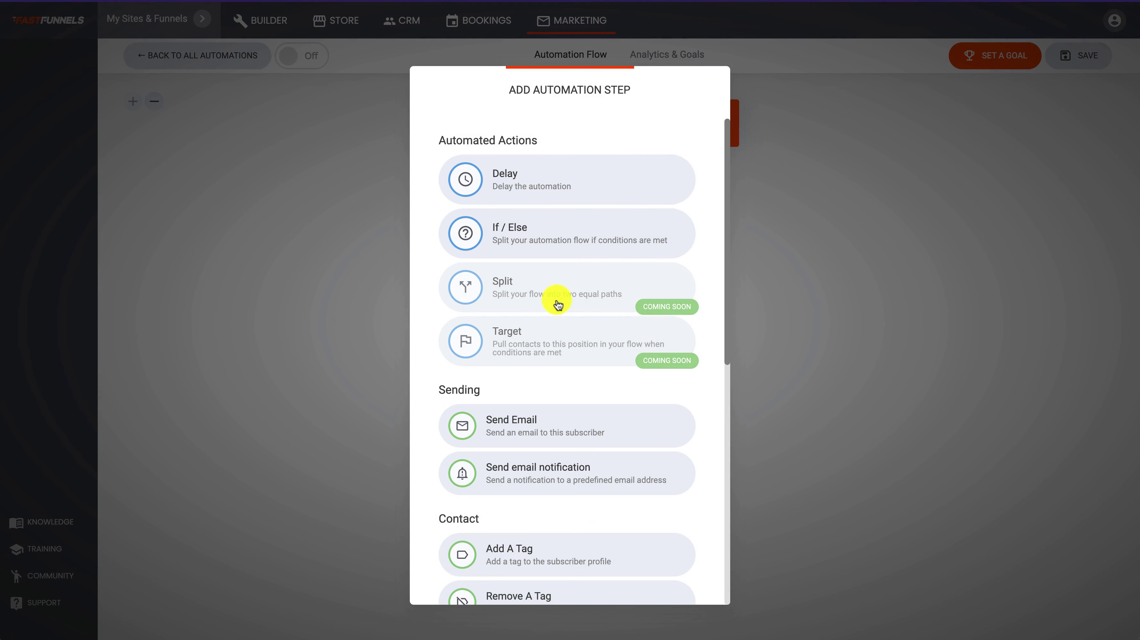
scroll(564, 338, down, 4)
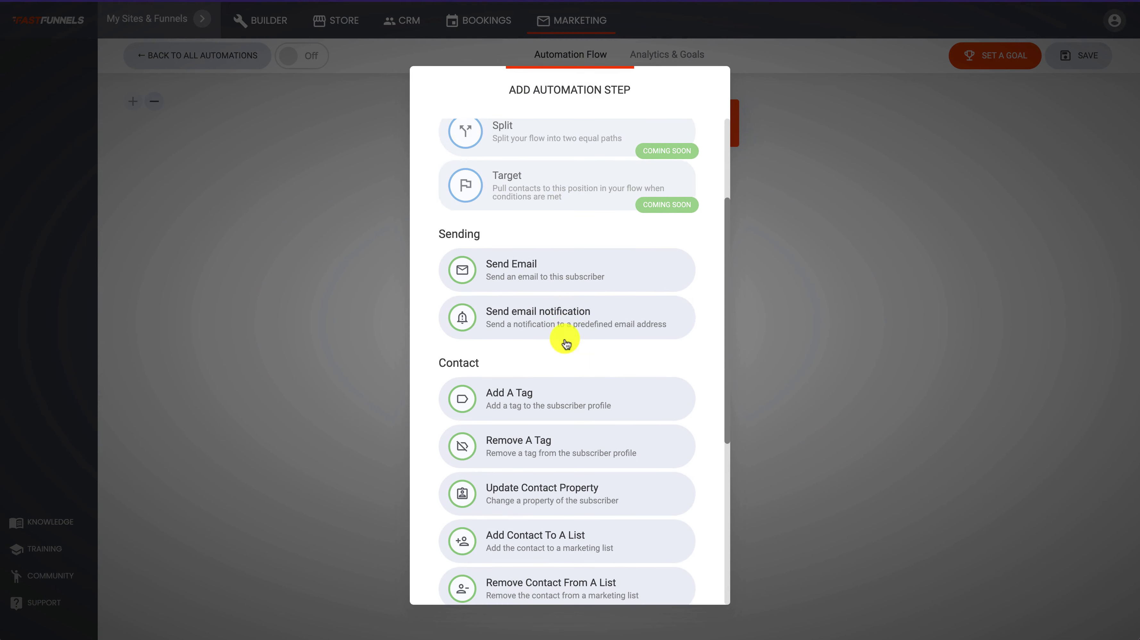
click(522, 271)
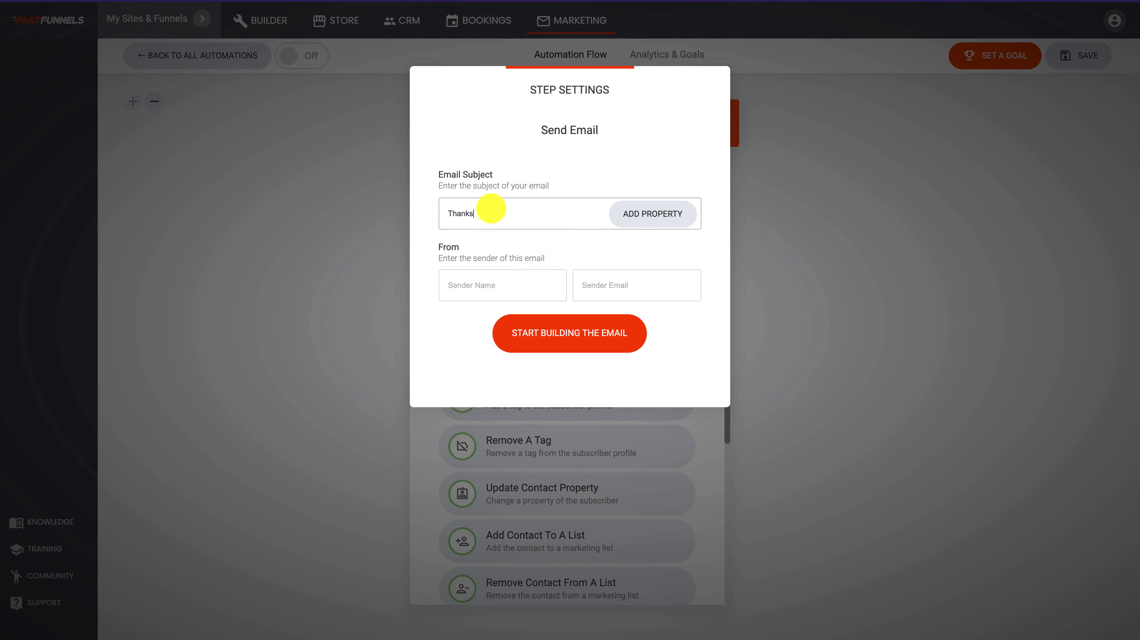
click(503, 284)
text(df)
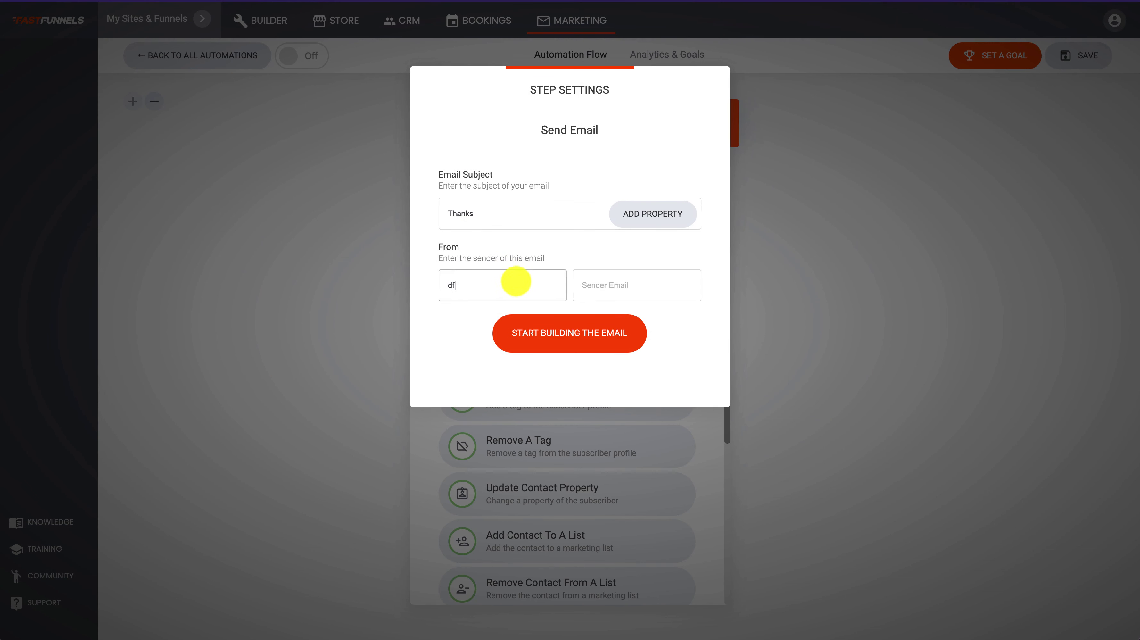
text(sfsdfsdf)
click(665, 289)
text(sdfsdfs2fed@adfsdfsd.com)
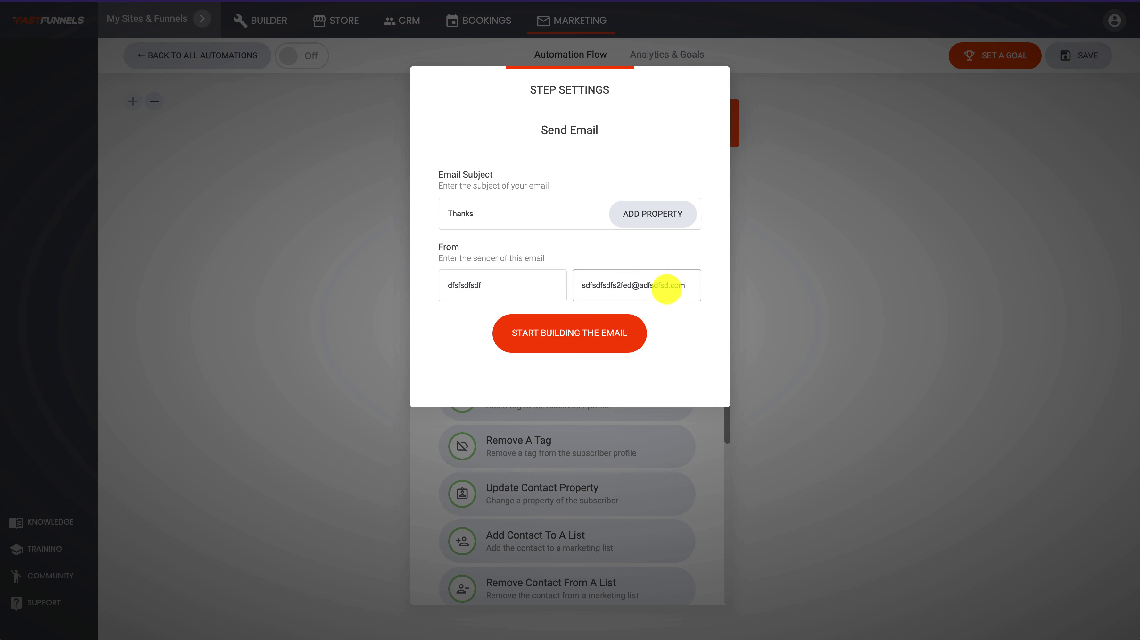
- Build the email from the "Hello {name}!" template with the laptop photo and delete its username and email block
click(626, 344)
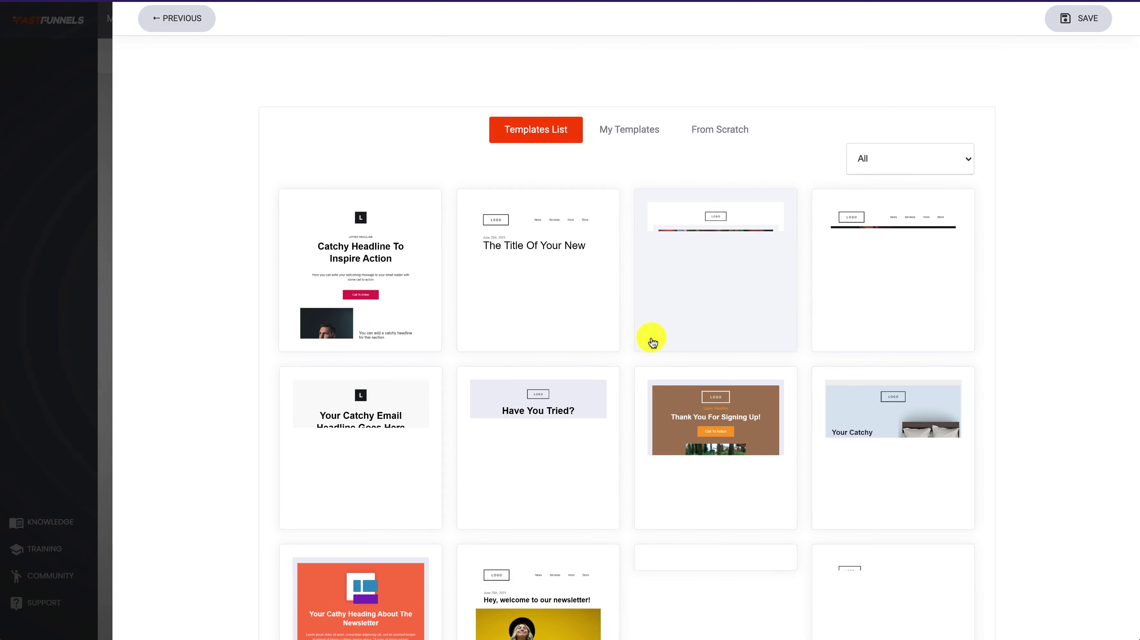
scroll(653, 343, down, 10)
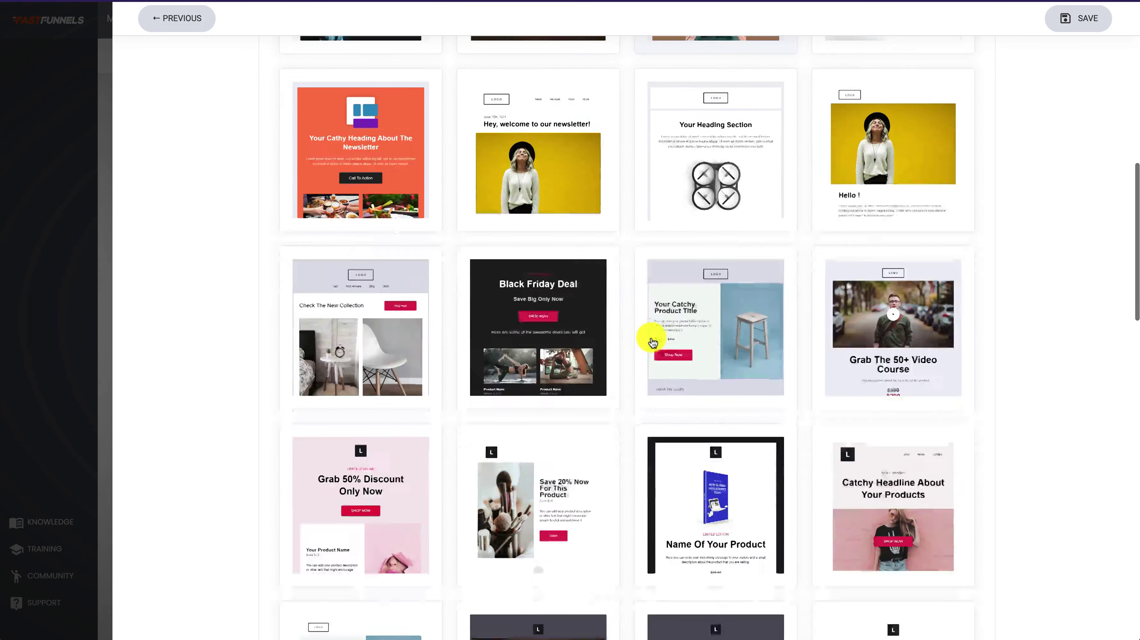
click(901, 154)
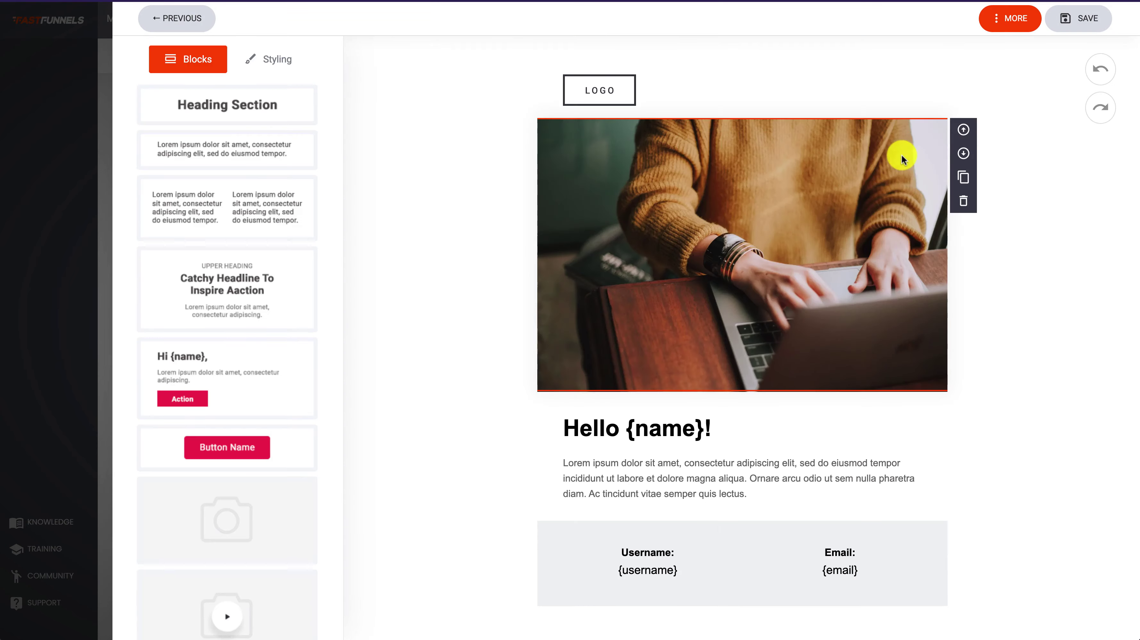
scroll(865, 316, down, 8)
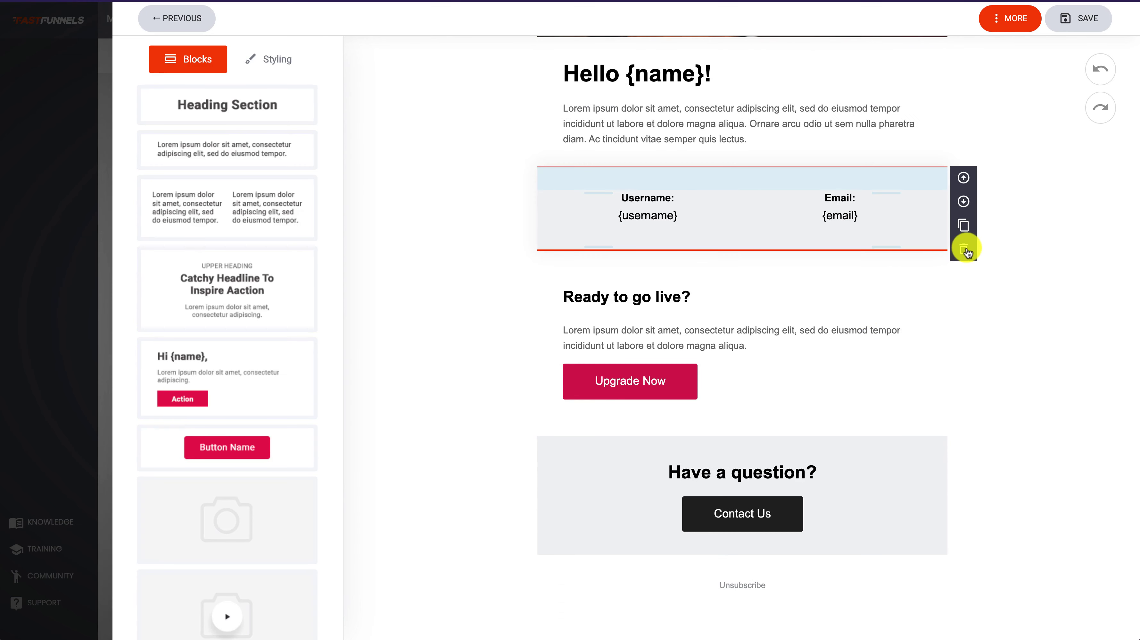
click(965, 246)
- Link the email's Upgrade Now button to the Live Webinar step of the Evergreen Webinar funnel
click(649, 327)
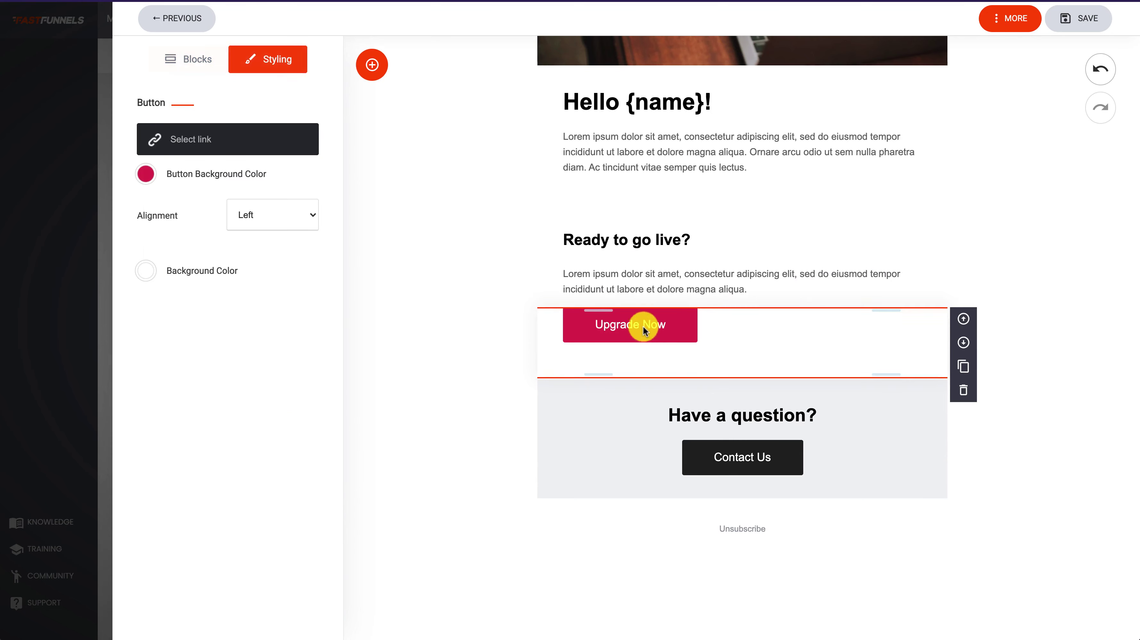
click(235, 143)
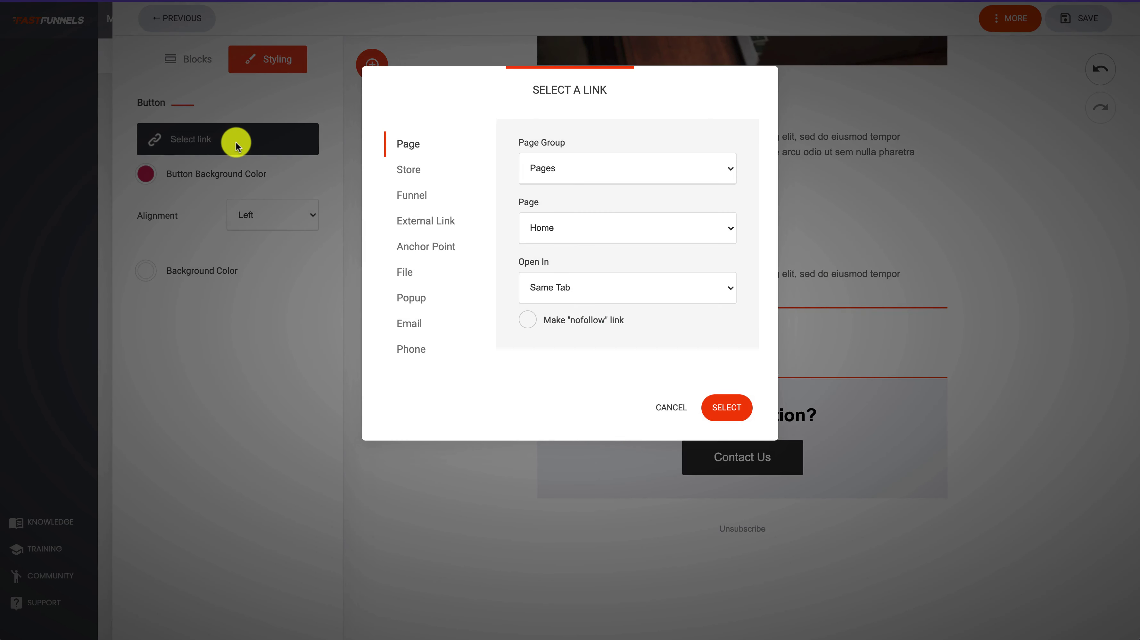
click(421, 195)
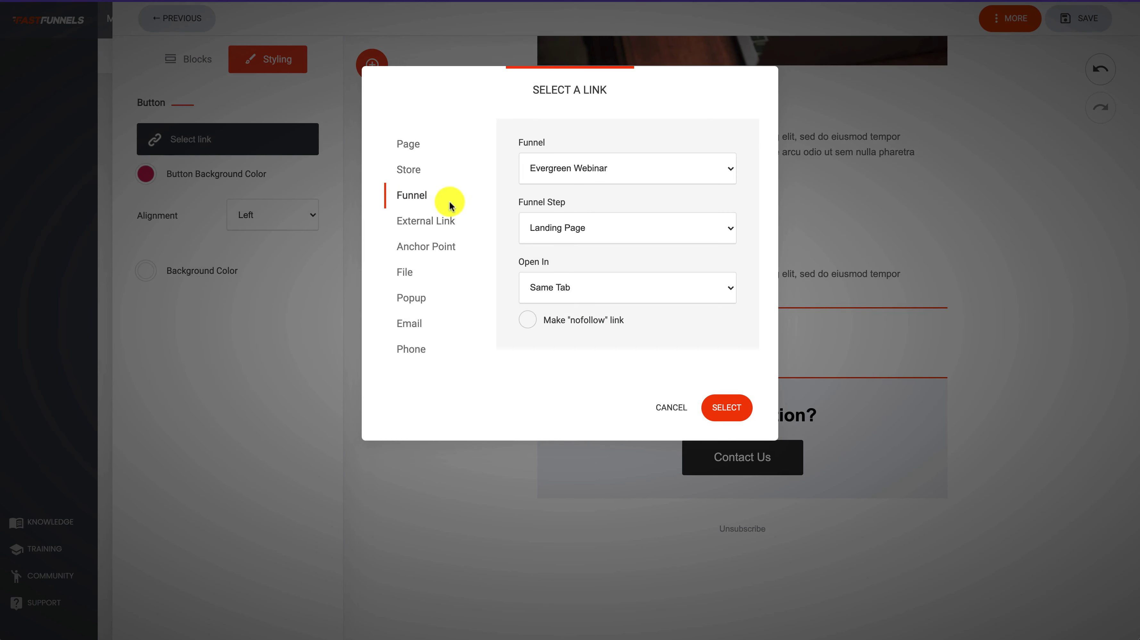
click(590, 232)
click(572, 257)
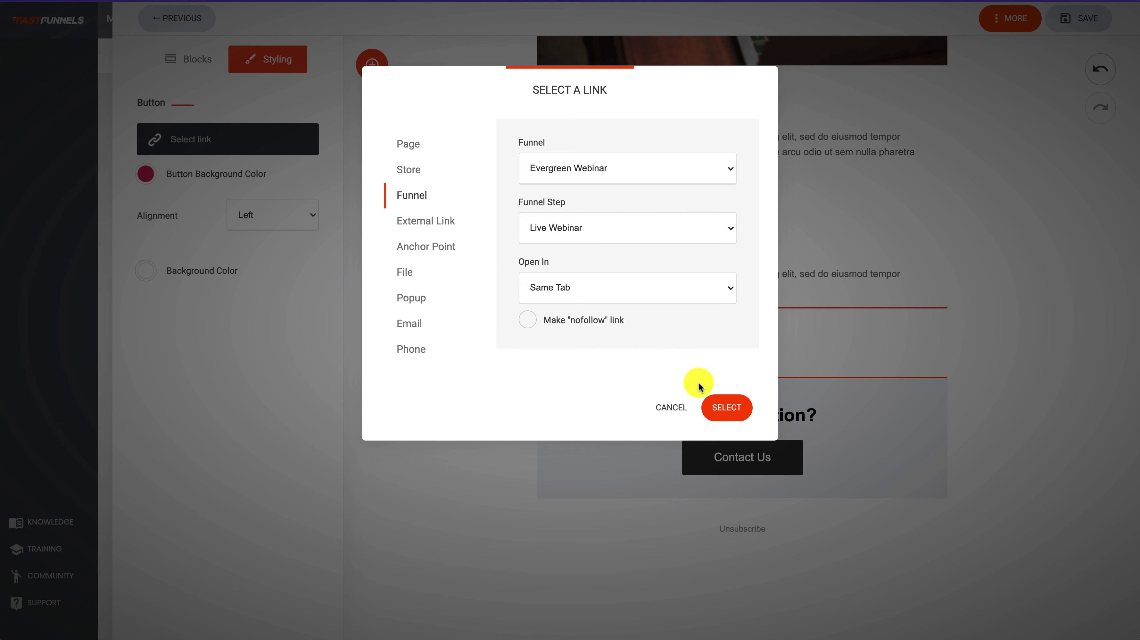
click(727, 406)
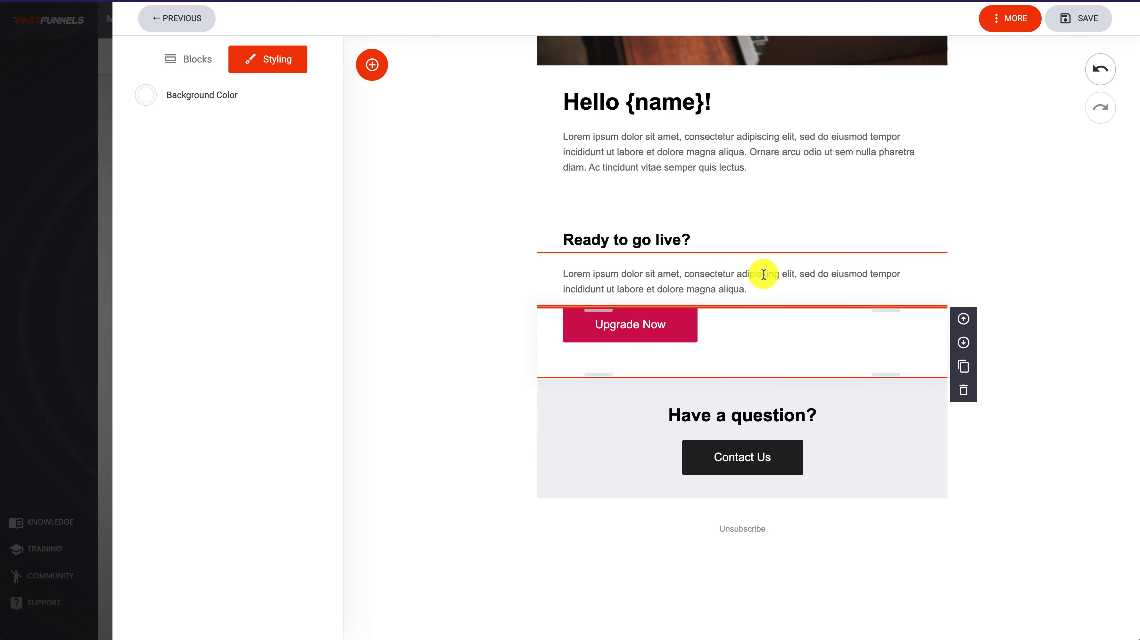
click(663, 326)
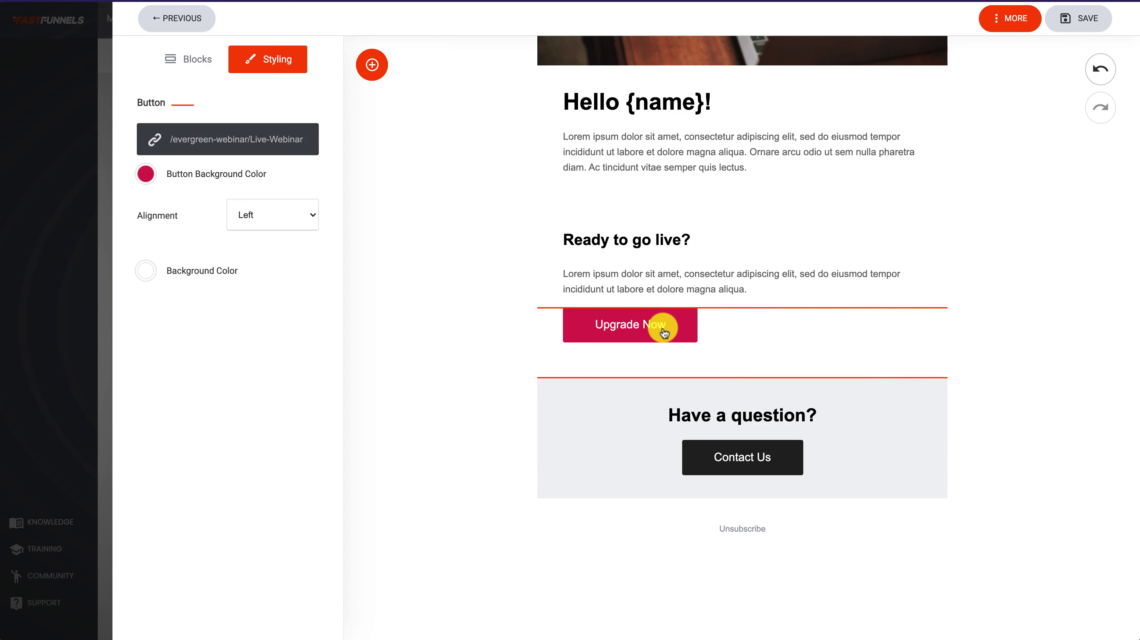
click(828, 233)
- Save the email, entering "rwerwerwer" as the company name and a placeholder company address in the brand details
scroll(828, 233, up, 5)
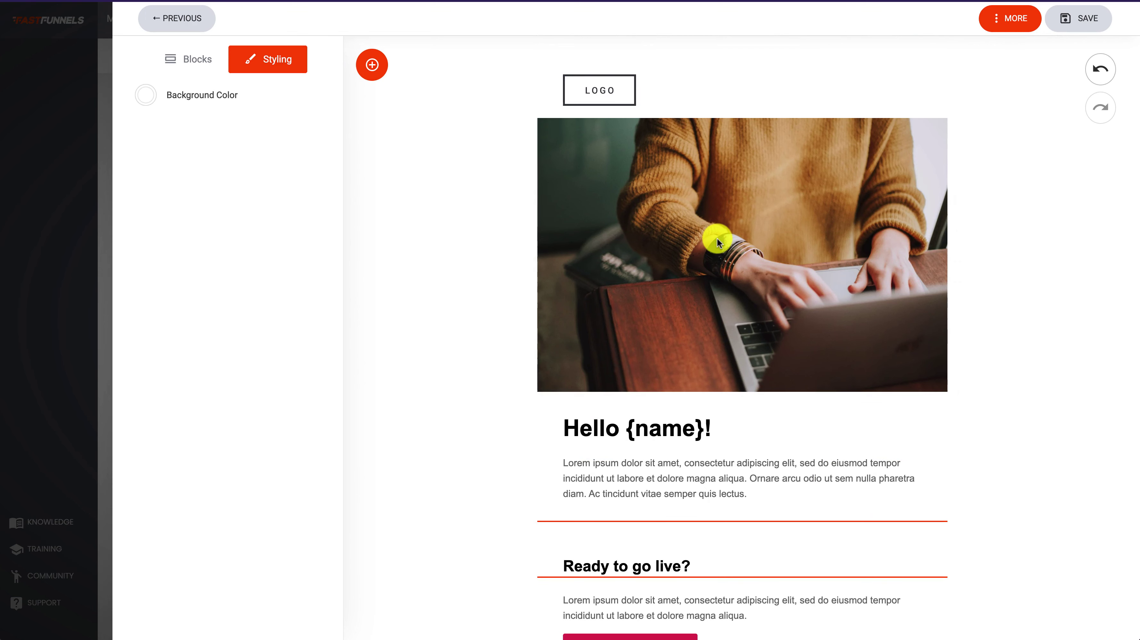
click(1078, 28)
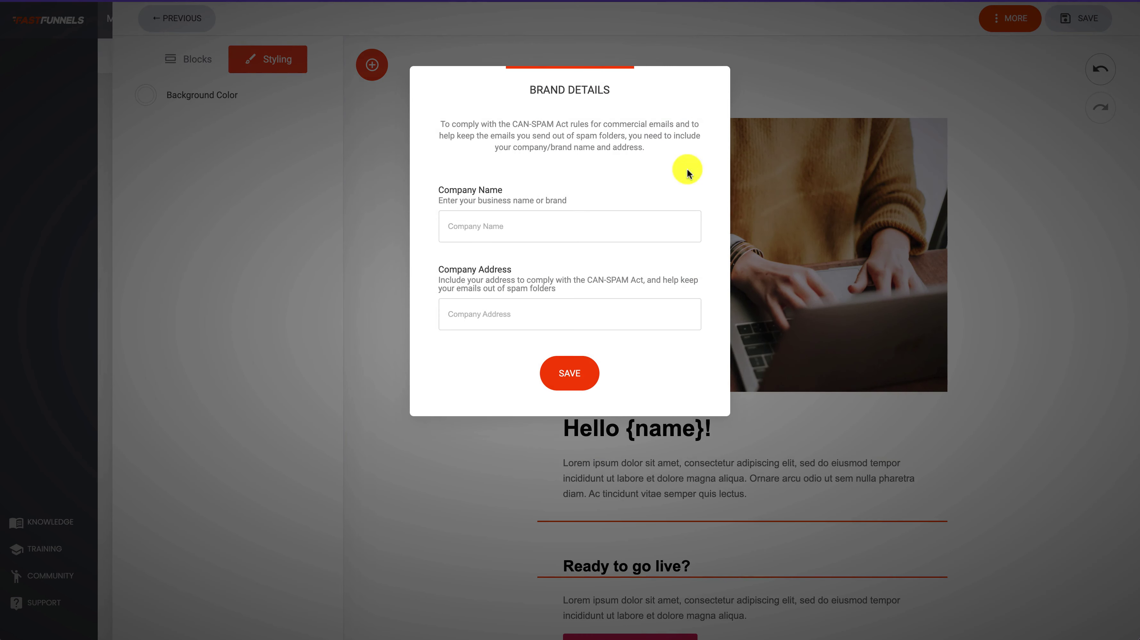
text(rwerwerwer)
click(480, 309)
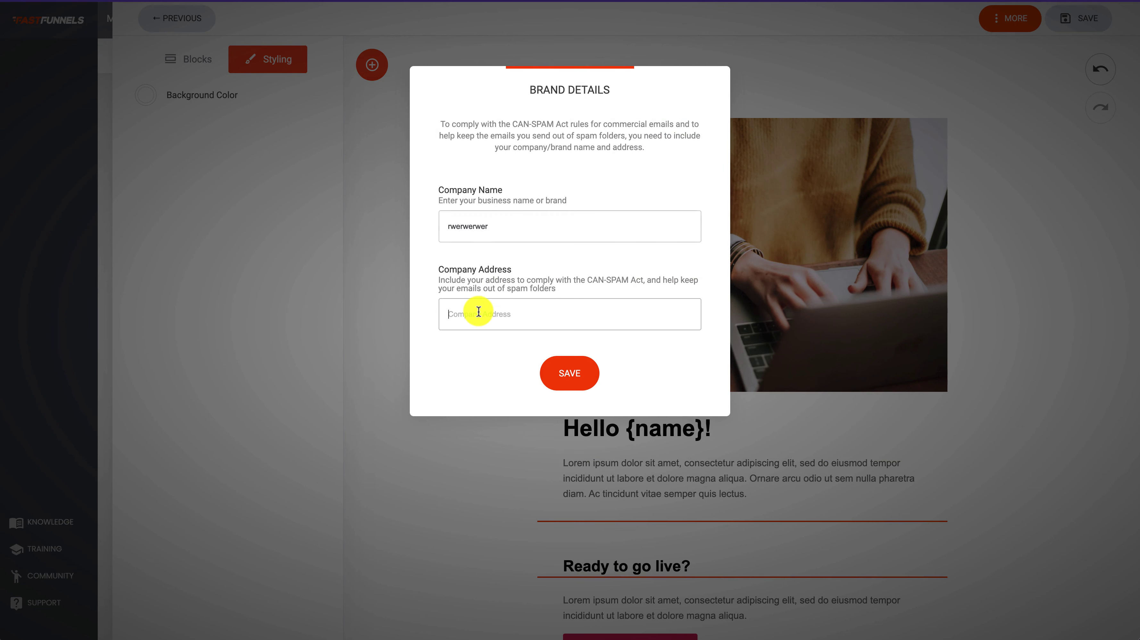
text(rwerewrewrewr)
click(565, 379)
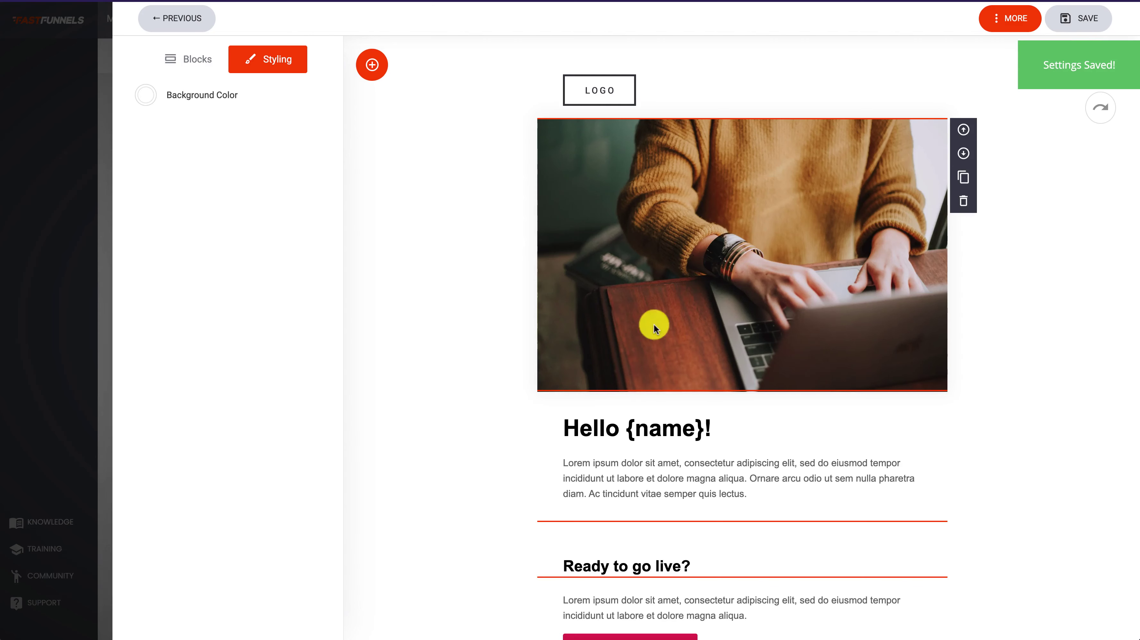
click(1092, 26)
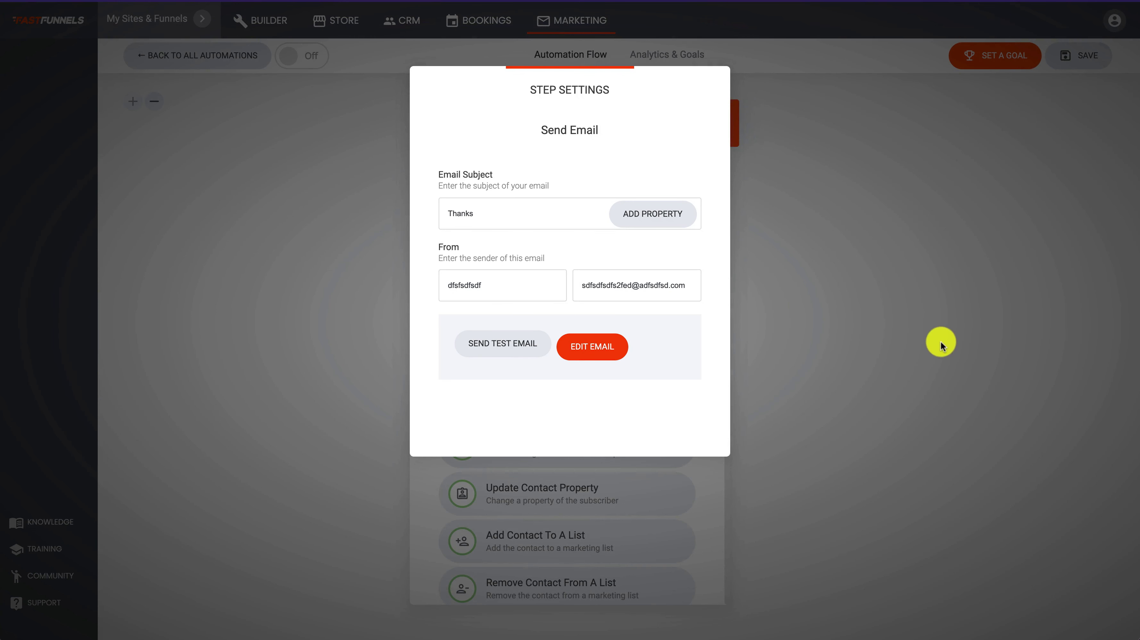
- Close the Send Email step settings and save the automation
click(942, 344)
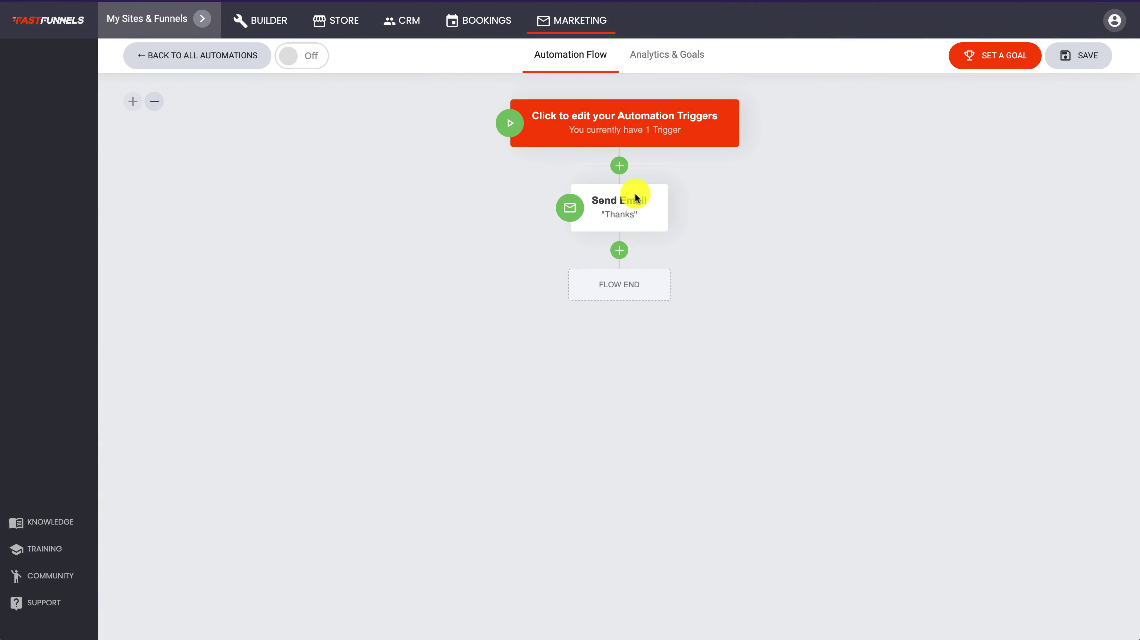
mouse_move(636, 198)
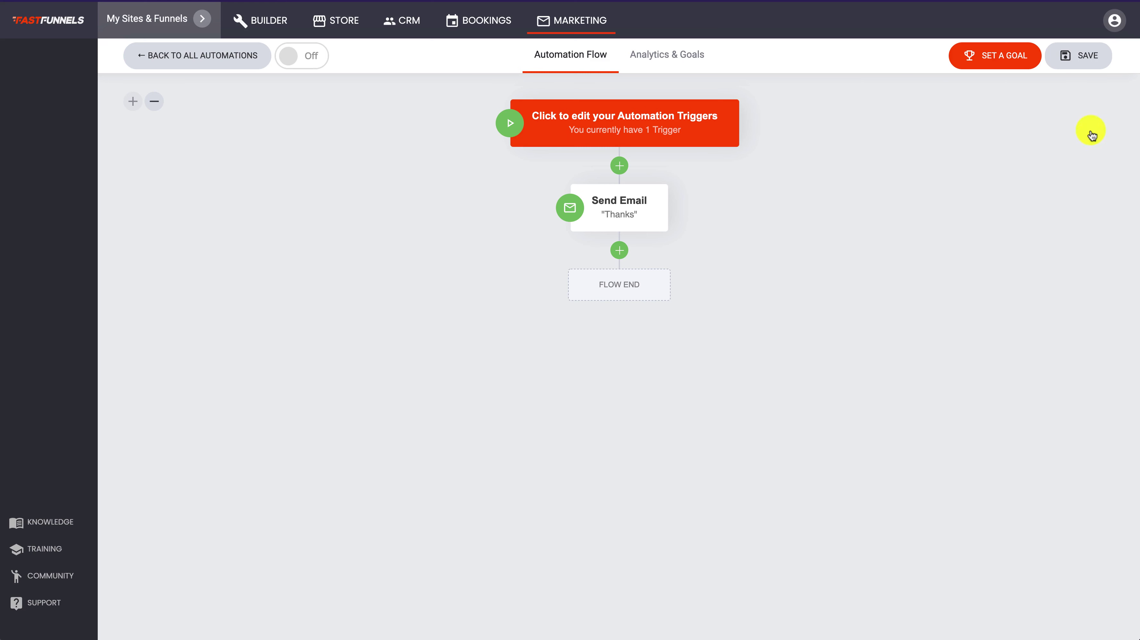
click(1075, 58)
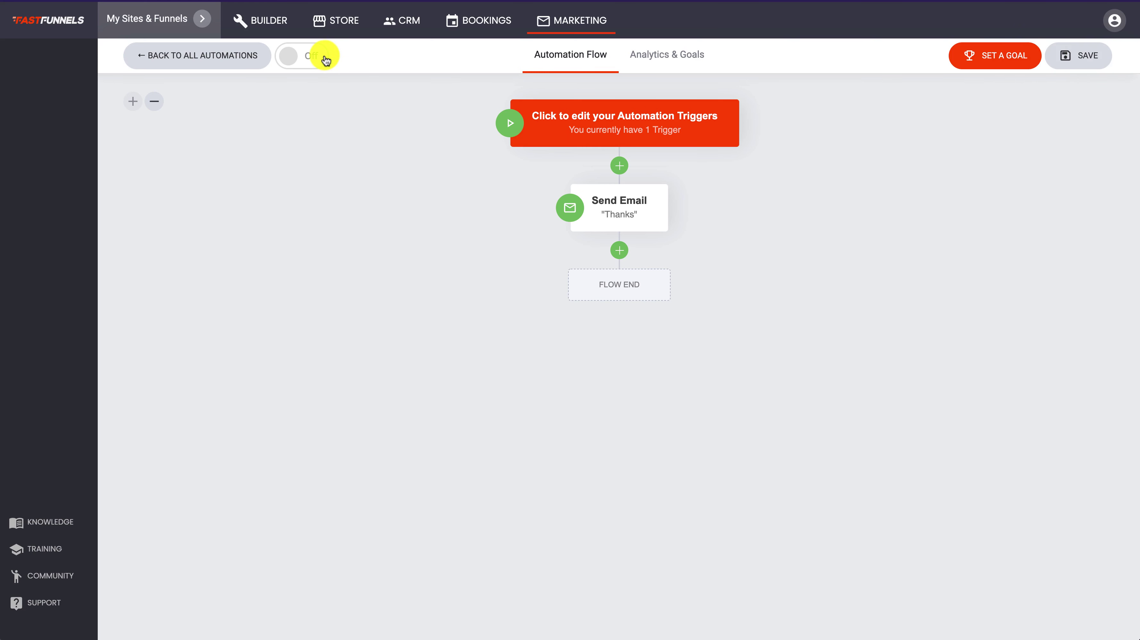
- Review the verified domains and brand details in the marketing settings, then return to the page builder
click(236, 63)
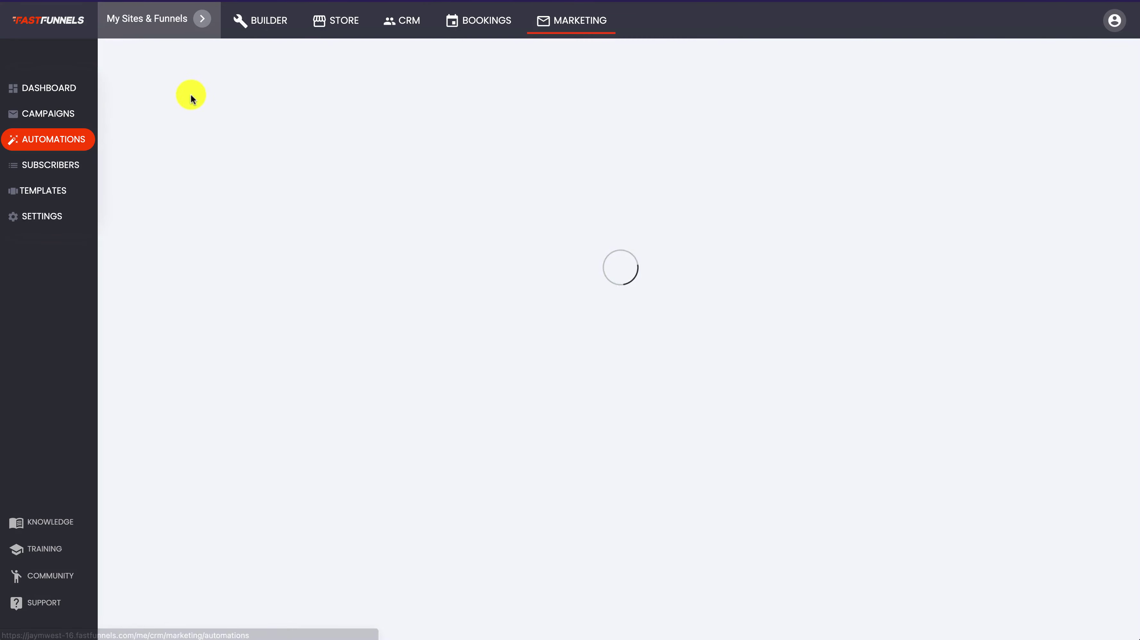
click(31, 216)
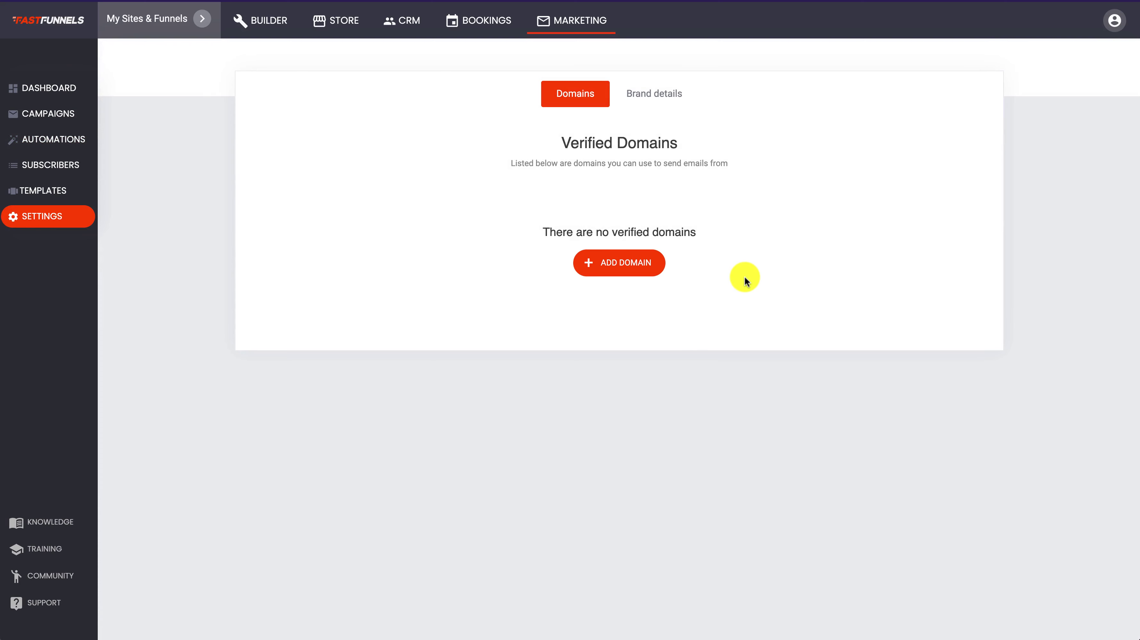
click(649, 101)
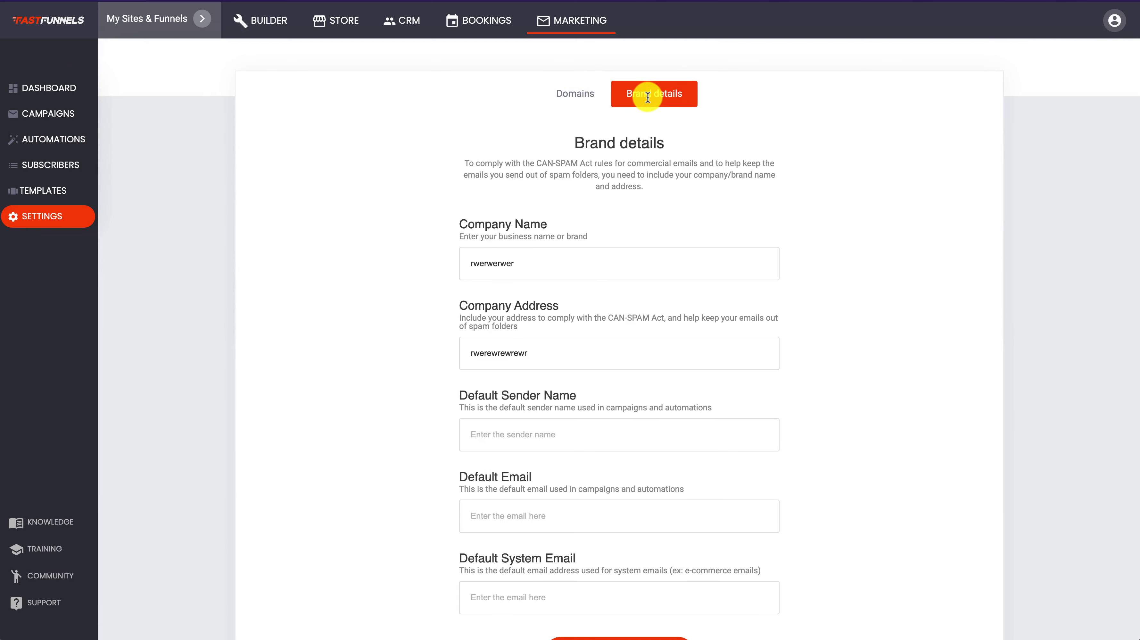
click(582, 95)
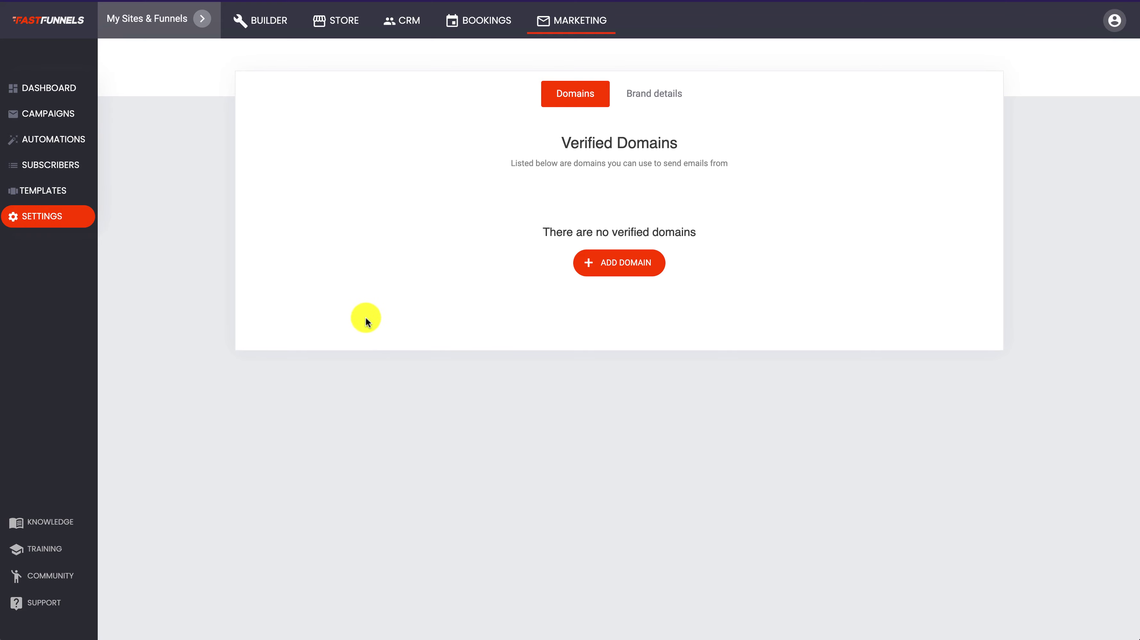
click(262, 23)
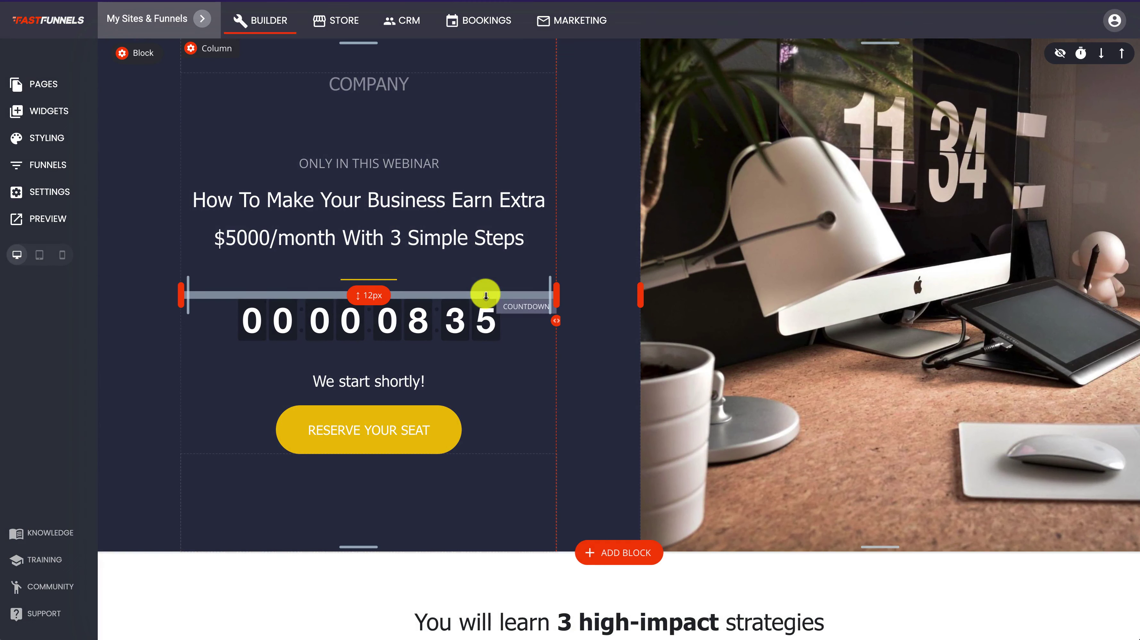